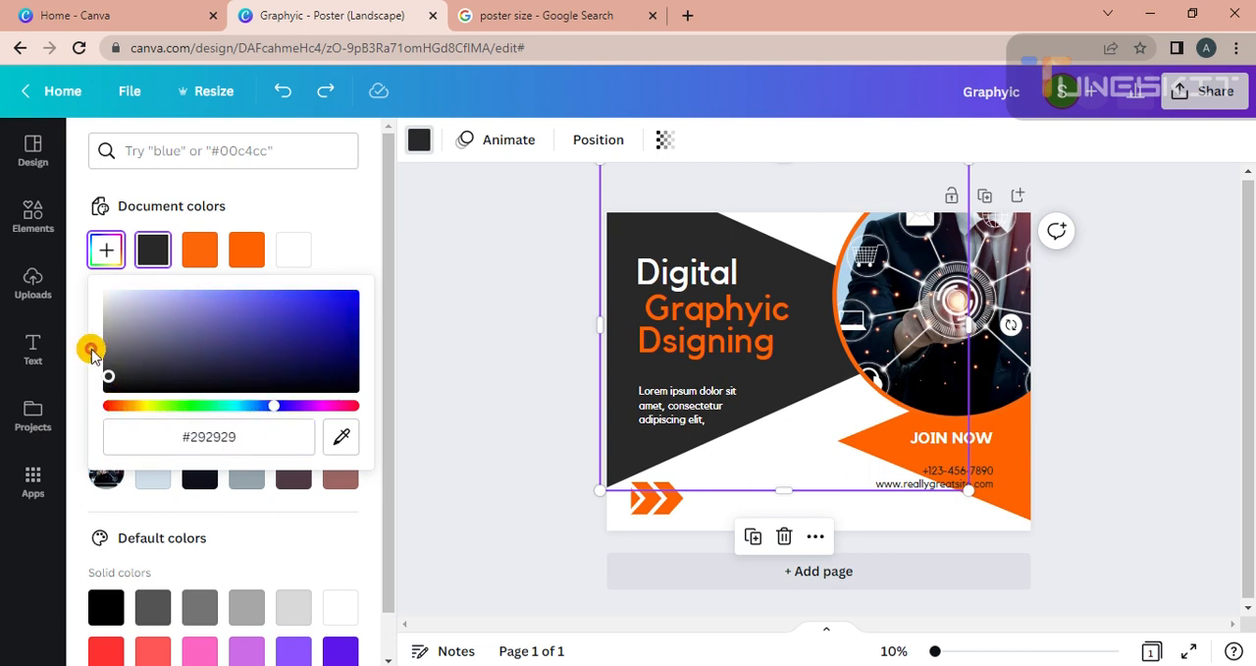
Recolour the large dark shape behind the poster headline to a dark navy blue.
drag(103, 374, 173, 374)
drag(248, 361, 341, 348)
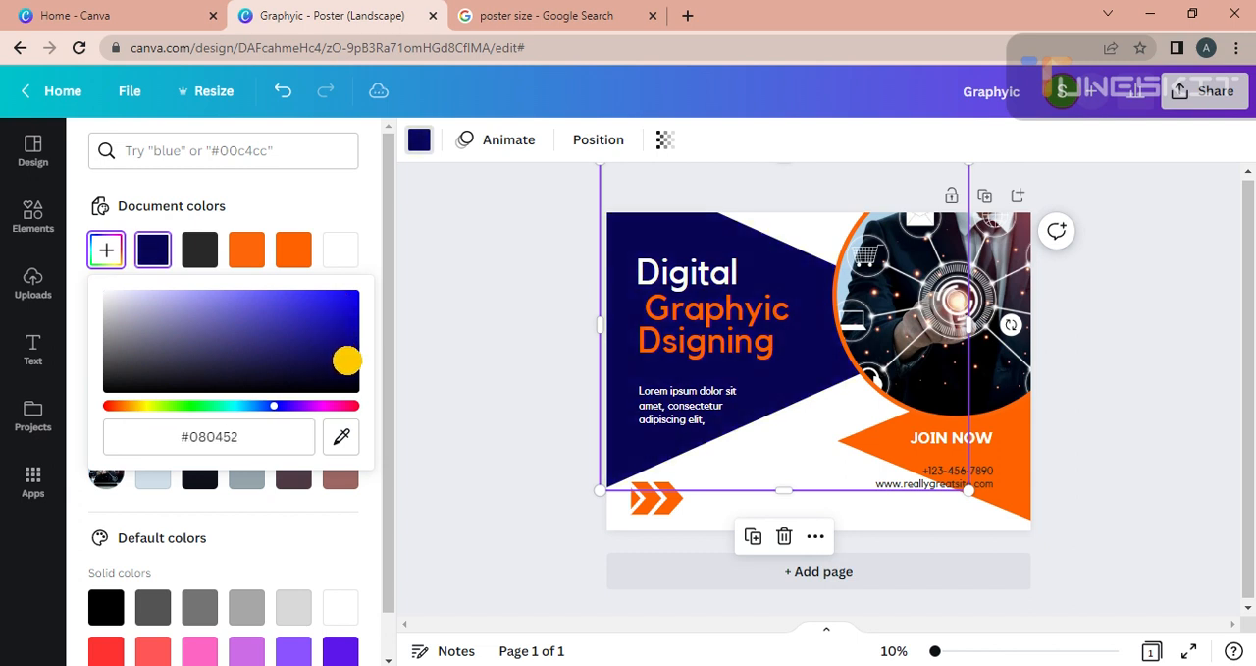
click(454, 340)
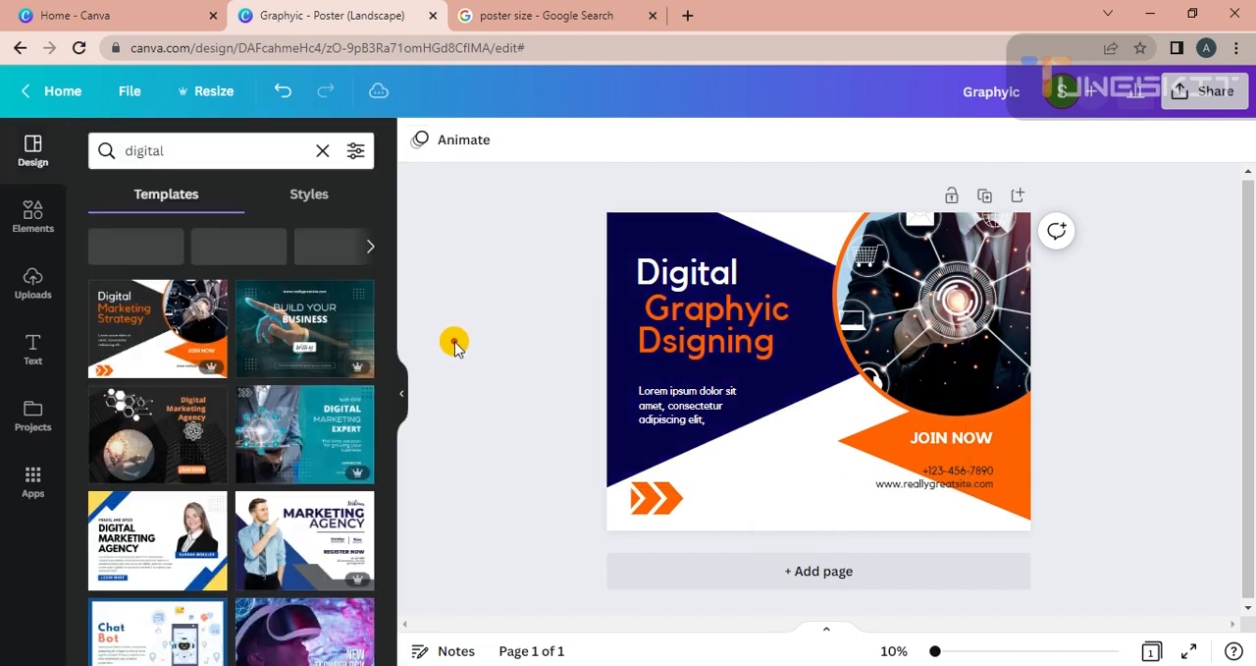
double_click(955, 341)
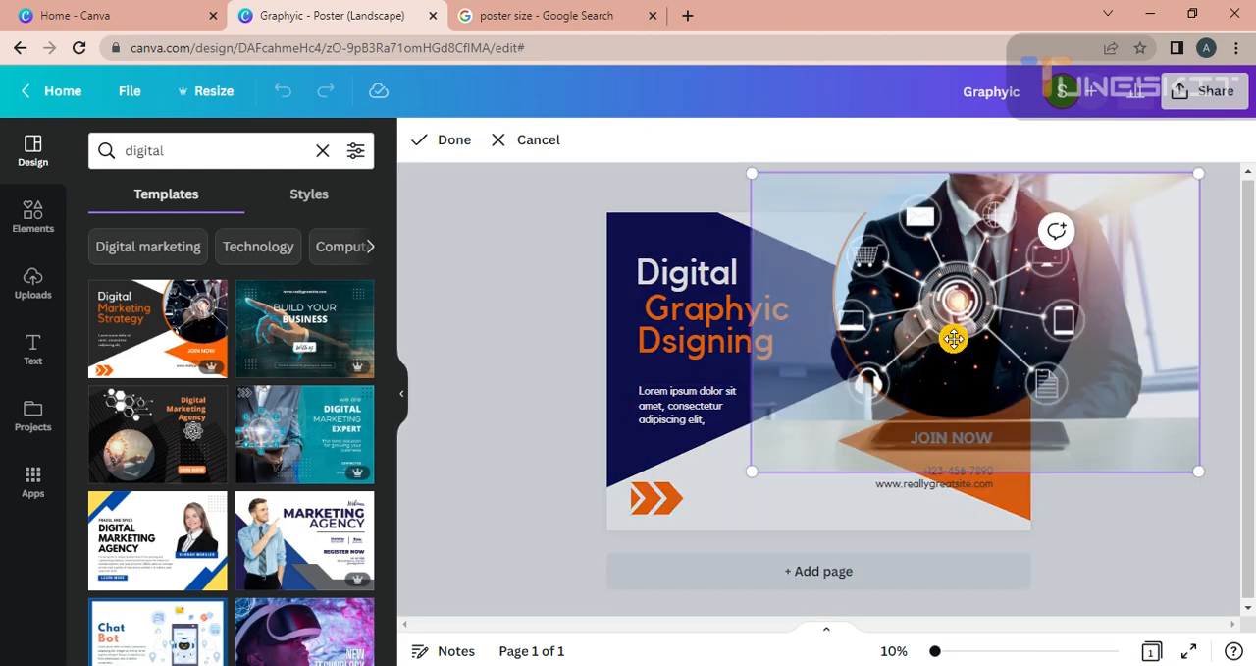
click(522, 312)
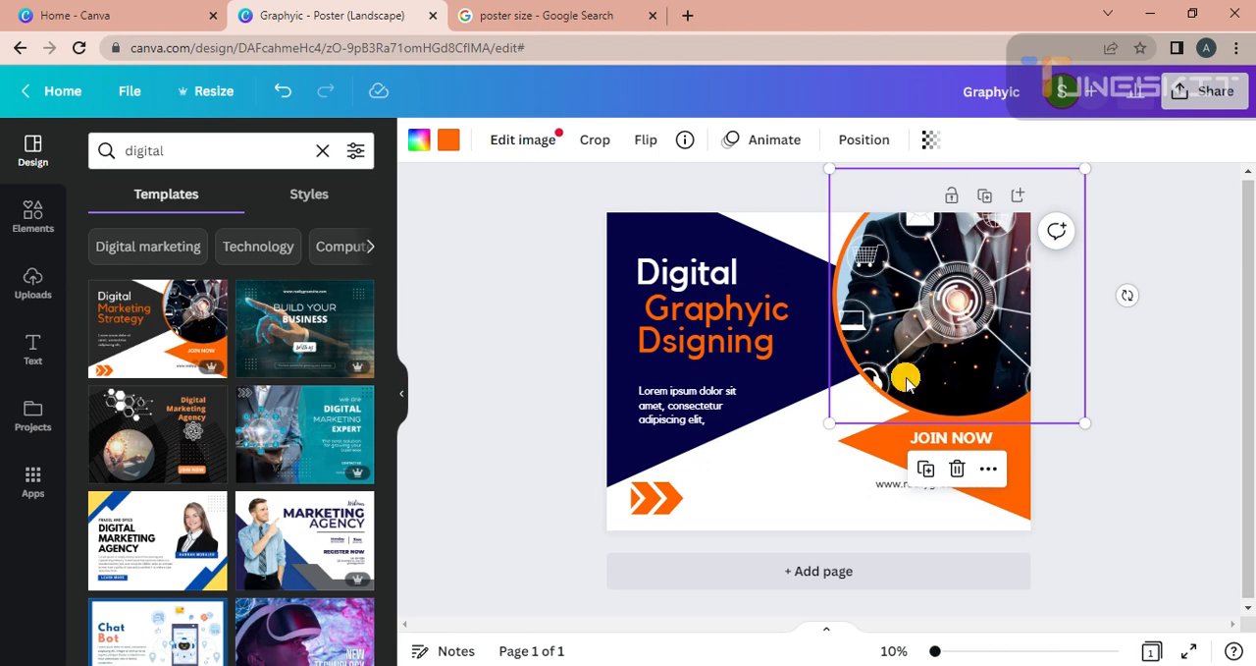
Switch to the Google search page and search for images of "graphic design".
click(610, 7)
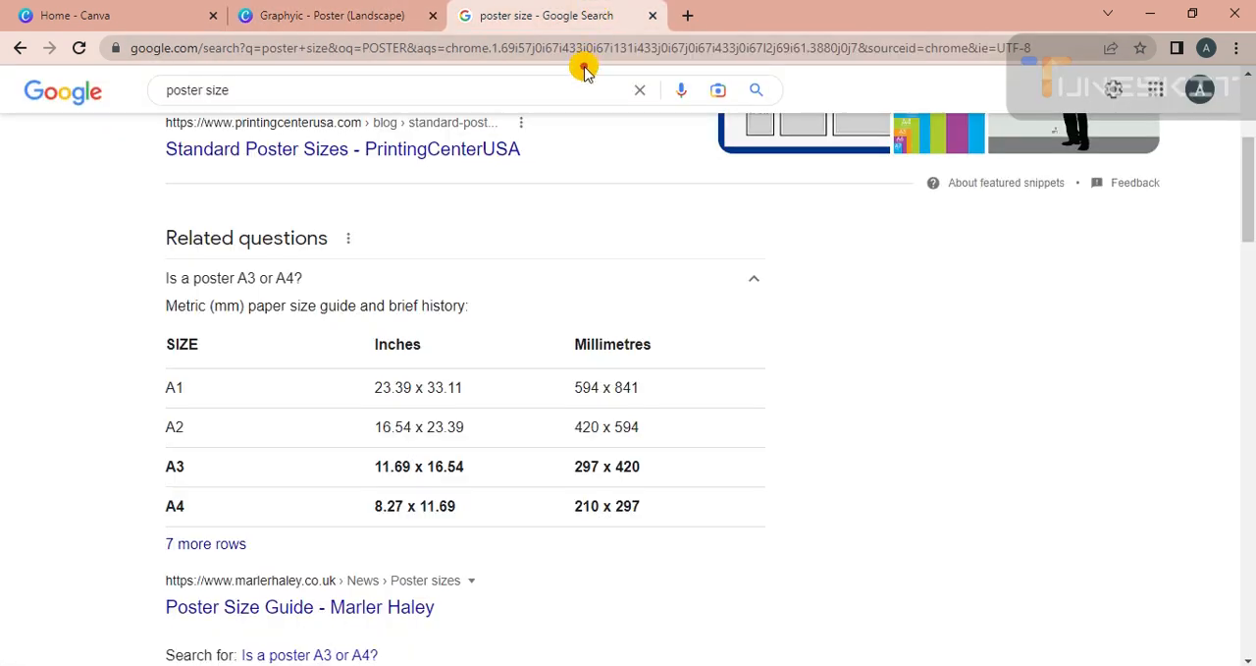
click(637, 86)
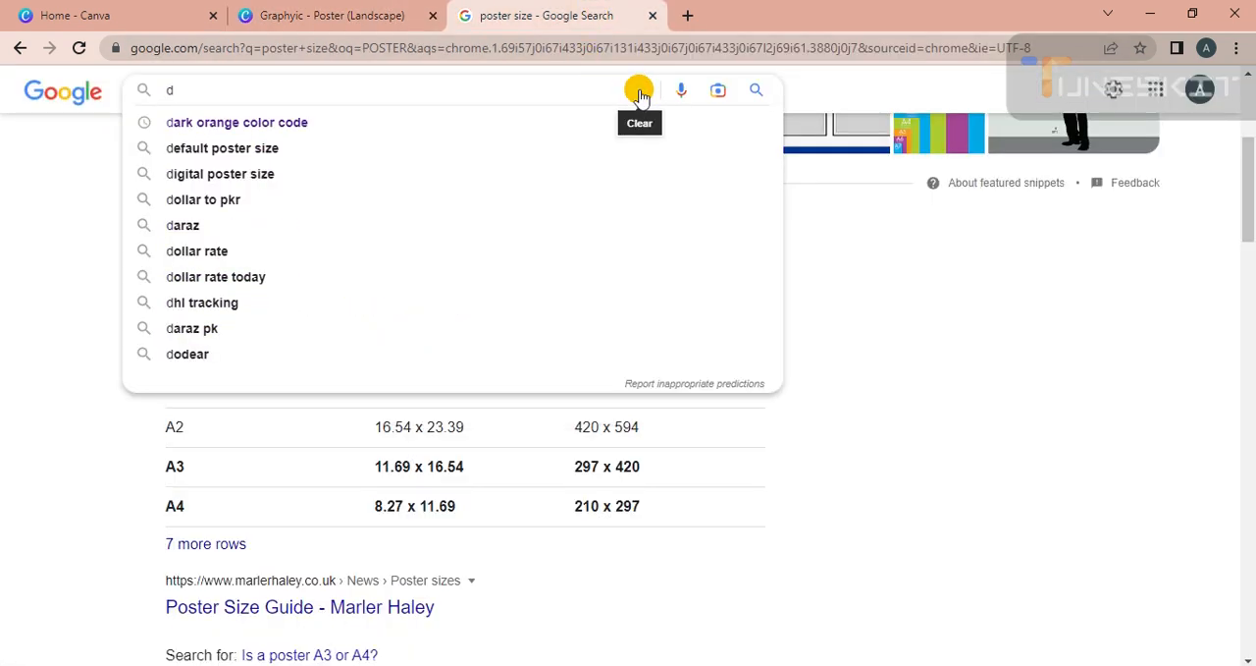
click(638, 91)
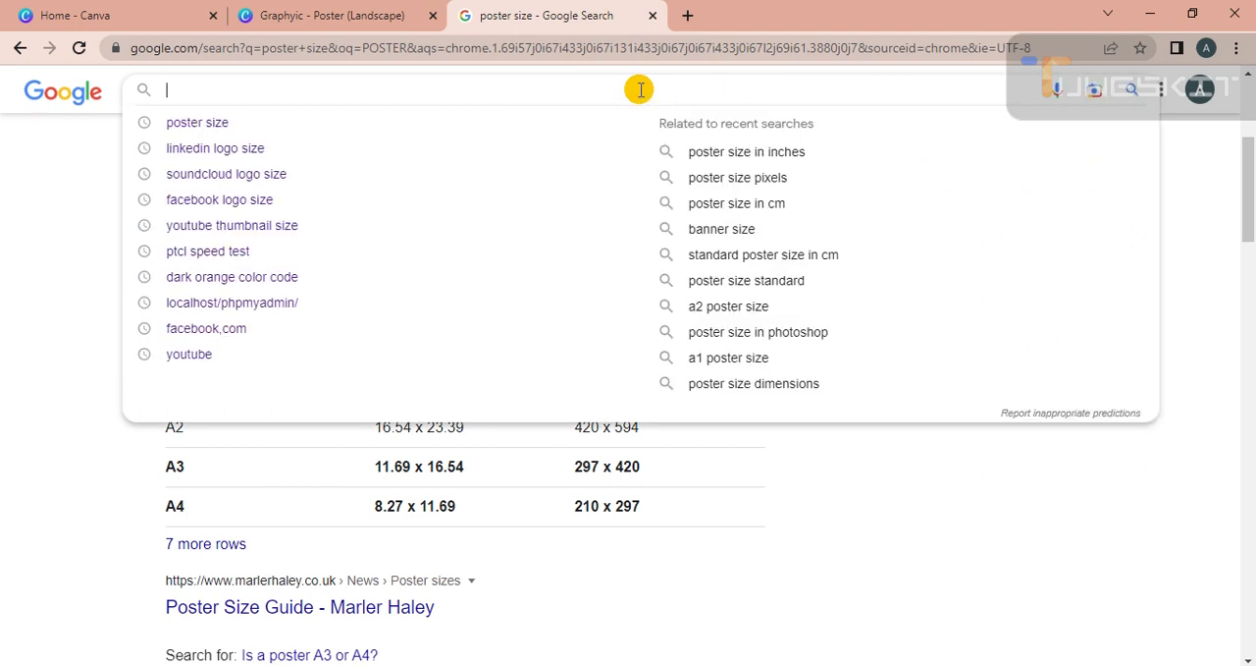
text(graphic design poster)
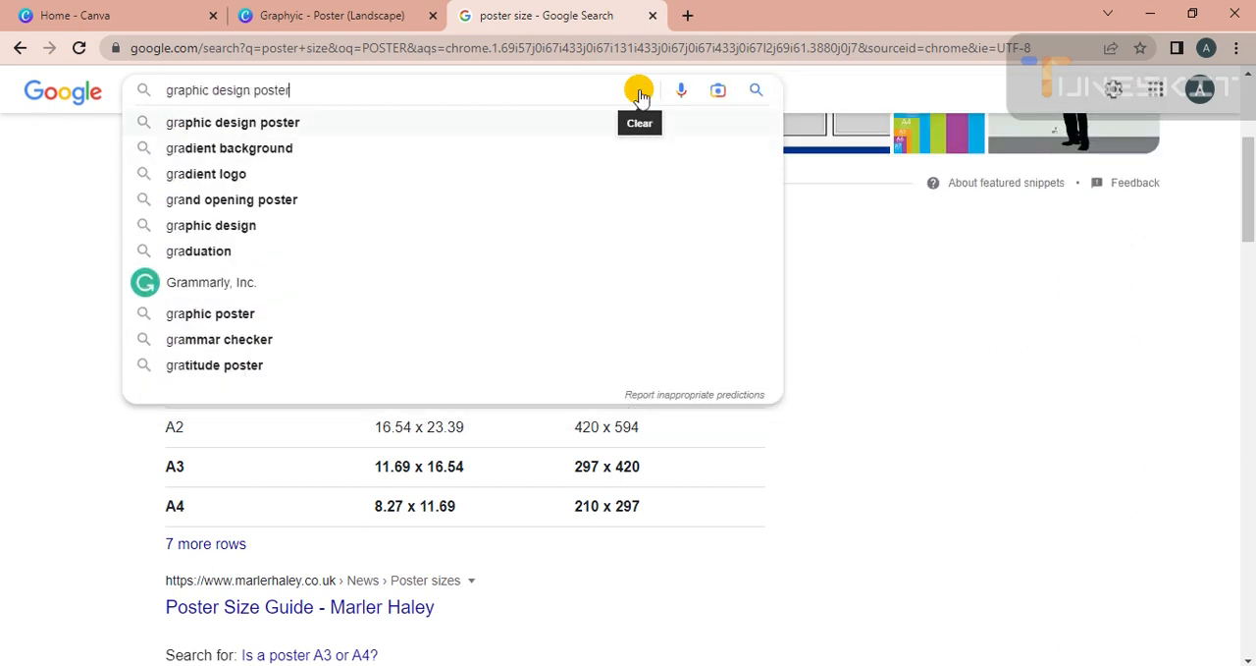
key(BackSpace)
key(BackSpace)
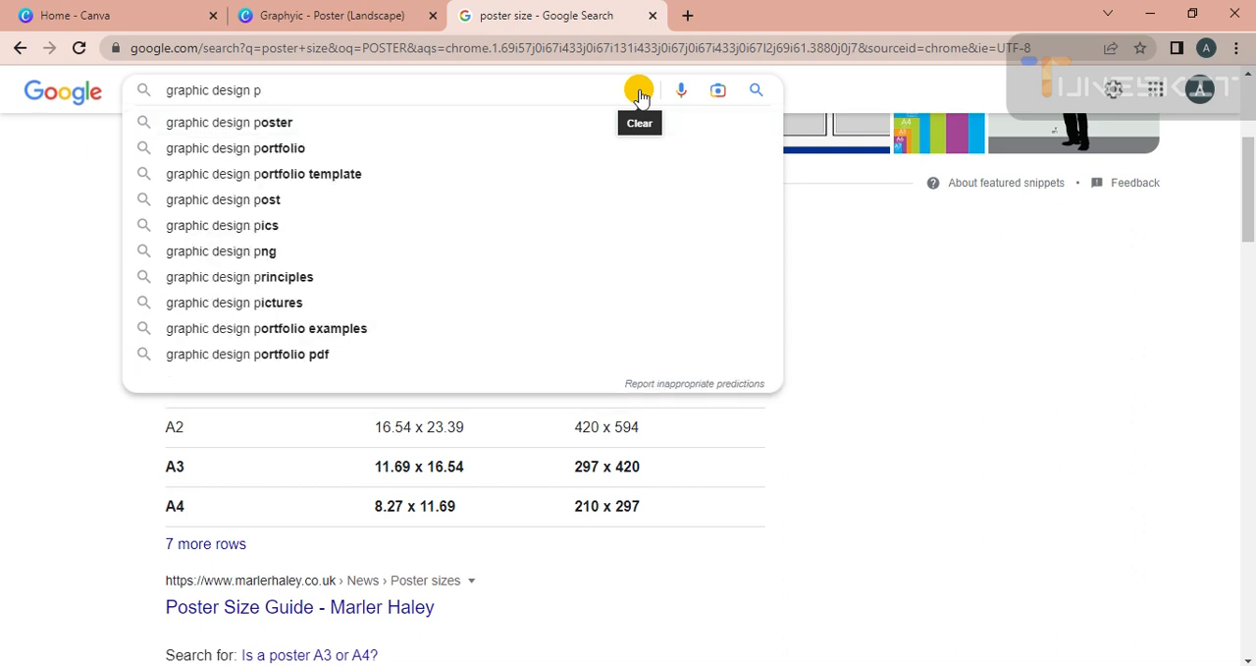
key(Return)
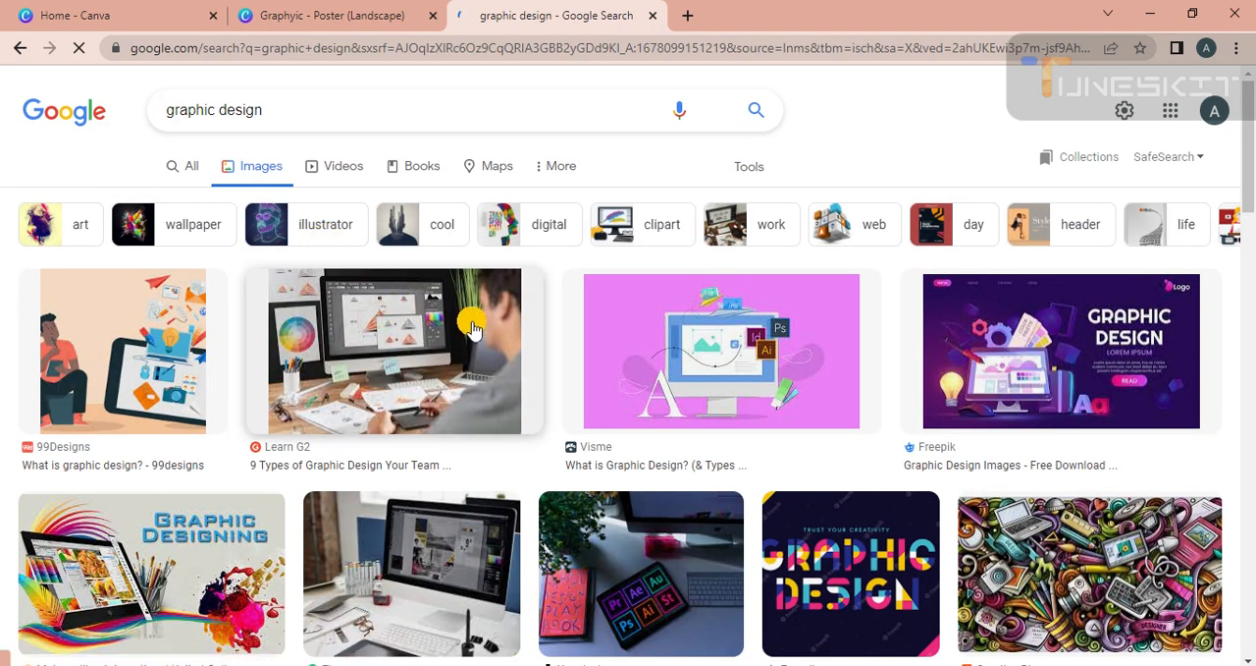
Save the Learn G2 photo of a designer at a desk to Downloads as a JPEG named download.
right_click(383, 343)
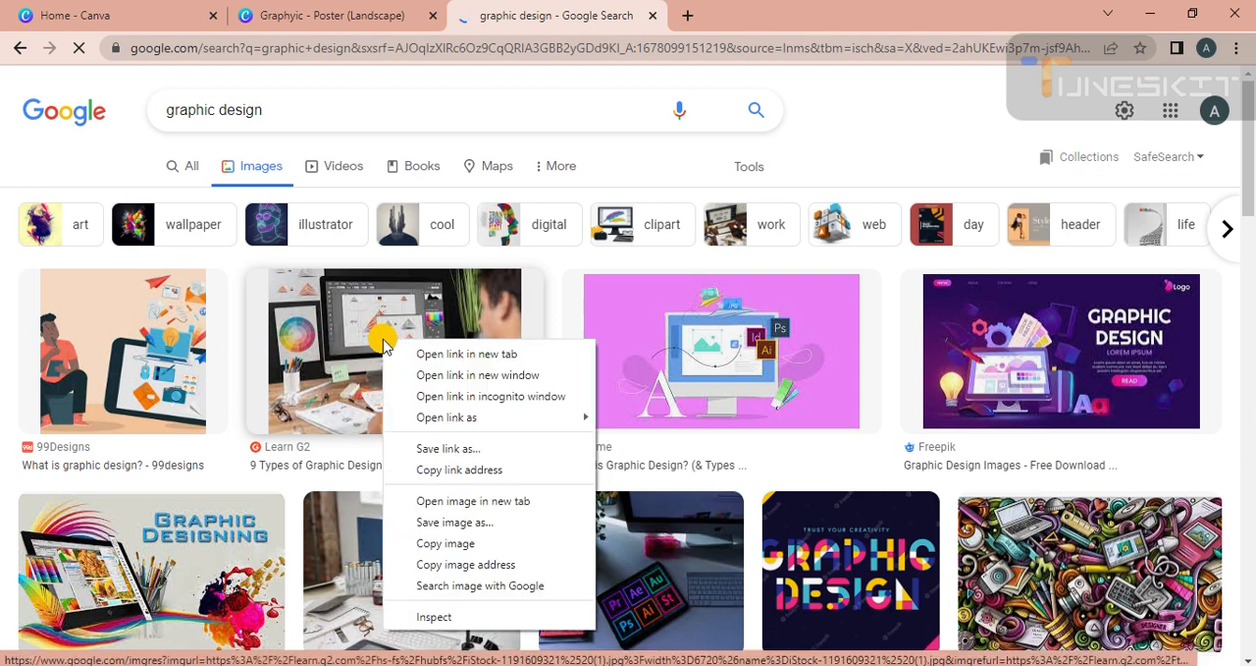
click(444, 527)
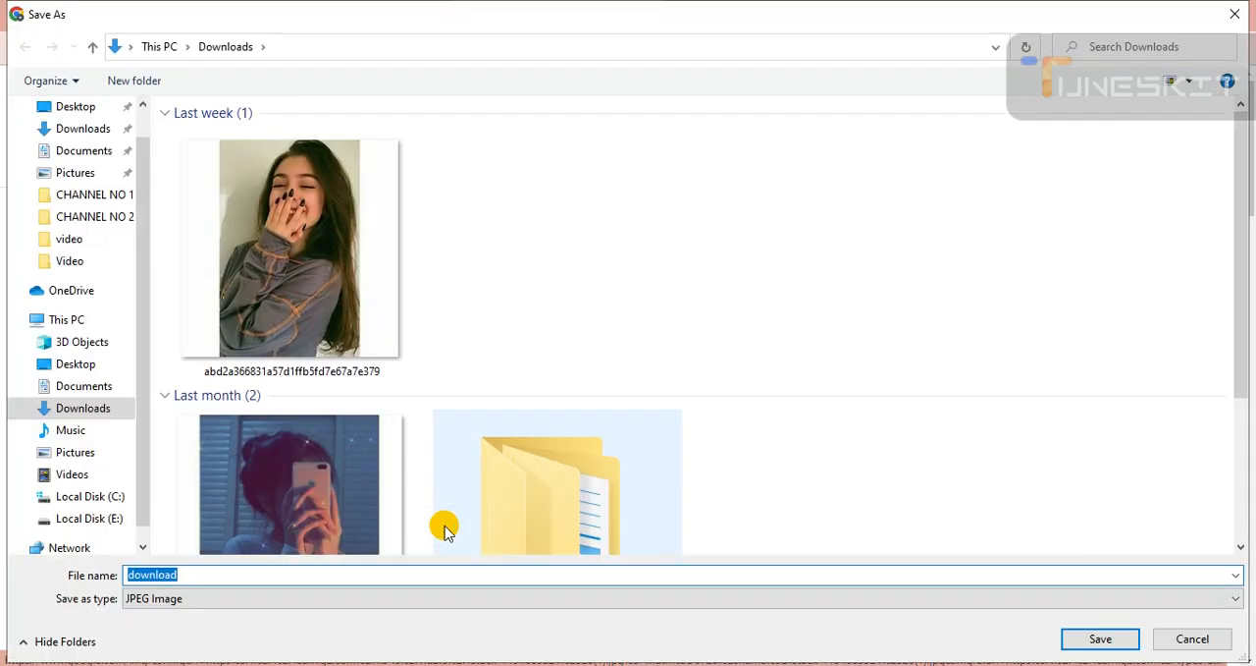
key(Return)
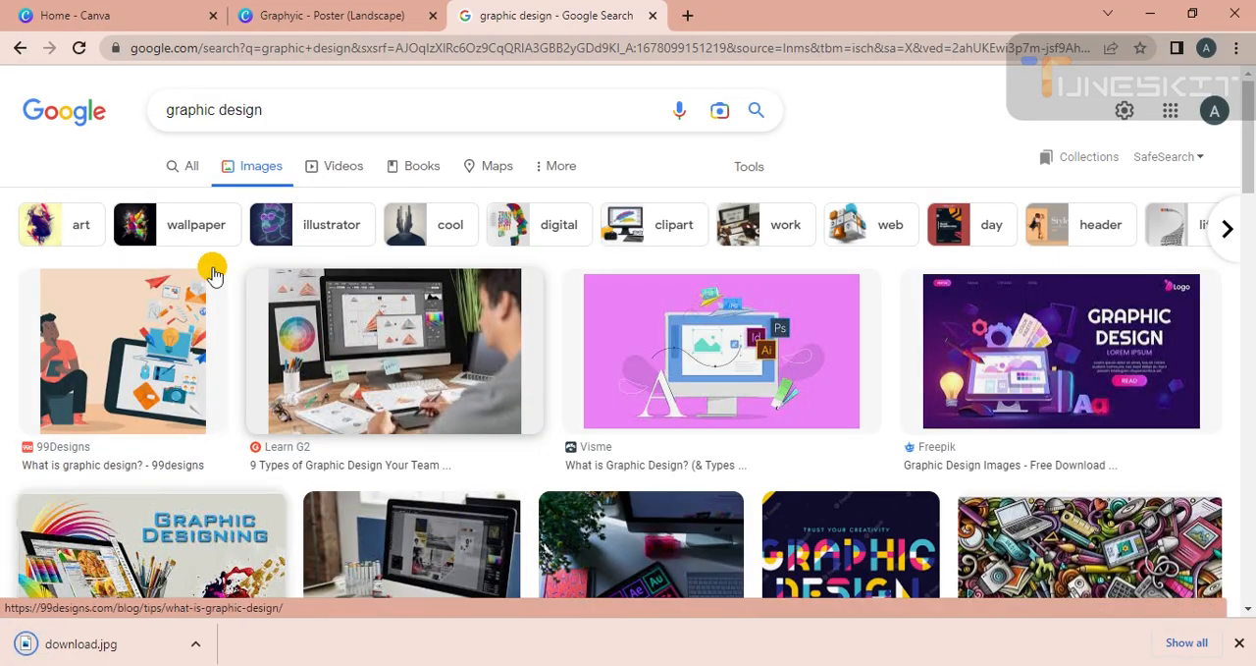
Return to the Canva poster, upload the download image from the Downloads folder and add it to the page.
click(330, 14)
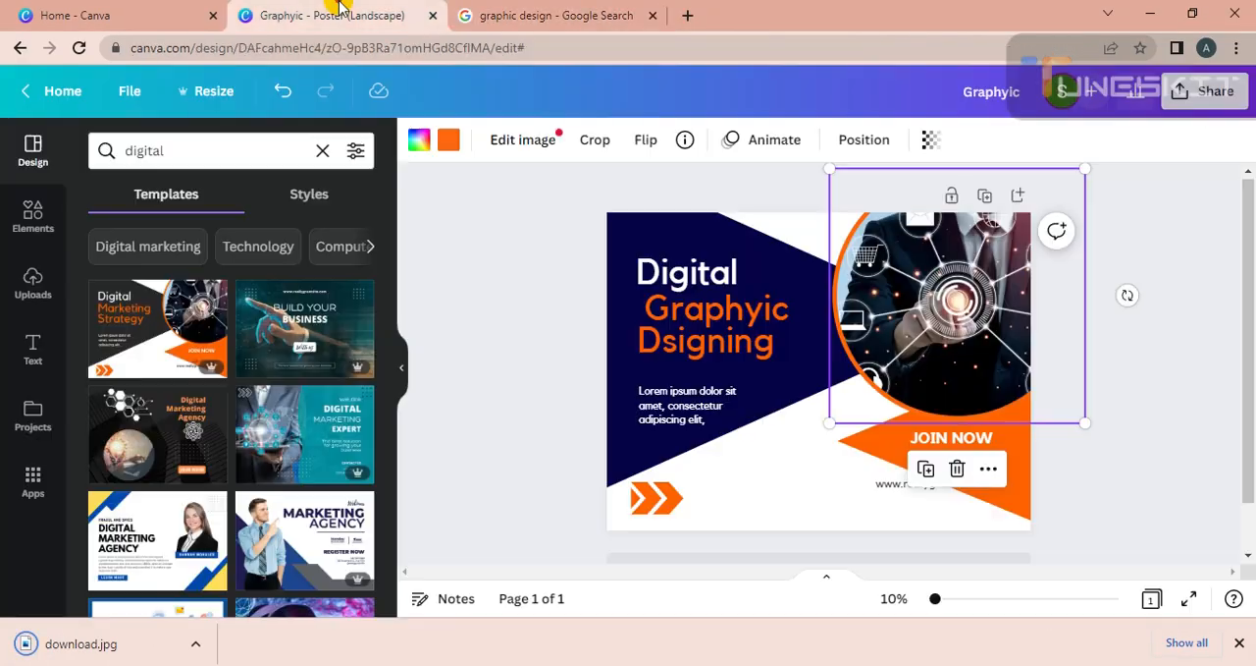
click(29, 287)
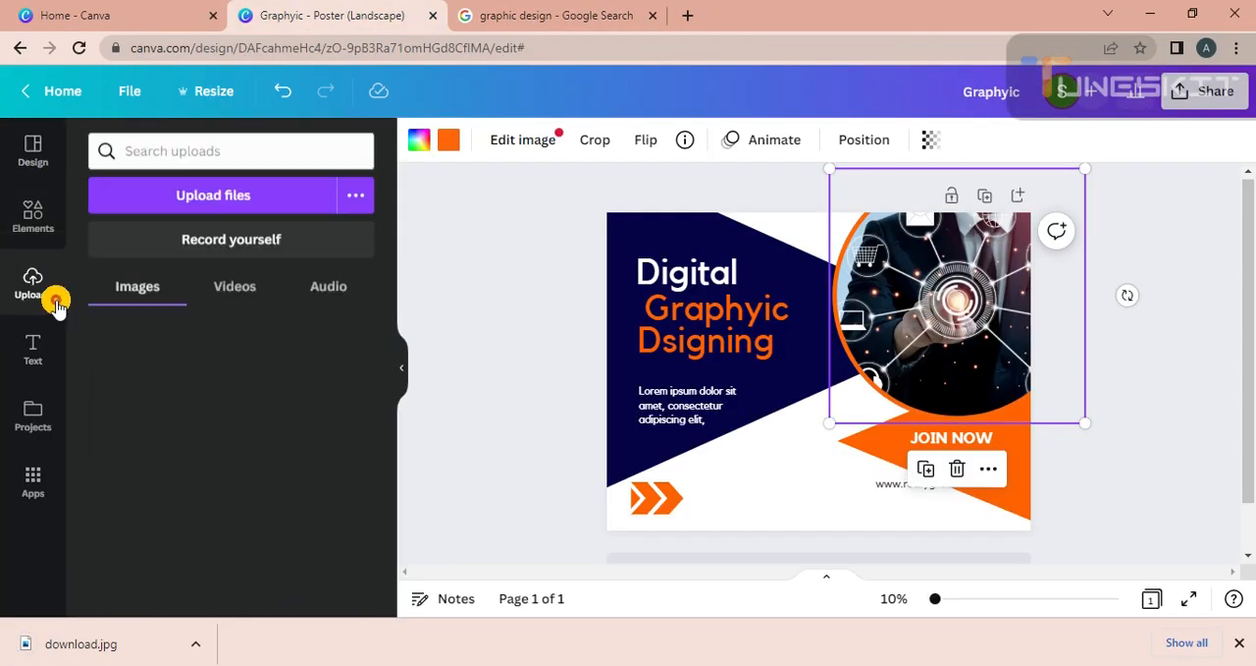
click(199, 206)
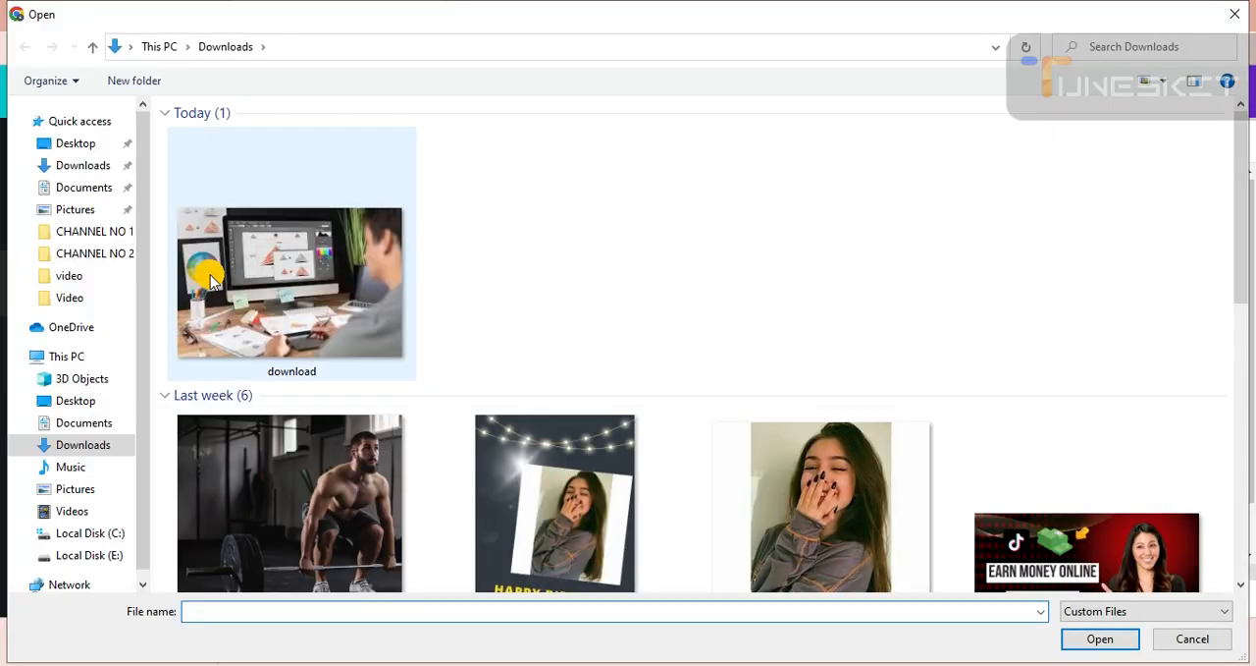
click(251, 278)
double_click(250, 278)
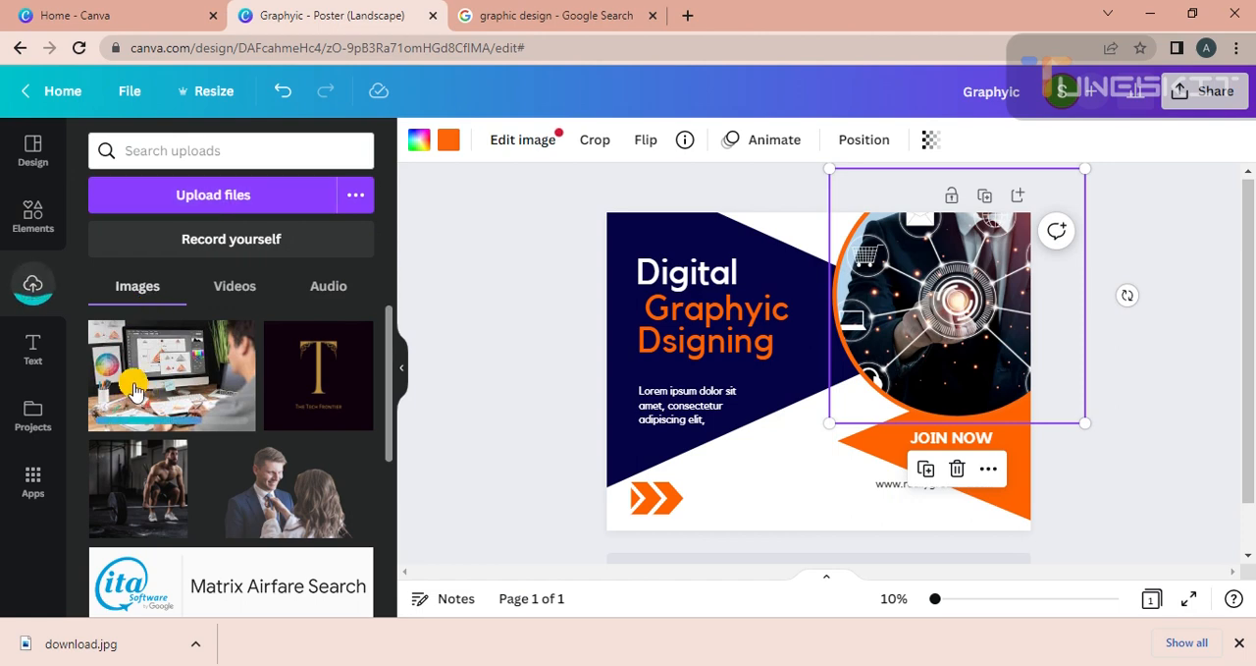
click(194, 394)
Try deleting the circular photo, and try filling its frame with the uploaded desk photo, undoing each attempt.
click(981, 277)
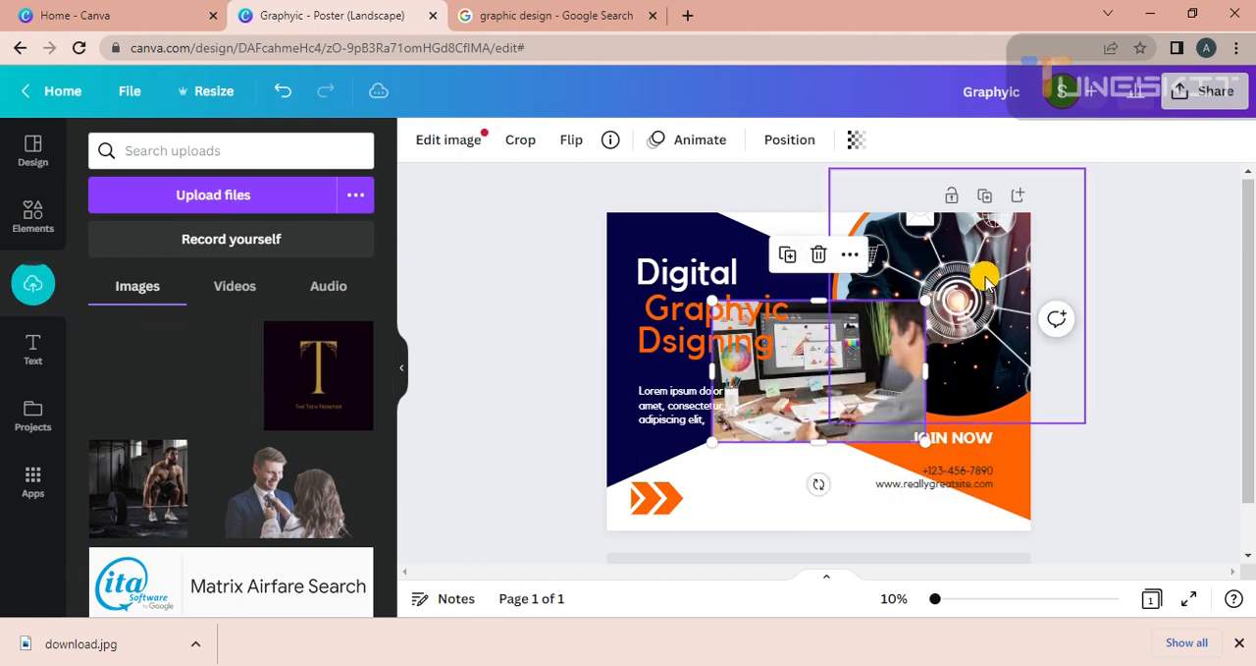
right_click(982, 277)
click(1028, 294)
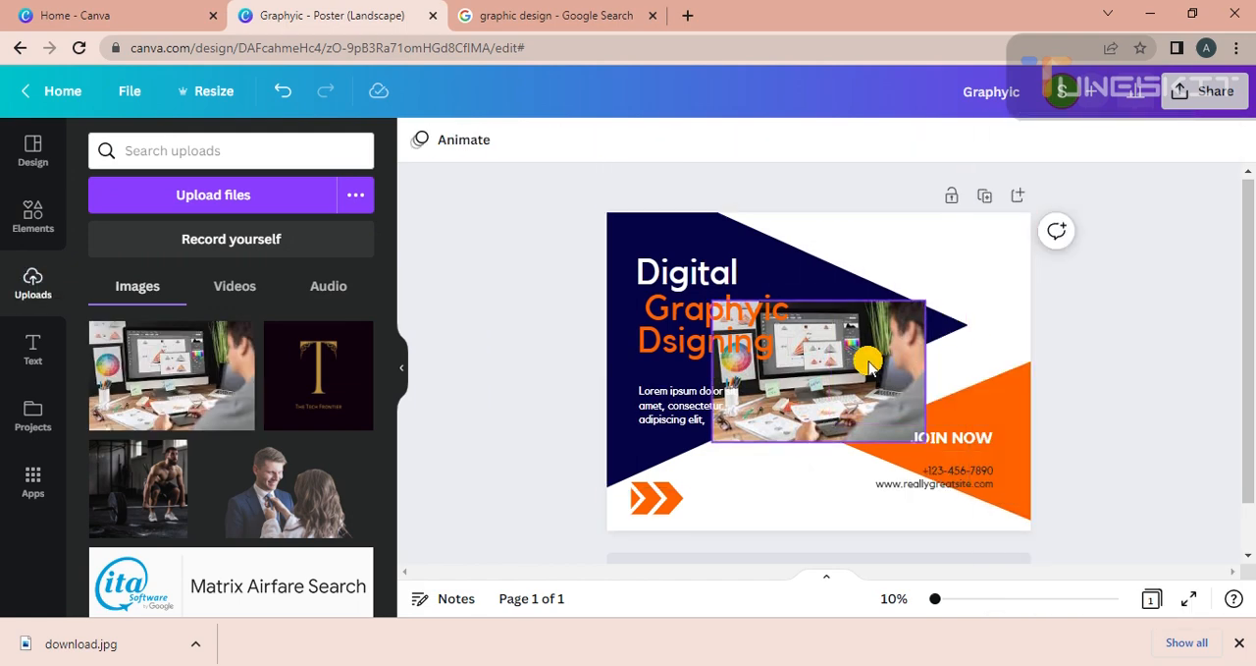
key(ctrl+z)
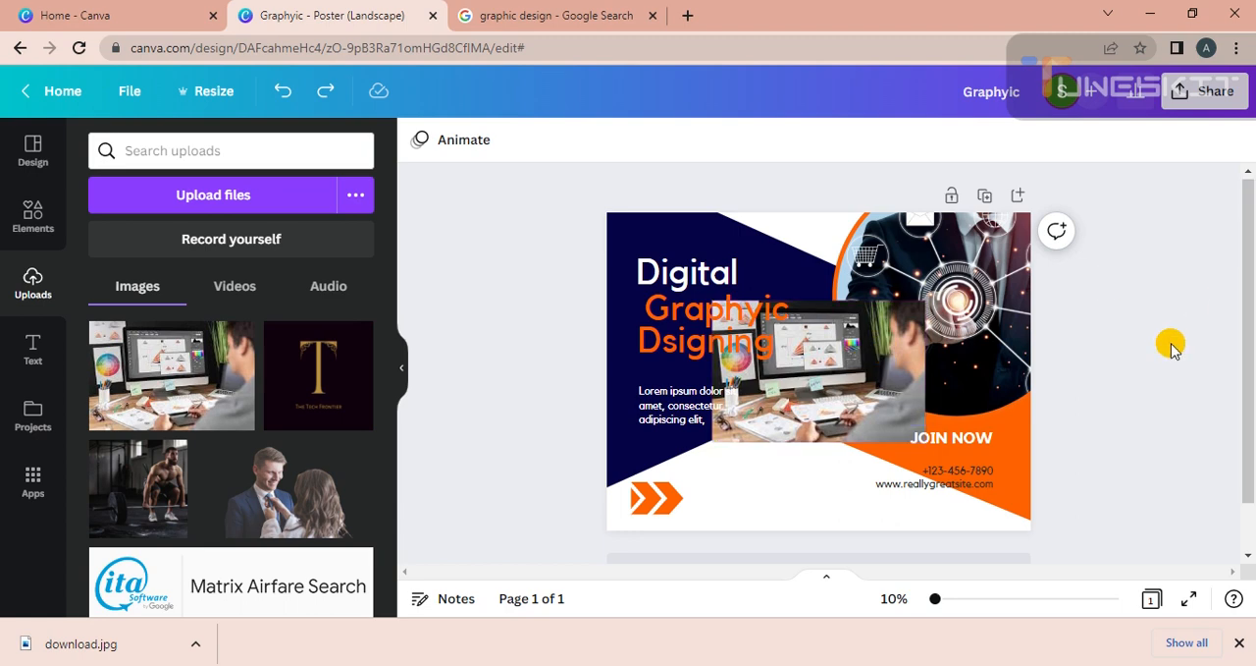
drag(862, 345, 966, 307)
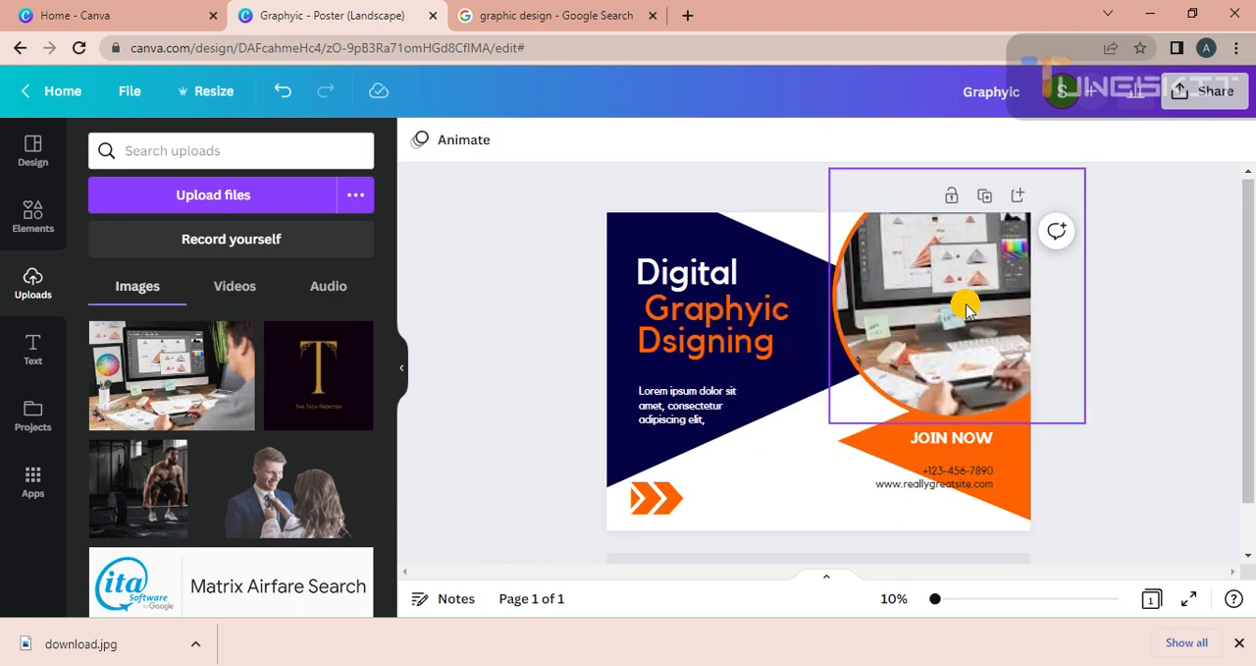
key(ctrl+z)
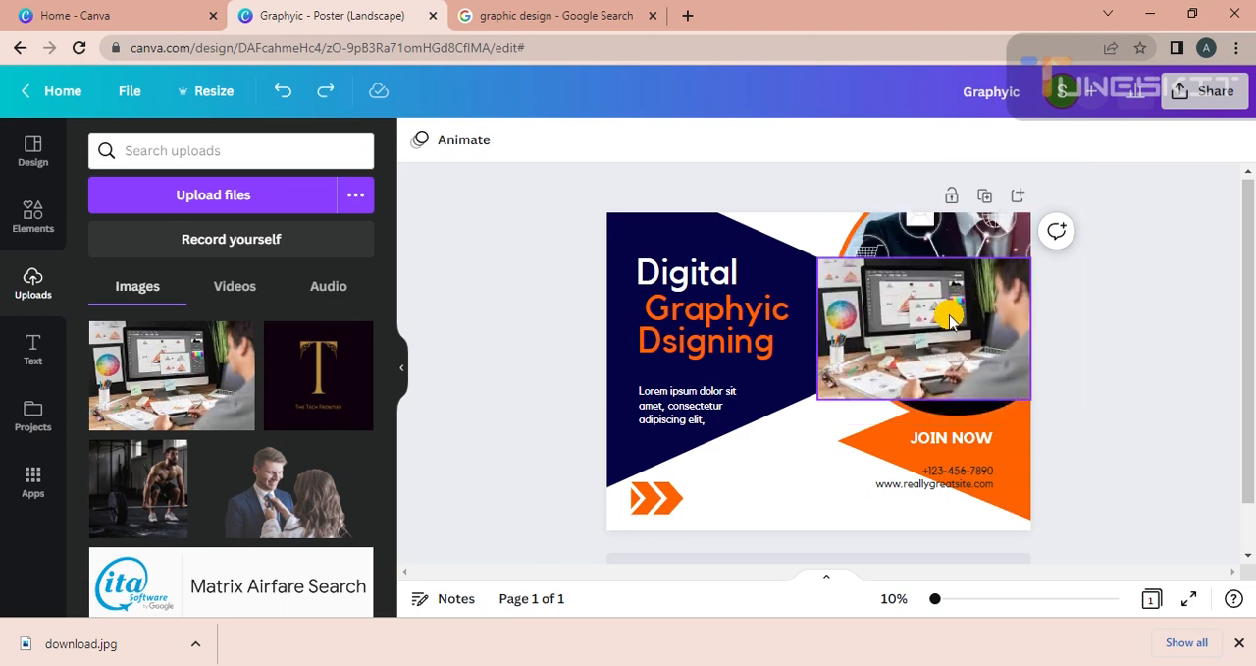
Move the desk photo aside, enlarge it, and place it into the circular frame to replace the technology photo.
drag(950, 319, 751, 422)
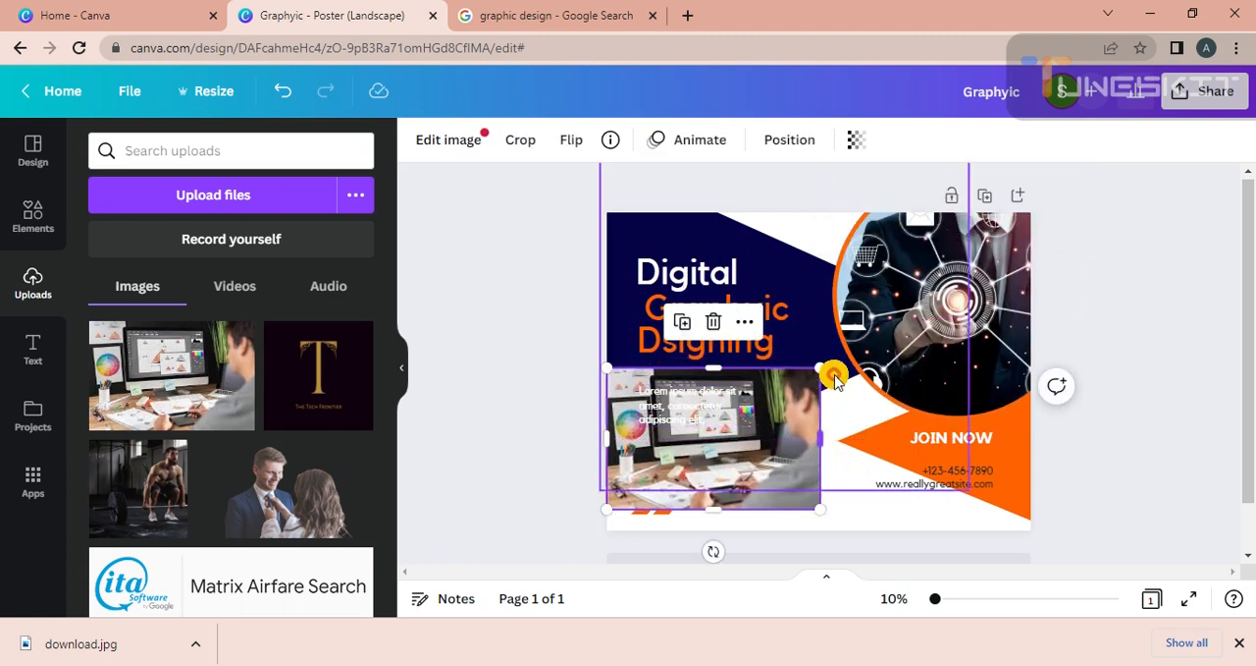
drag(822, 370, 939, 256)
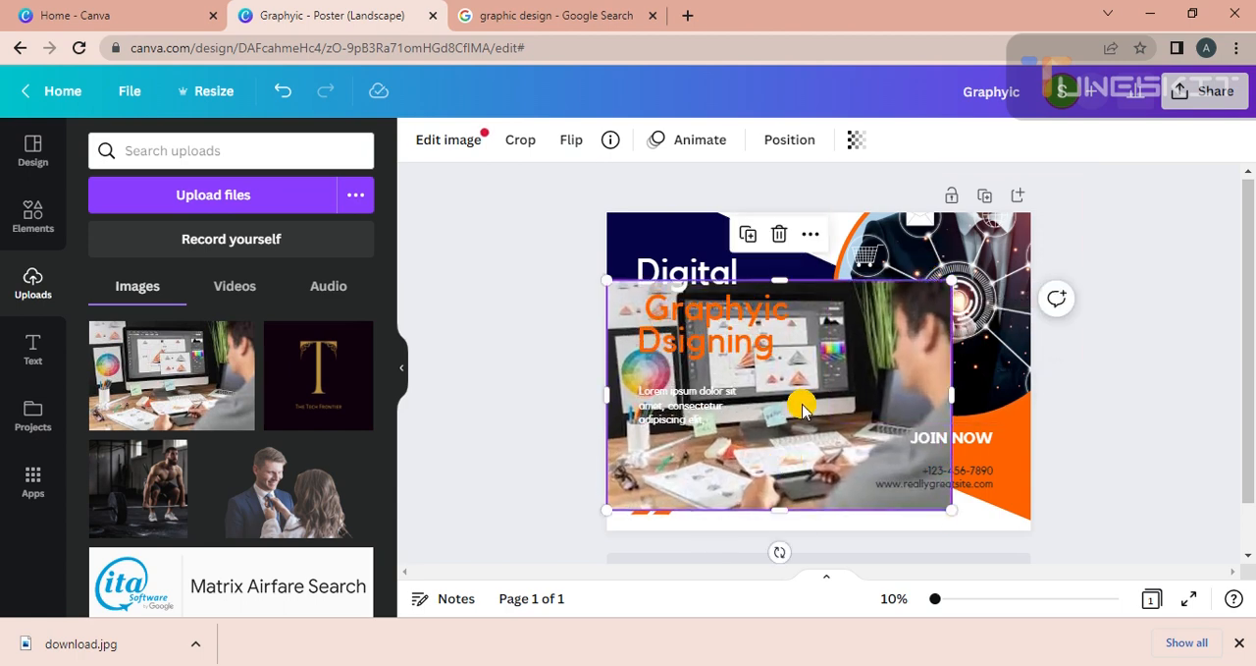
drag(803, 401, 944, 371)
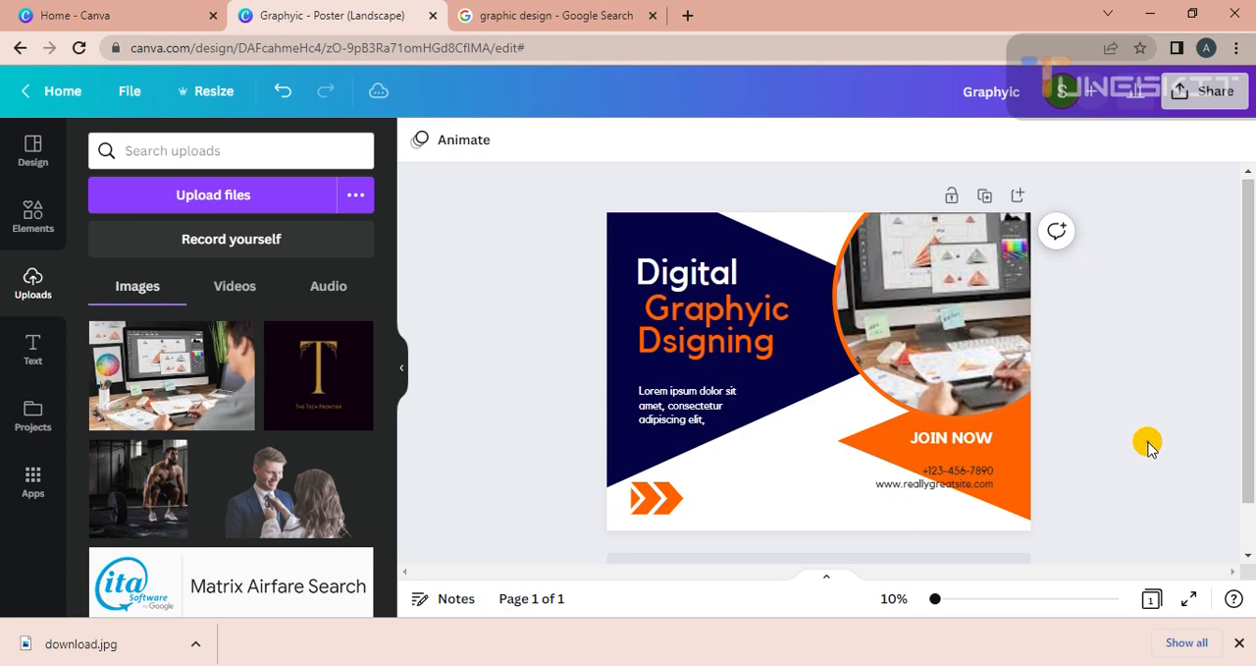
Recolour the orange triangle behind JOIN NOW to a lighter orange, about #FD8033.
click(988, 463)
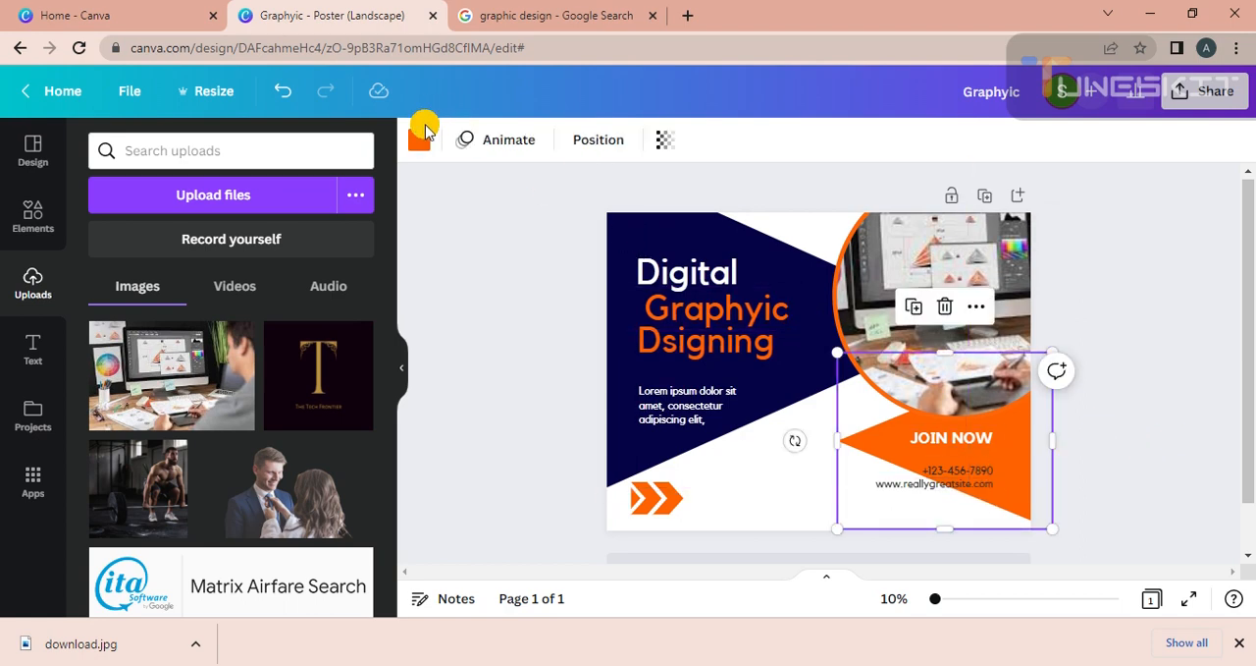
click(420, 147)
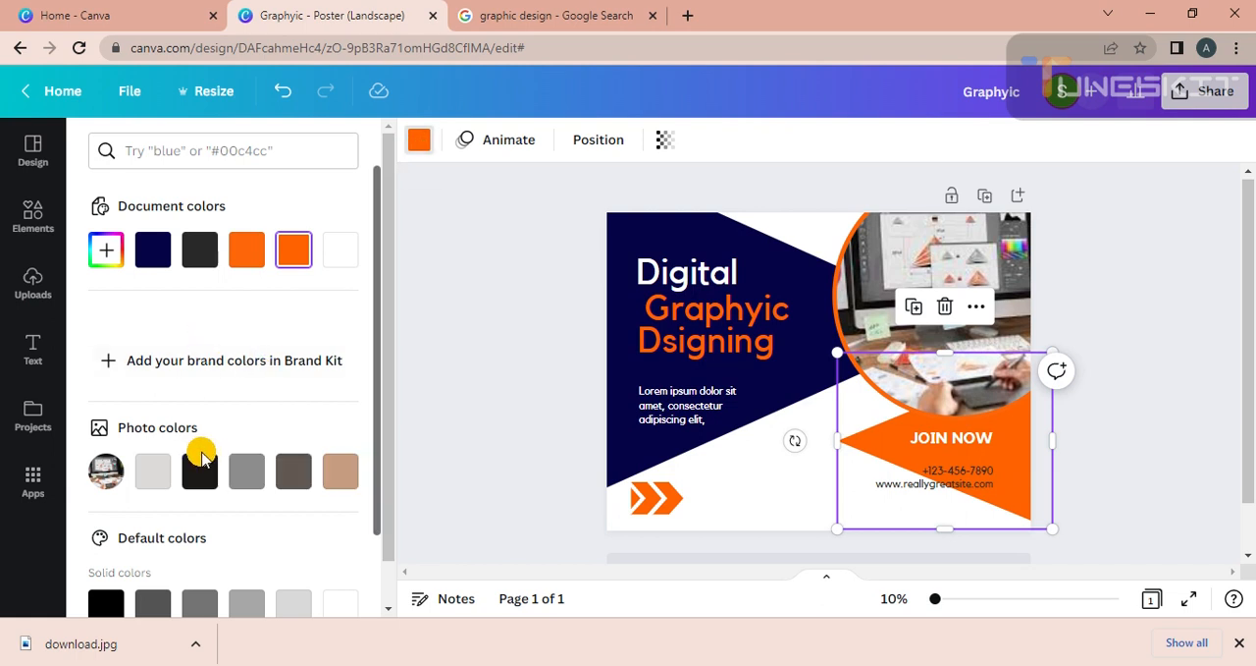
click(116, 249)
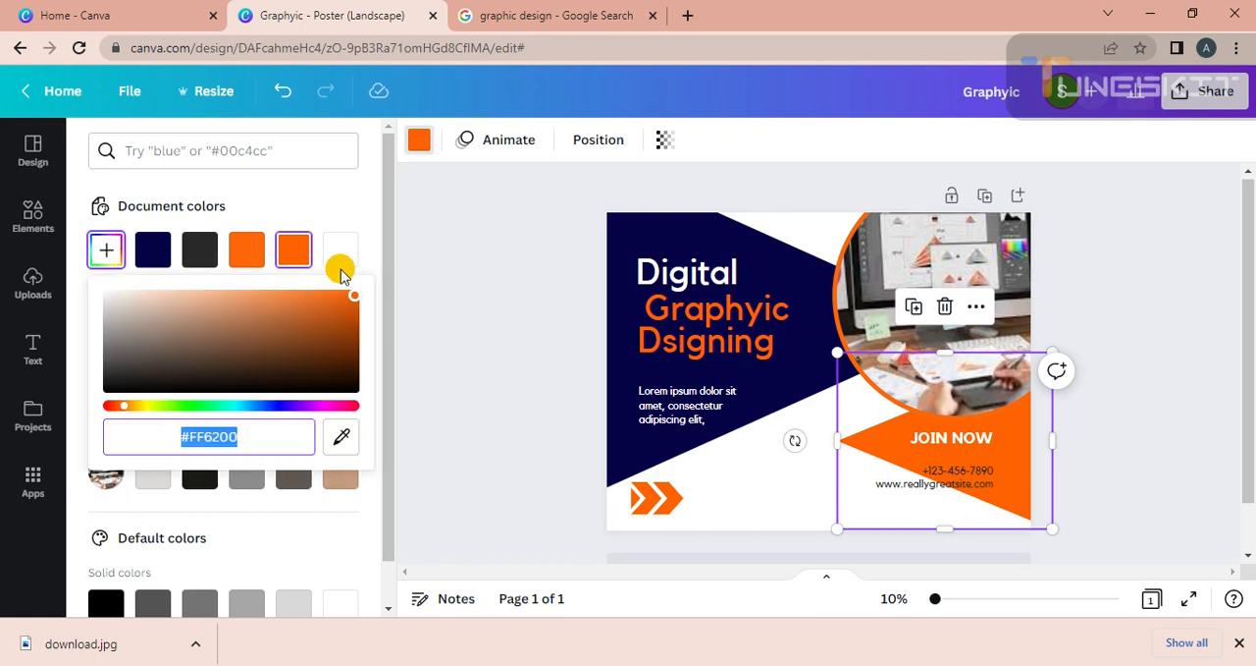
drag(347, 294, 313, 292)
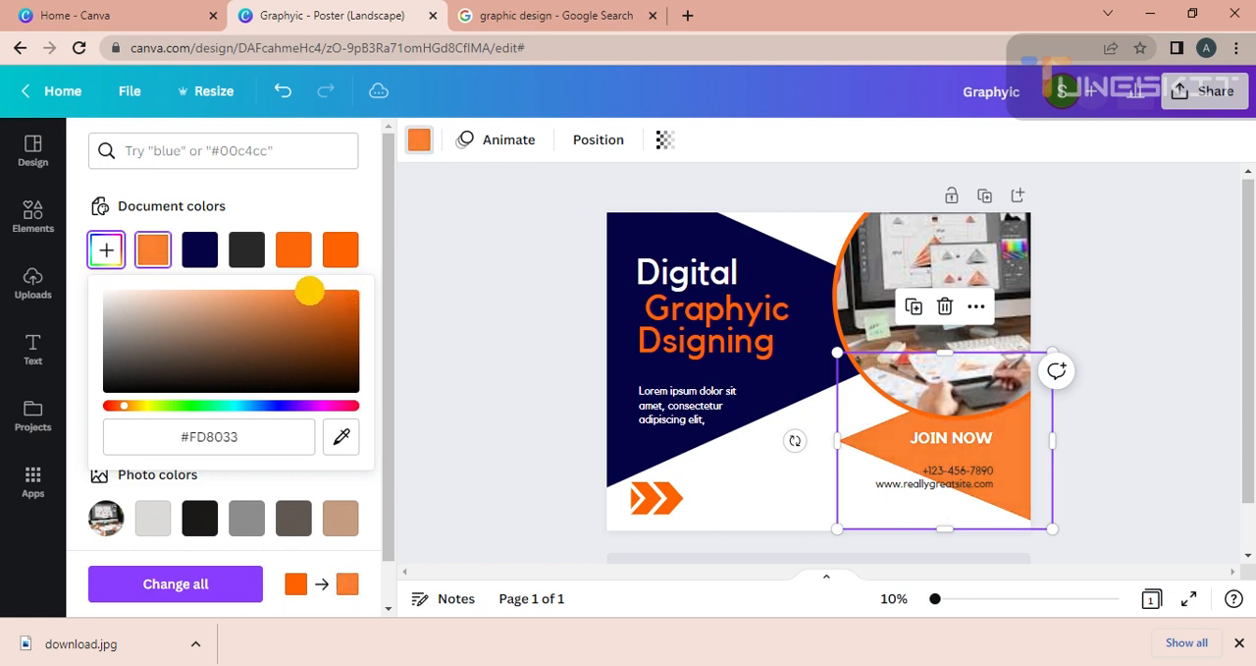
click(499, 261)
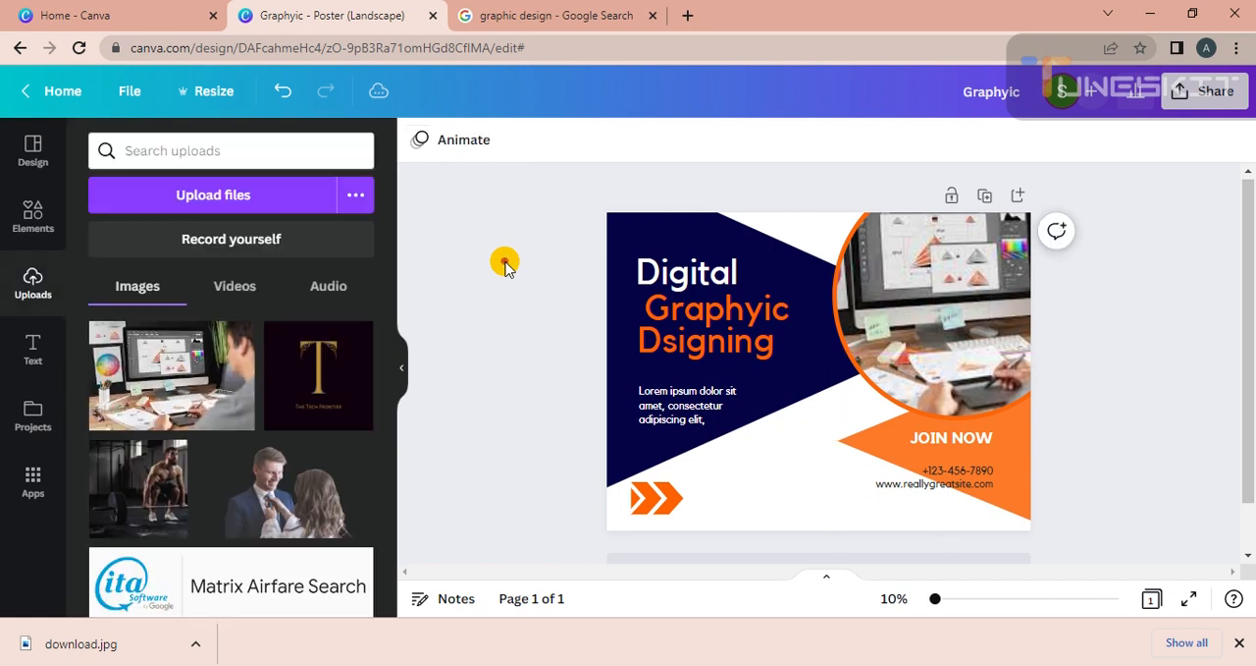
Apply the triangle's lighter orange to the headline words Graphyic and Dsigning.
click(1003, 461)
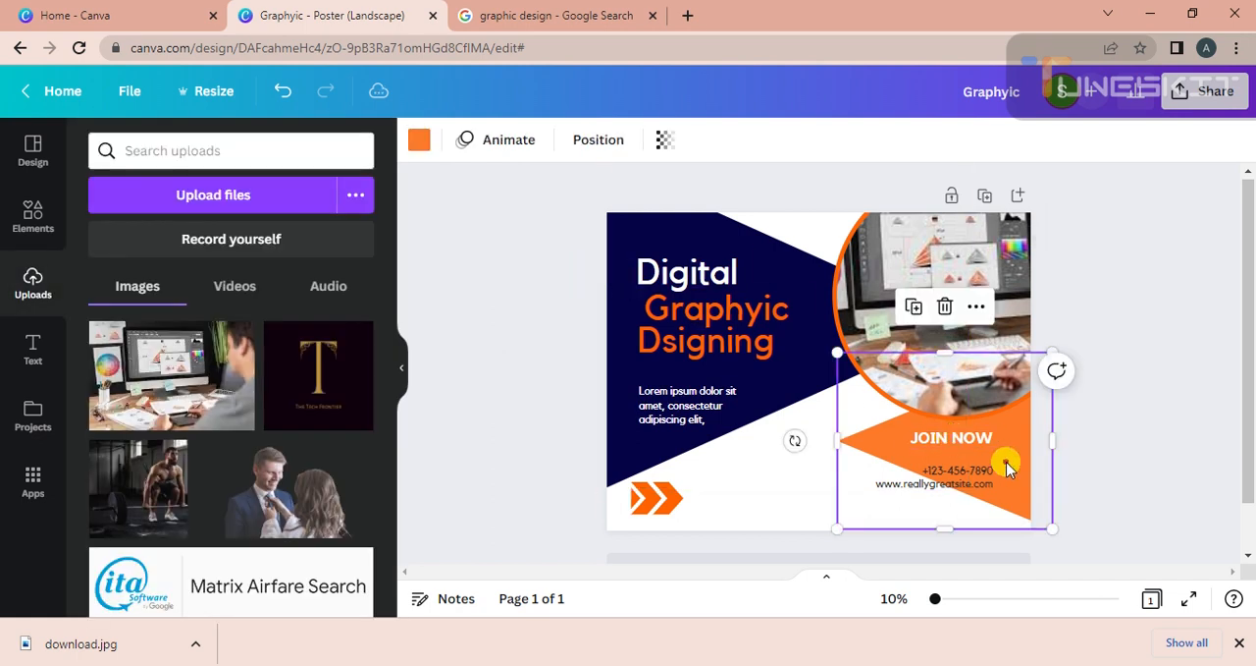
click(422, 145)
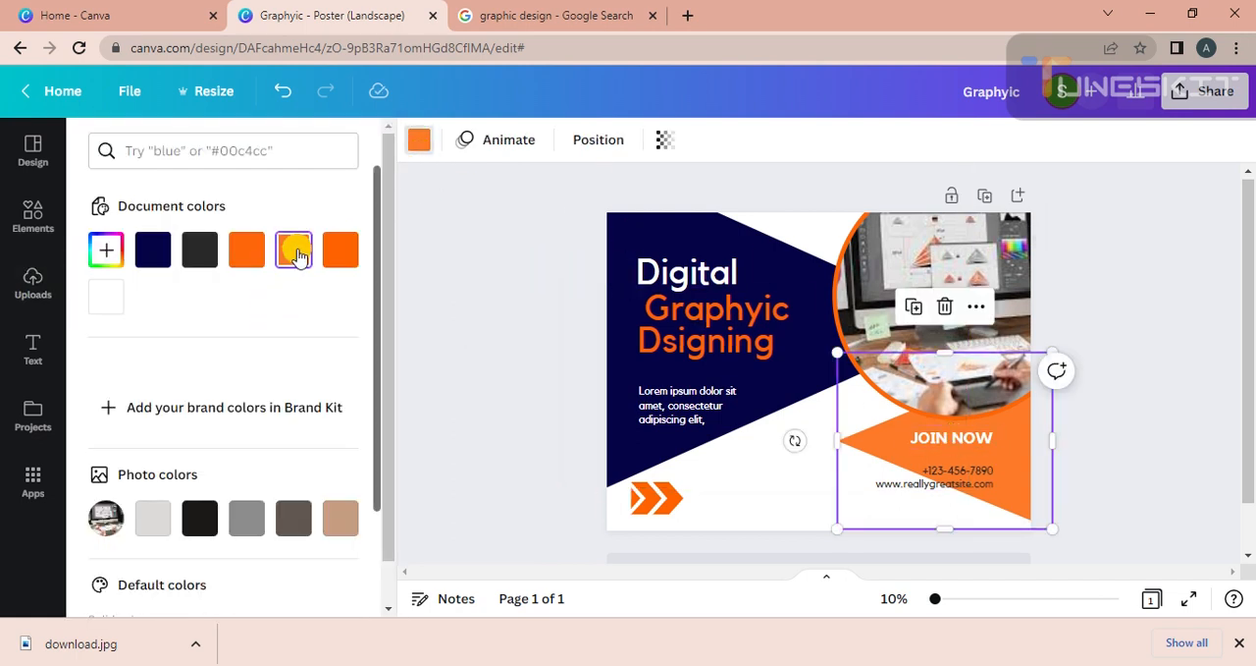
click(742, 314)
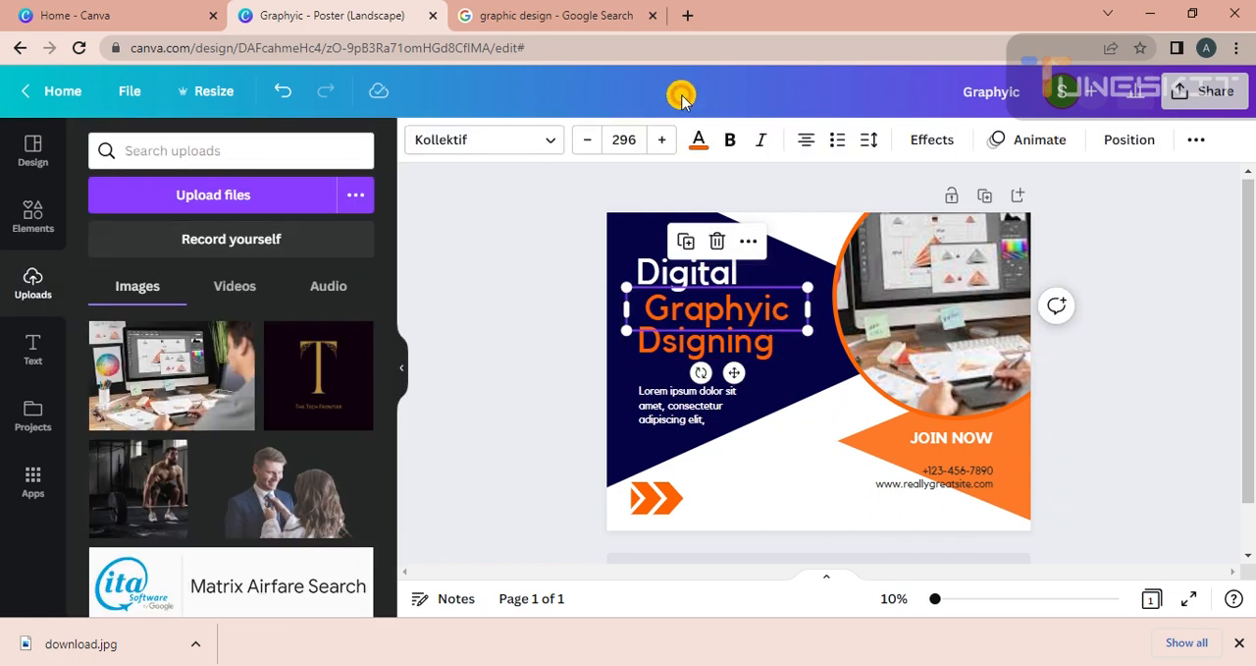
click(707, 144)
click(294, 249)
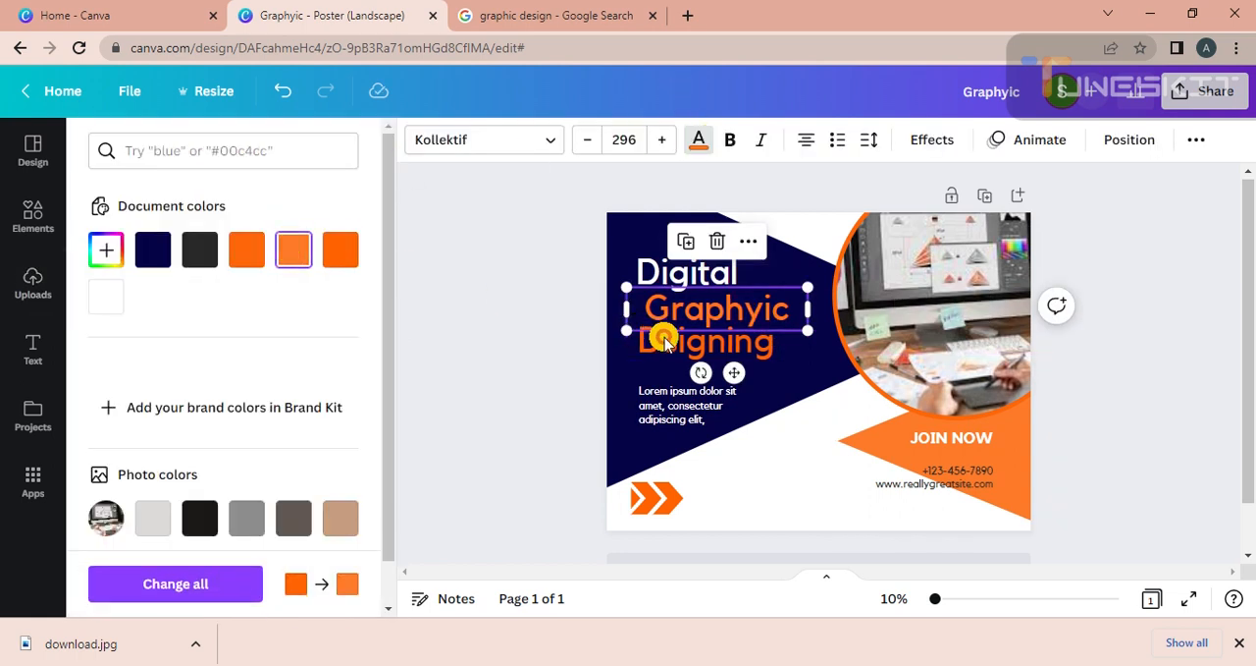
click(660, 339)
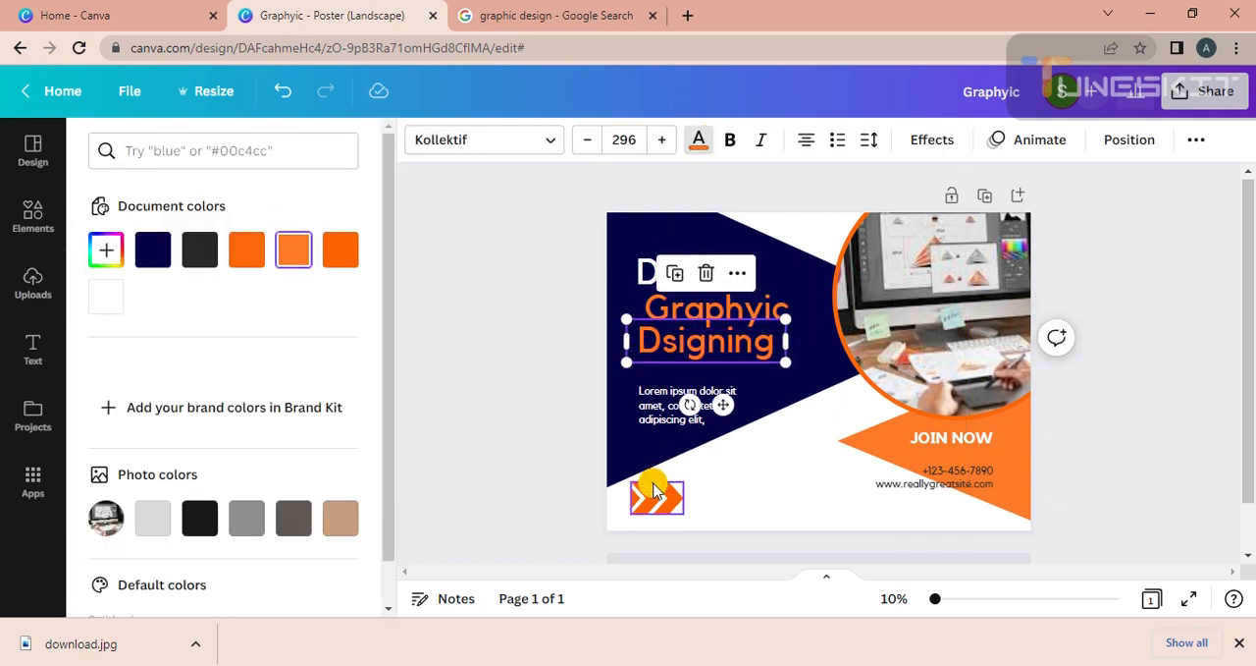
Recolour both orange tones of the arrow graphic below the paragraph to the triangle's lighter orange.
click(656, 496)
click(449, 140)
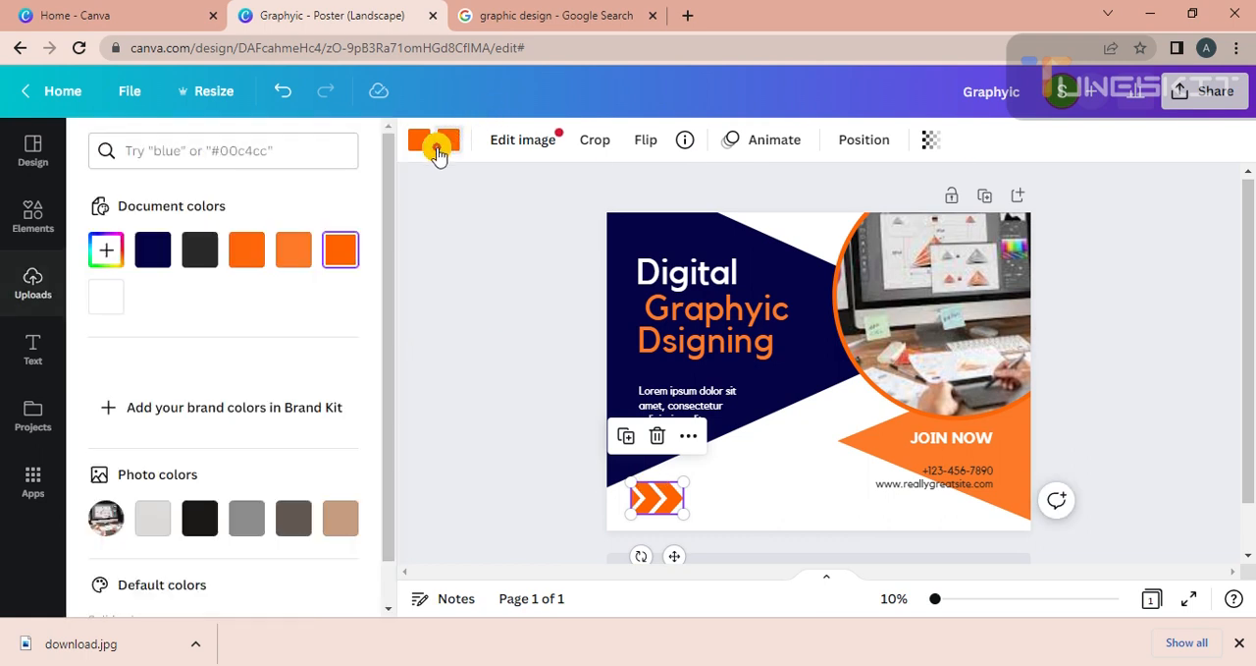
click(293, 249)
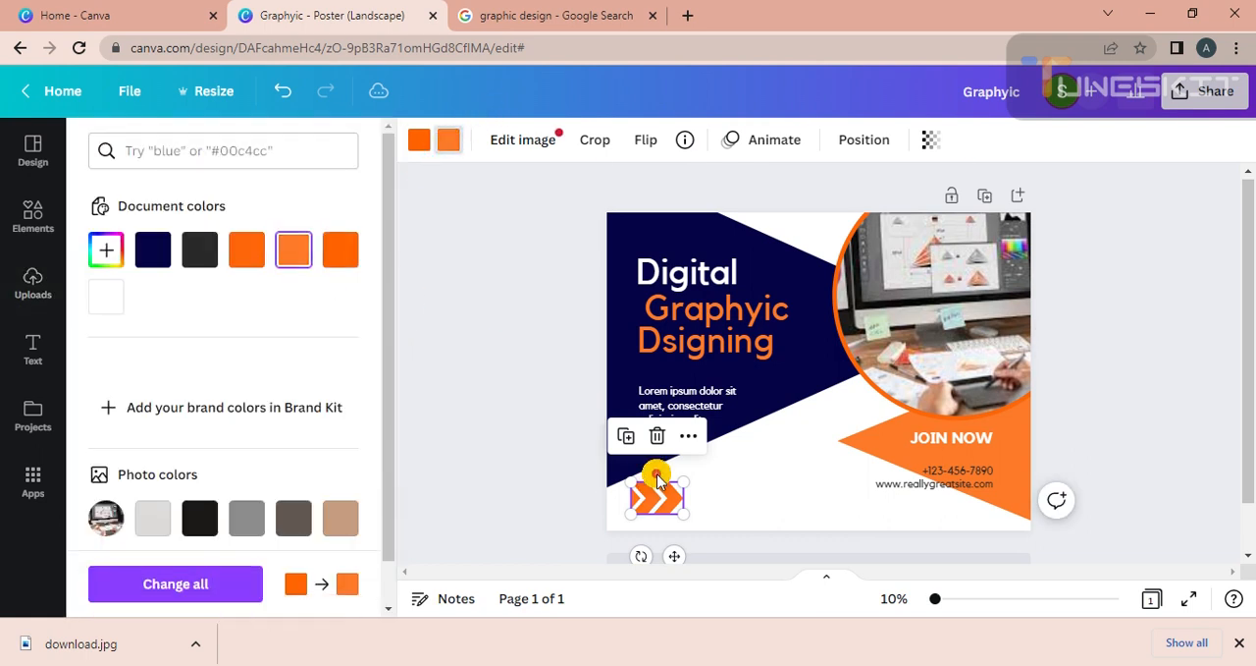
click(418, 144)
click(291, 252)
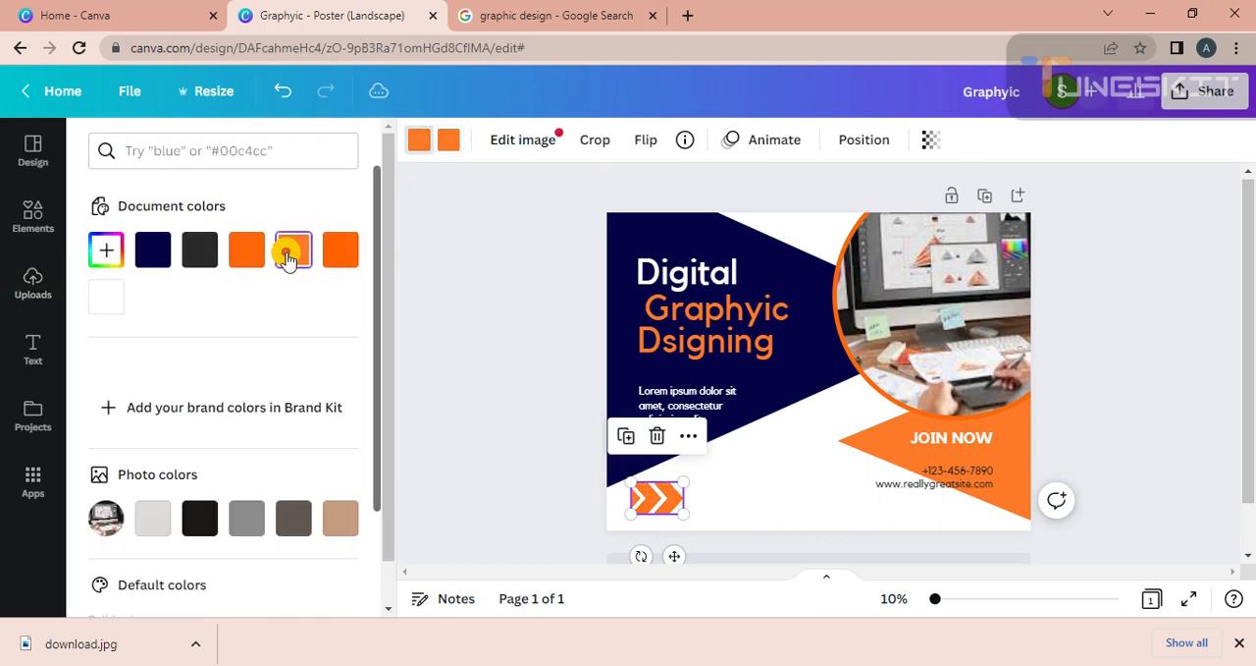
Apply the triangle's lighter orange to the ring around the circular photo.
click(848, 273)
click(450, 143)
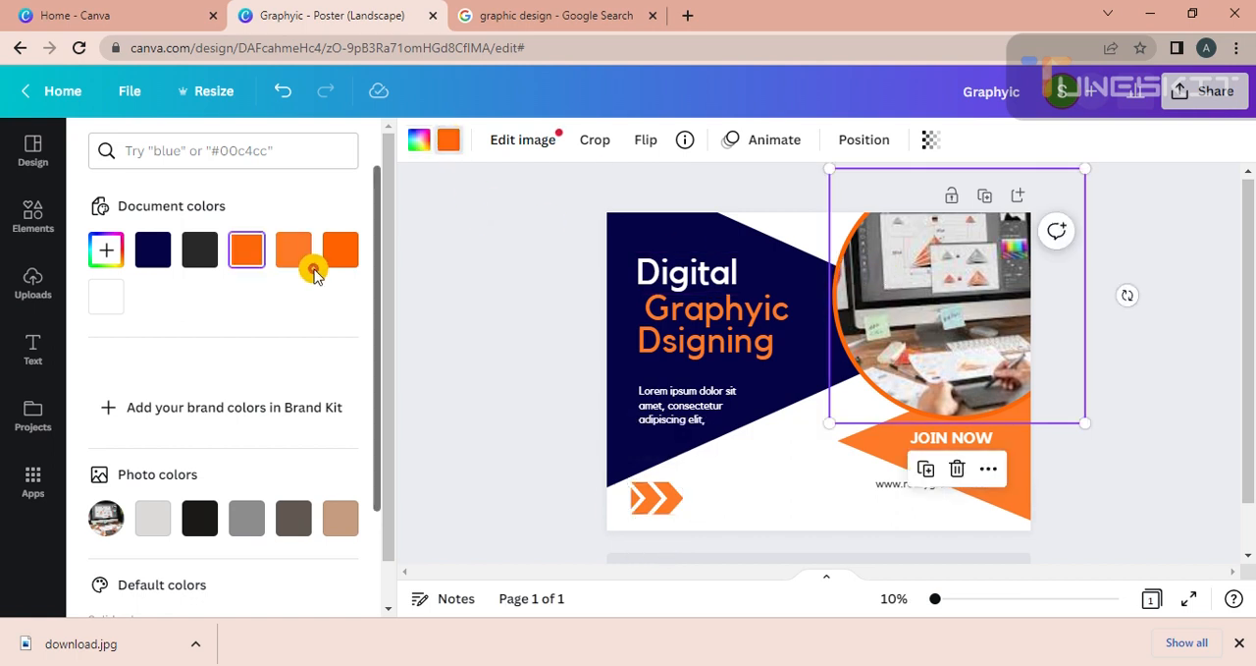
click(473, 286)
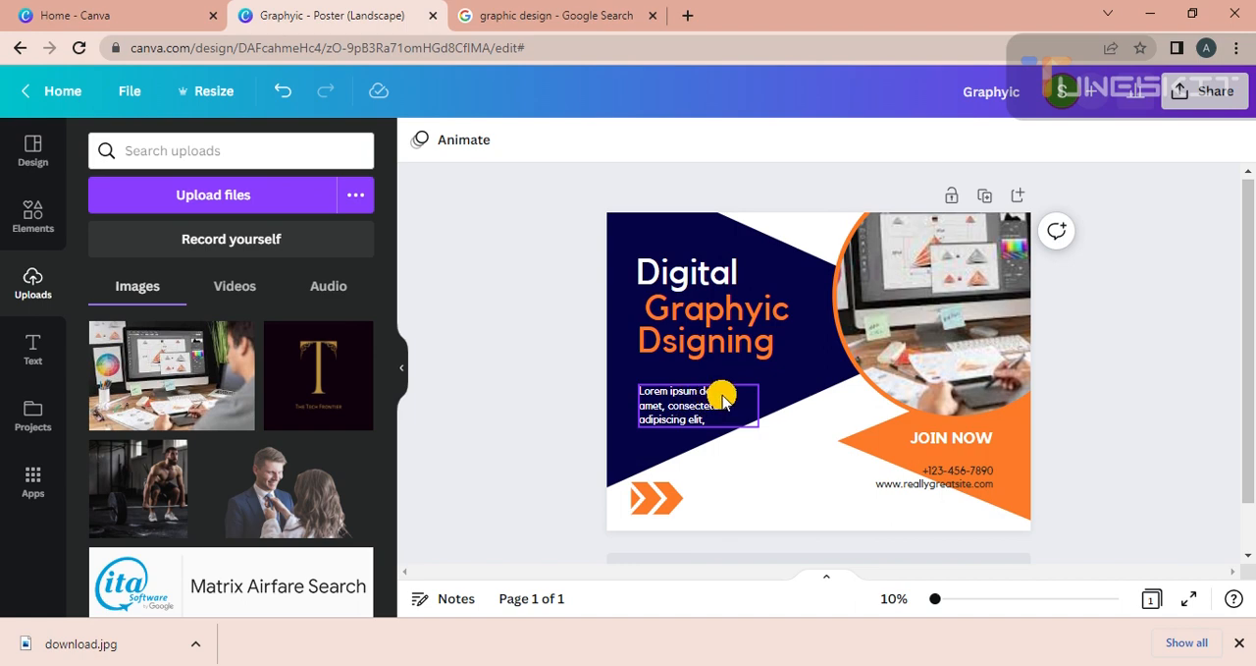
Switch to the Google search for graphic design and copy the featured definition from its general web results.
click(687, 401)
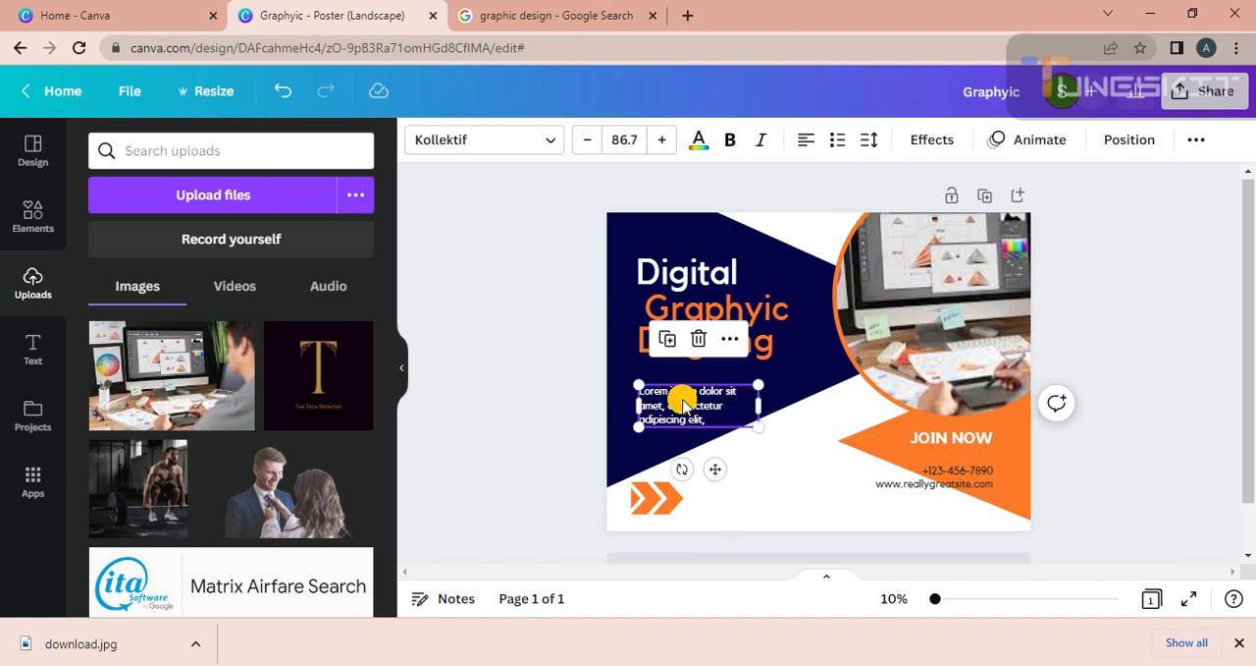
click(552, 15)
click(197, 165)
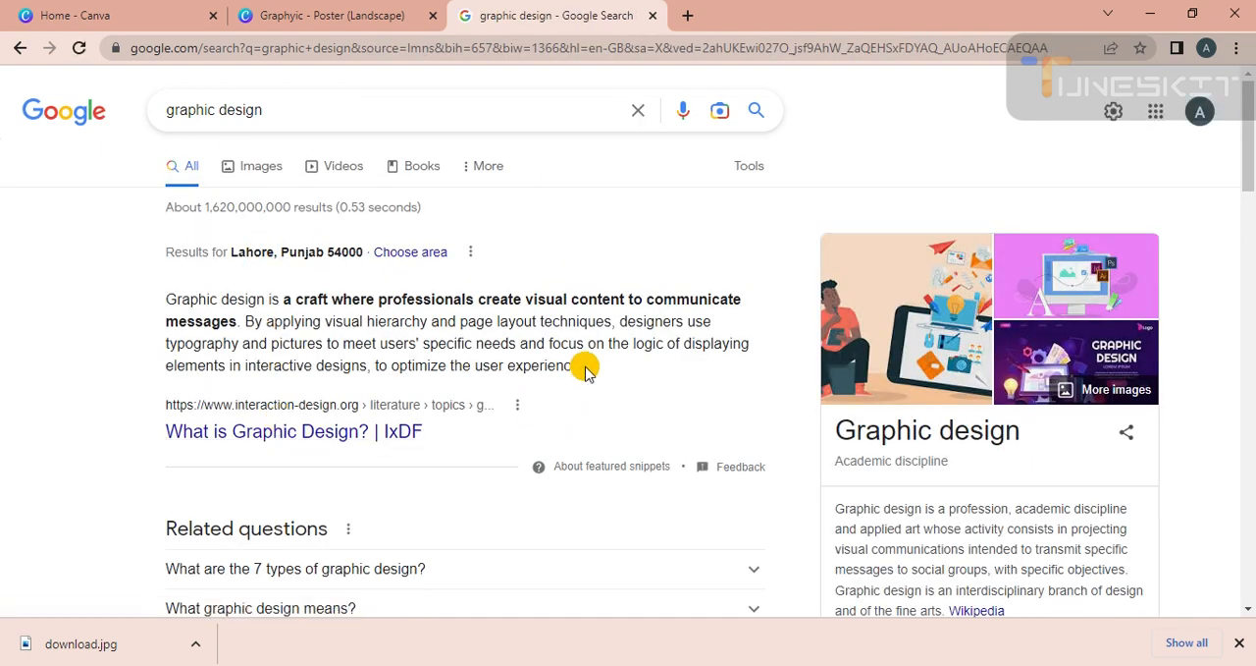
drag(585, 371, 194, 307)
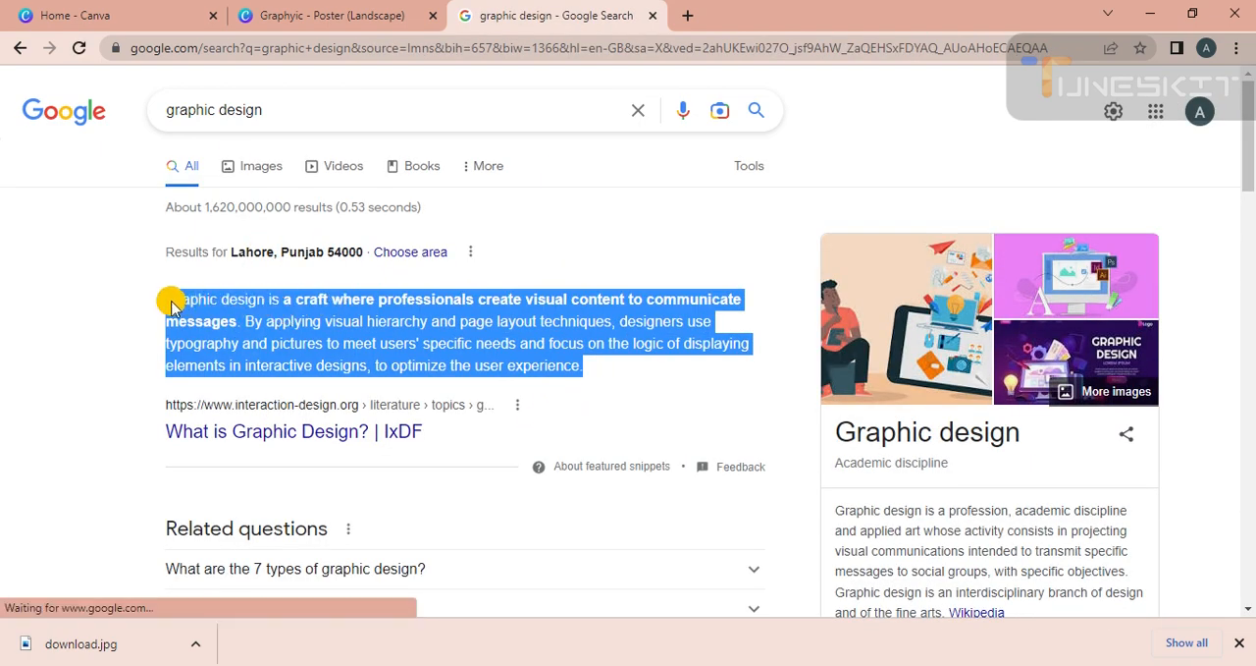
right_click(172, 300)
click(201, 312)
Return to the Canva poster and replace the Lorem ipsum paragraph with the copied graphic design definition.
click(331, 15)
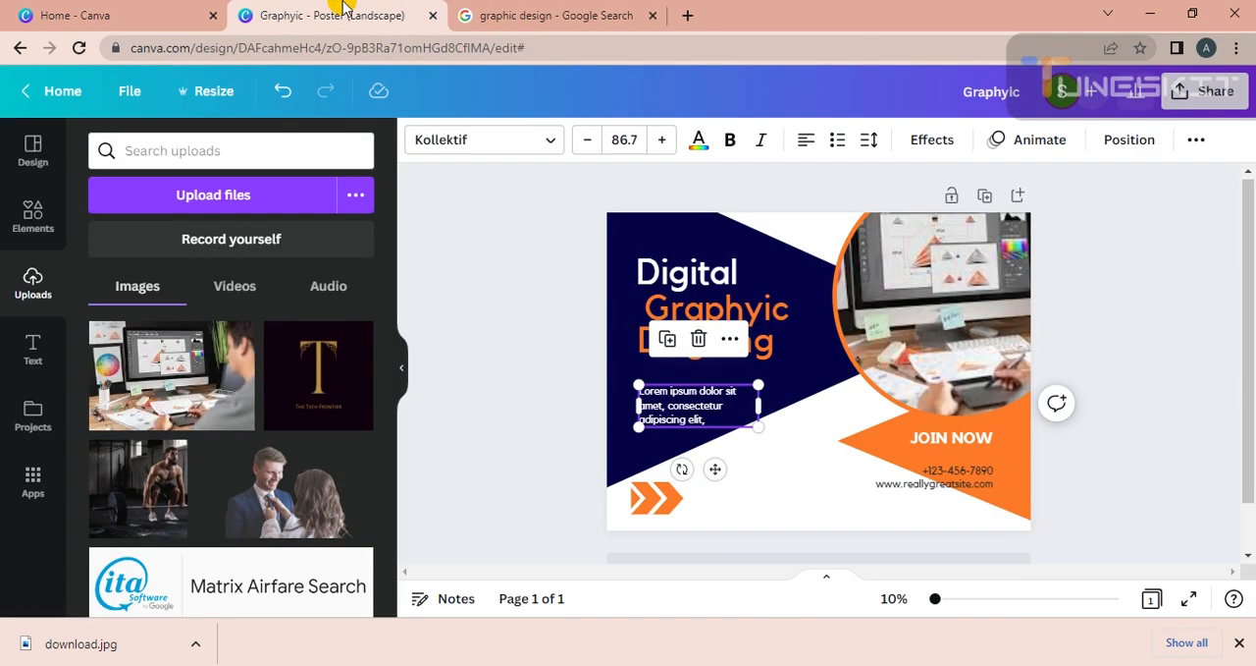
double_click(709, 410)
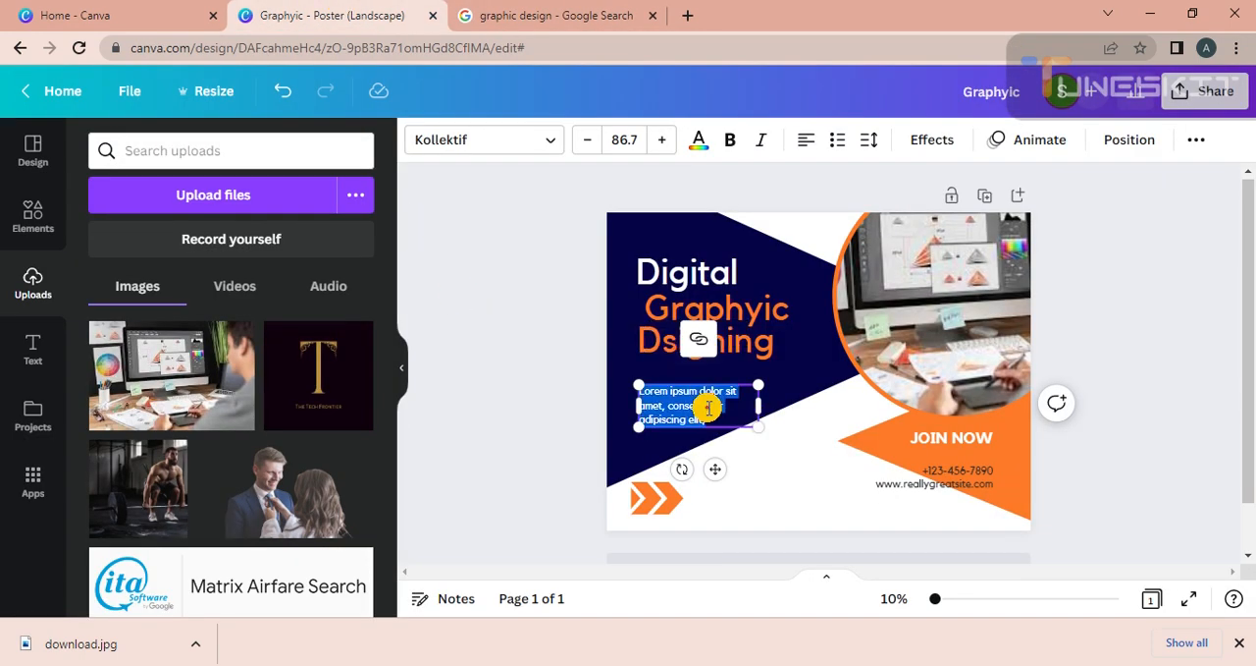
click(706, 408)
drag(693, 413, 667, 403)
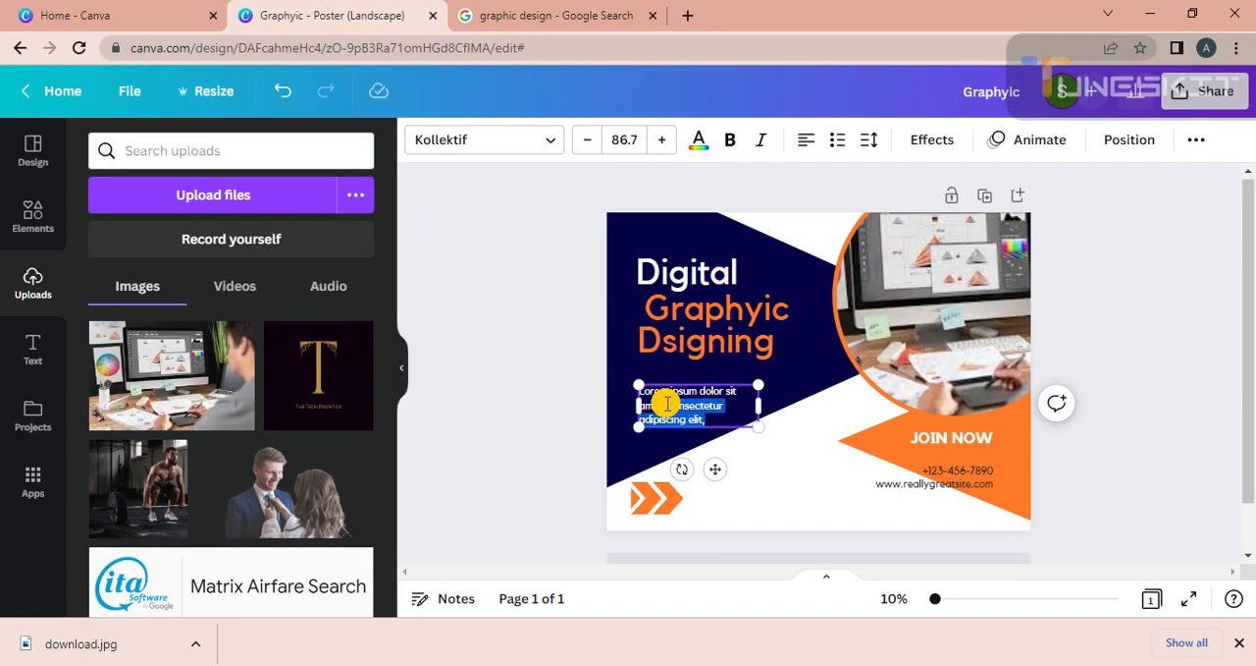
key(BackSpace)
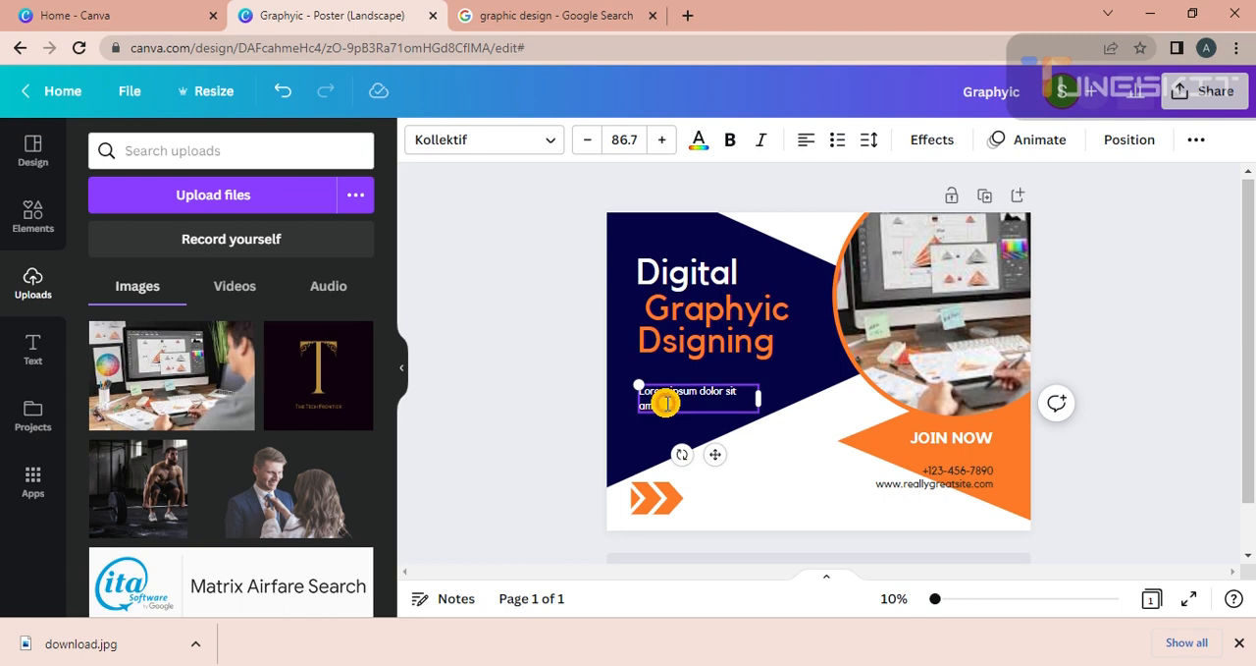
text(e)
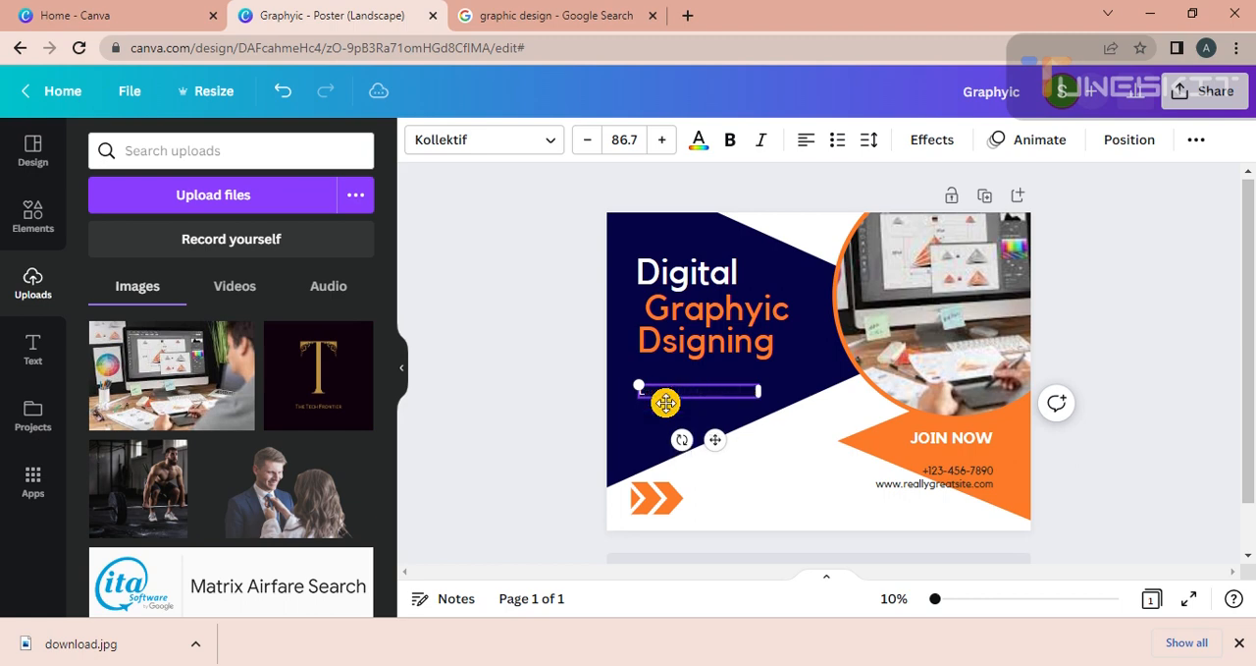
key(ctrl+v)
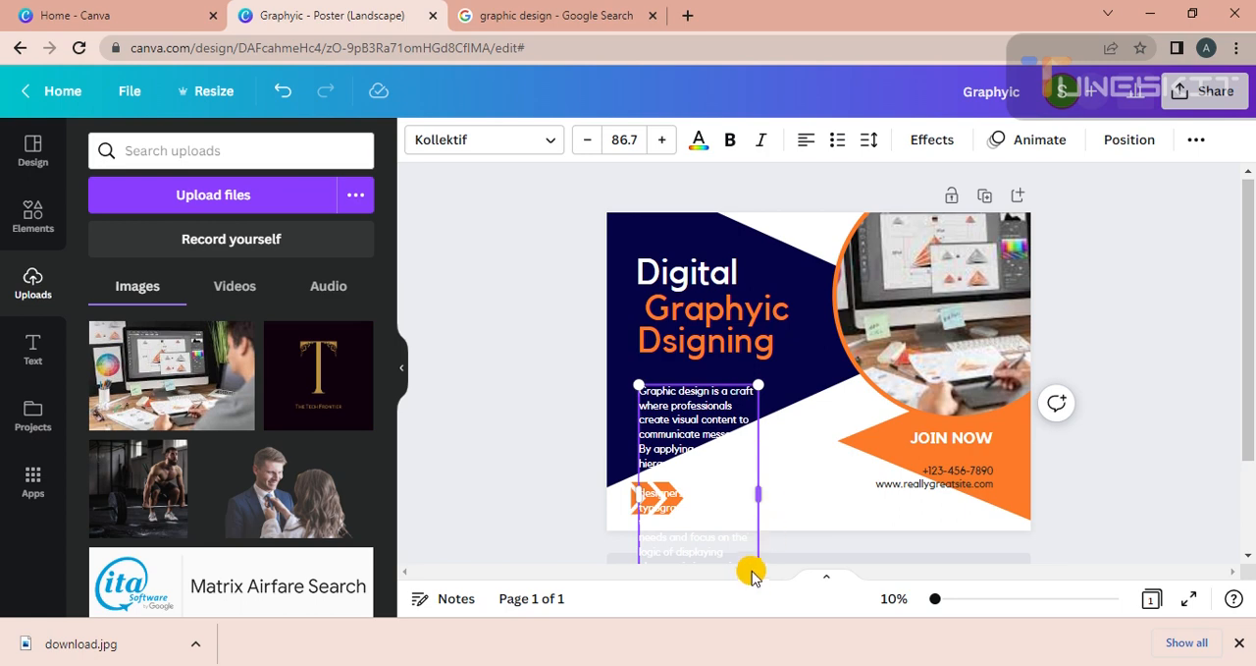
Widen the definition's text box to about twice its width so the paragraph fits within the poster.
drag(1249, 387, 1249, 474)
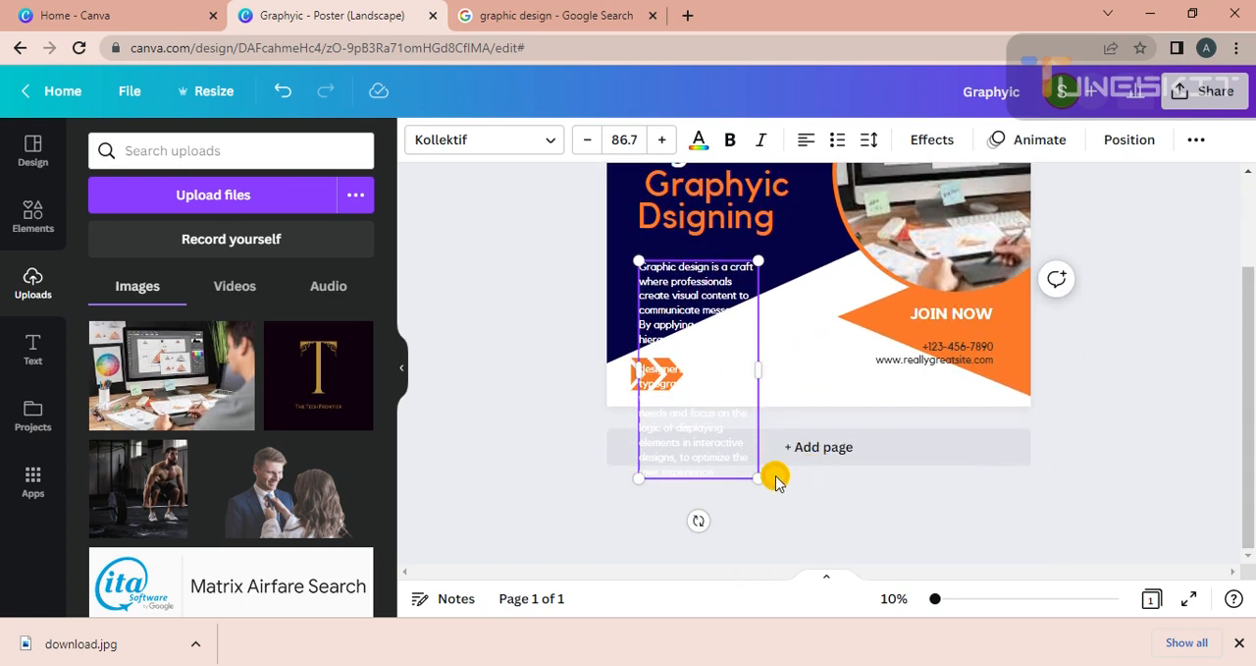
drag(764, 383, 896, 375)
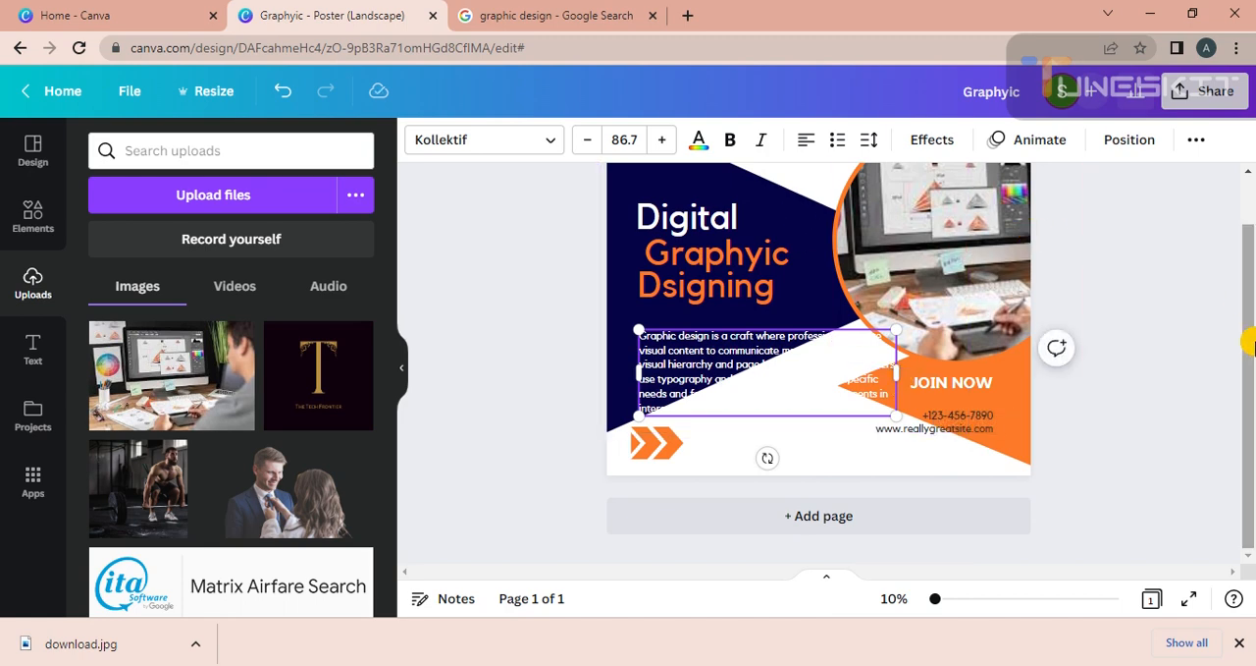
scroll(909, 283, up, 1)
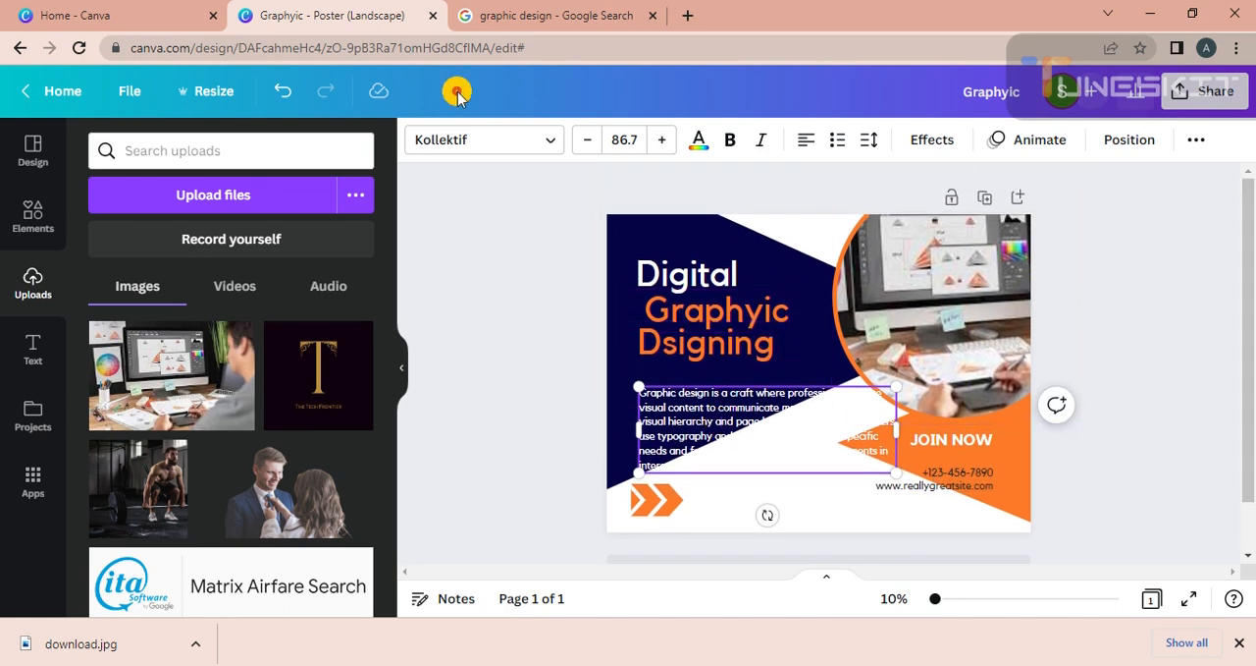
Try the navy document colour on the definition paragraph's text.
click(696, 141)
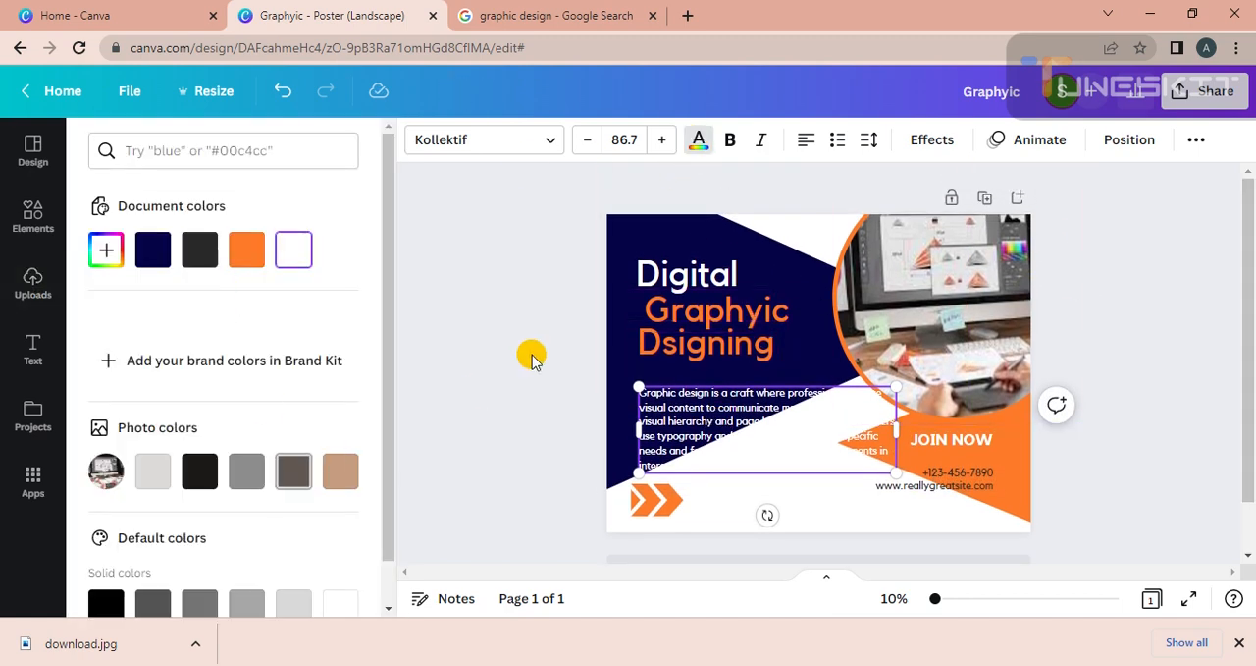
click(633, 337)
click(616, 349)
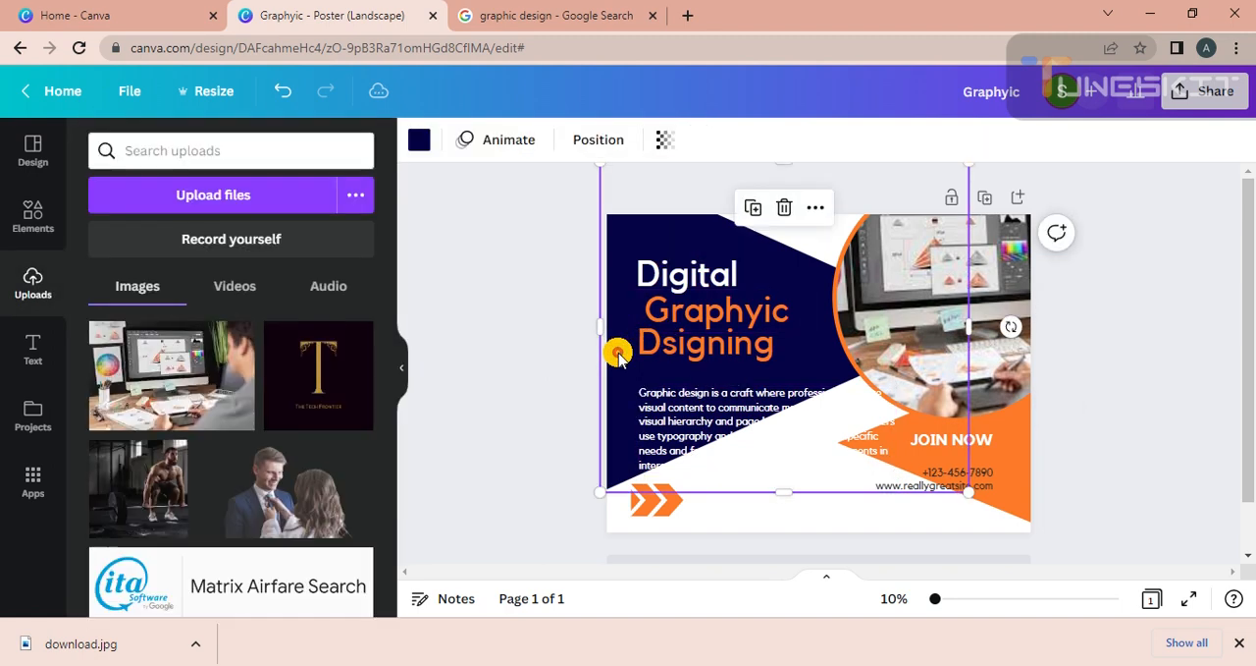
click(419, 140)
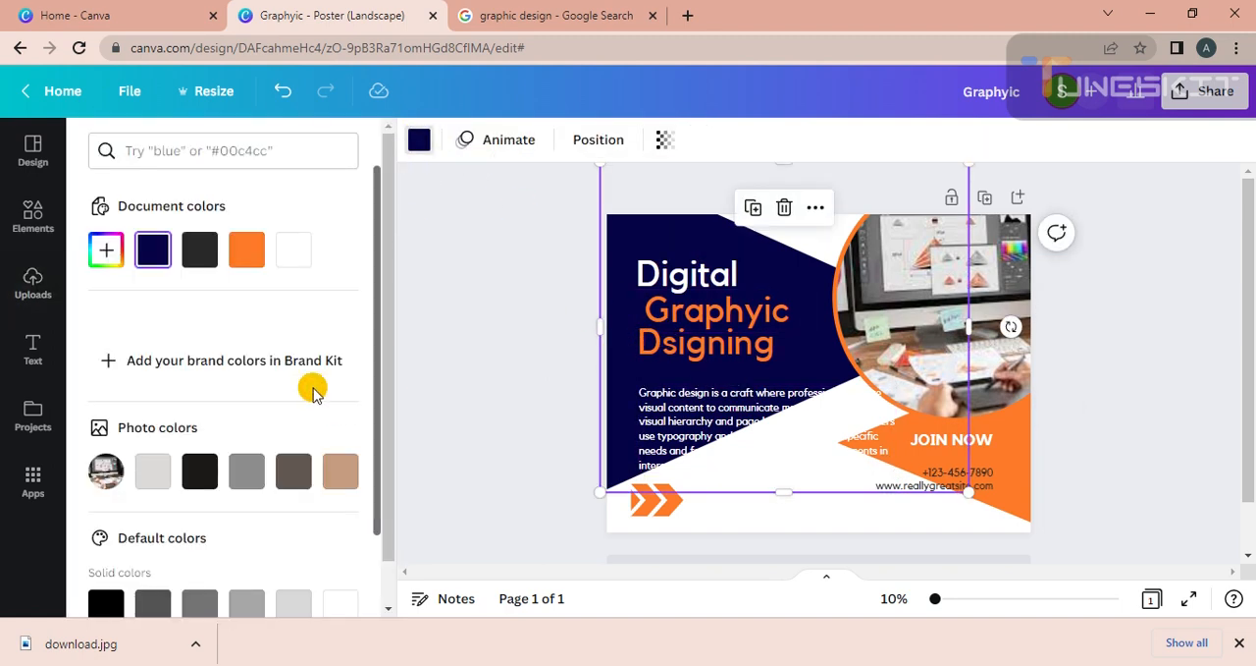
click(647, 437)
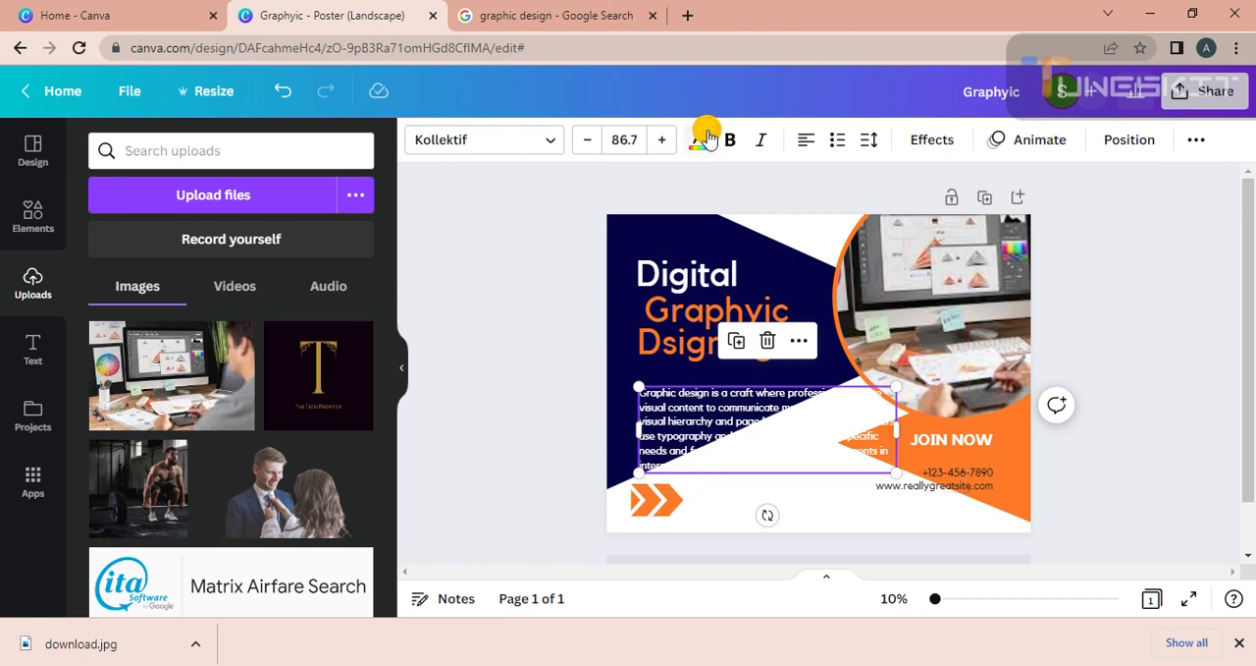
click(699, 139)
click(159, 258)
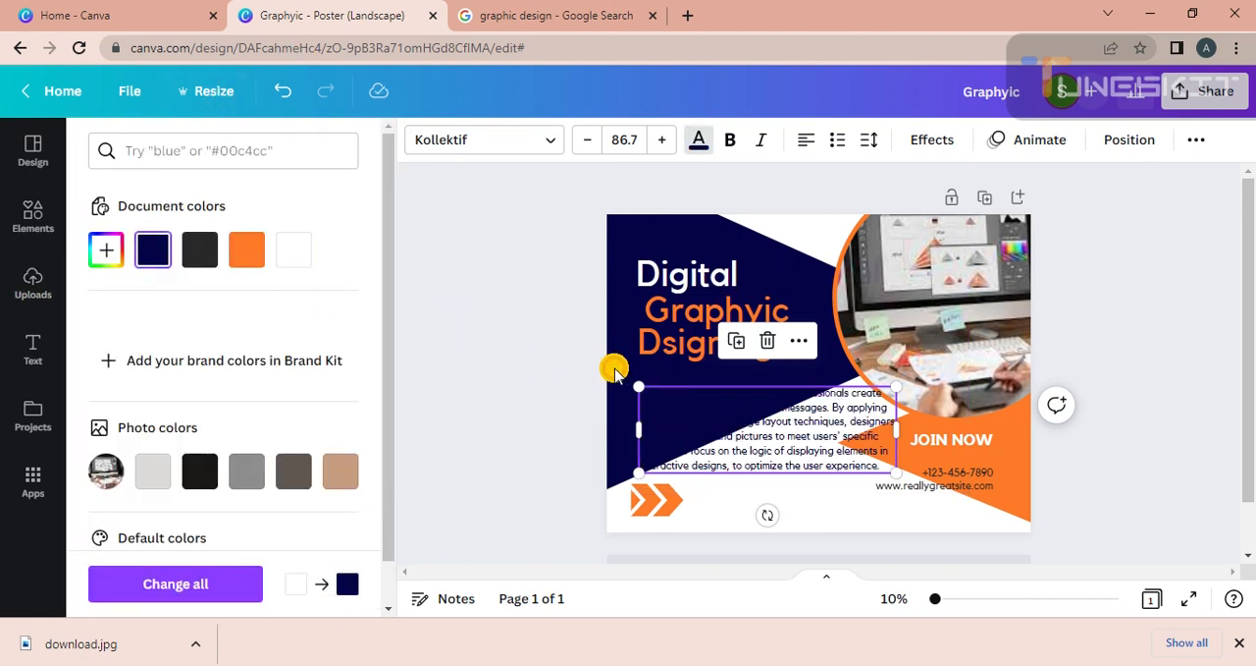
Shift the definition paragraph slightly up and toward the poster's left edge, and set its text colour to white.
drag(727, 422, 704, 417)
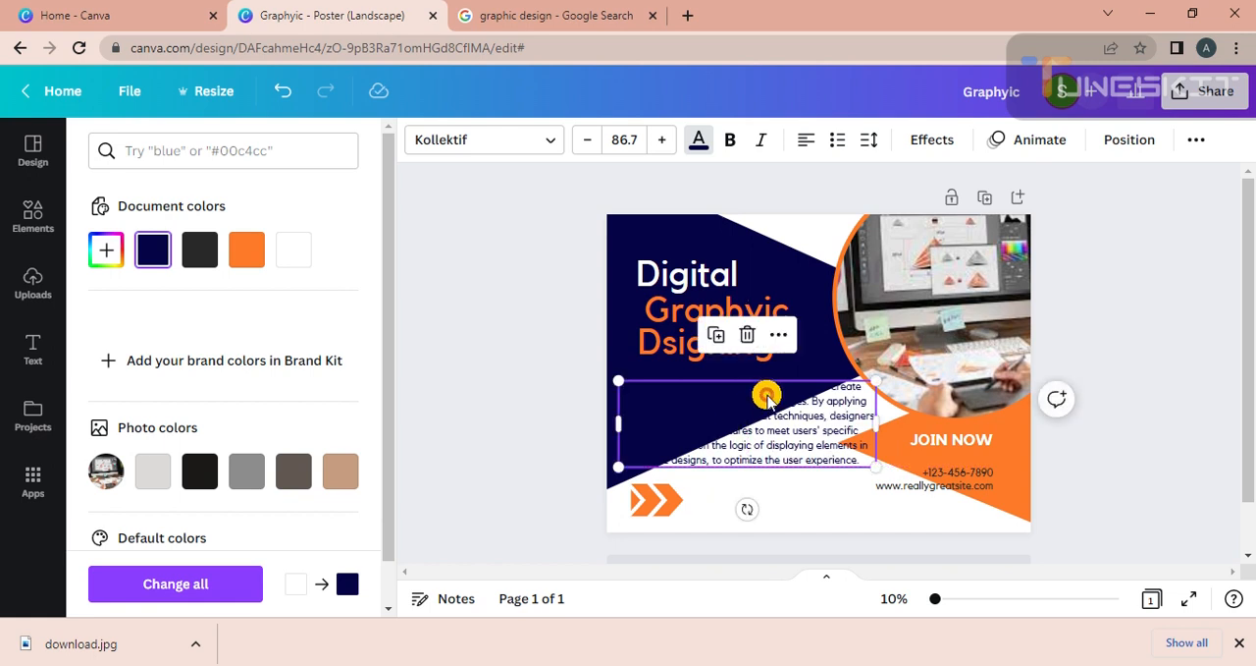
click(790, 263)
click(556, 388)
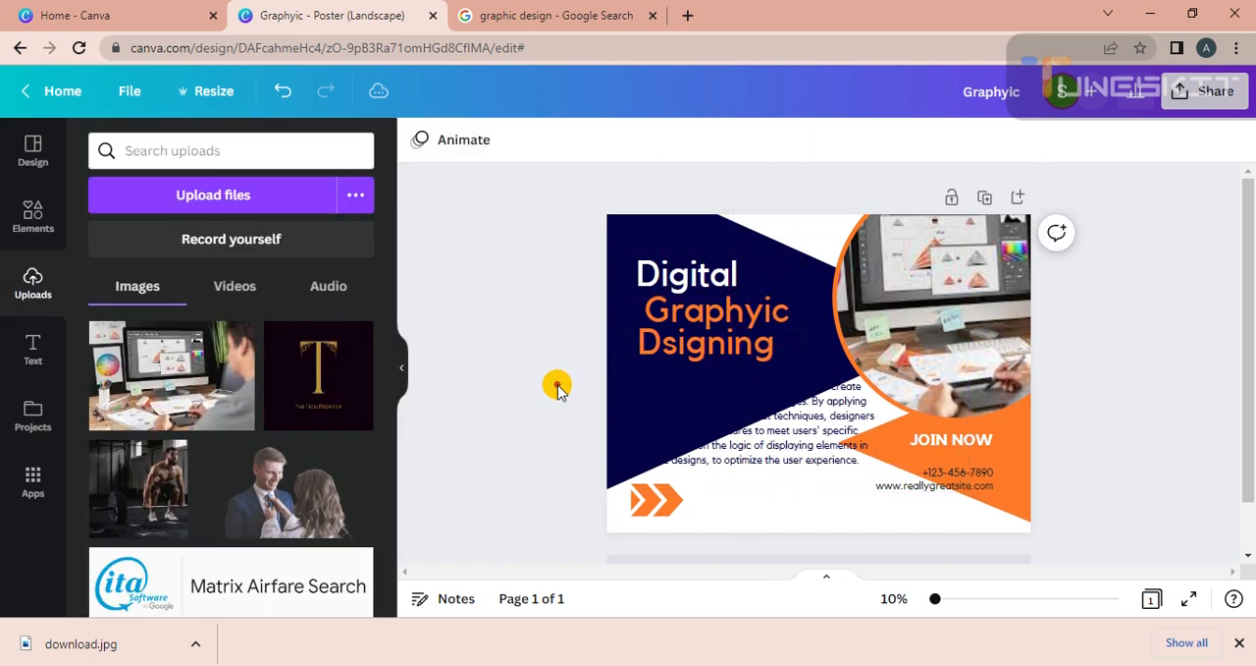
click(621, 254)
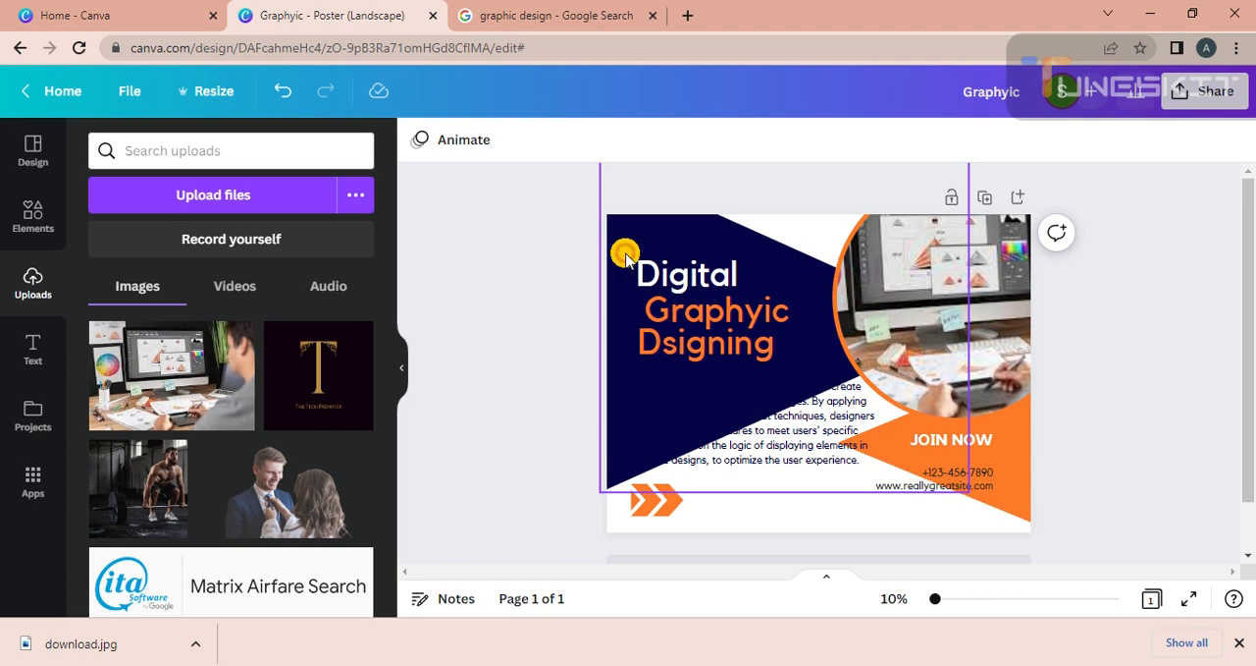
click(771, 439)
click(701, 142)
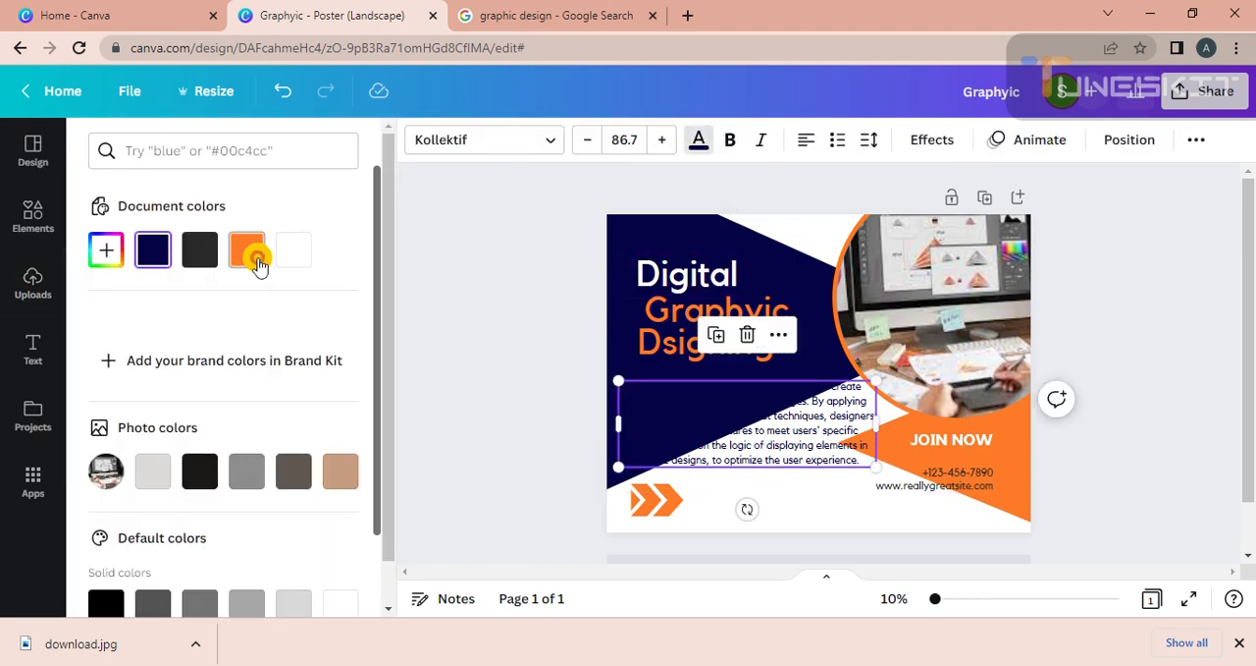
click(294, 250)
click(460, 282)
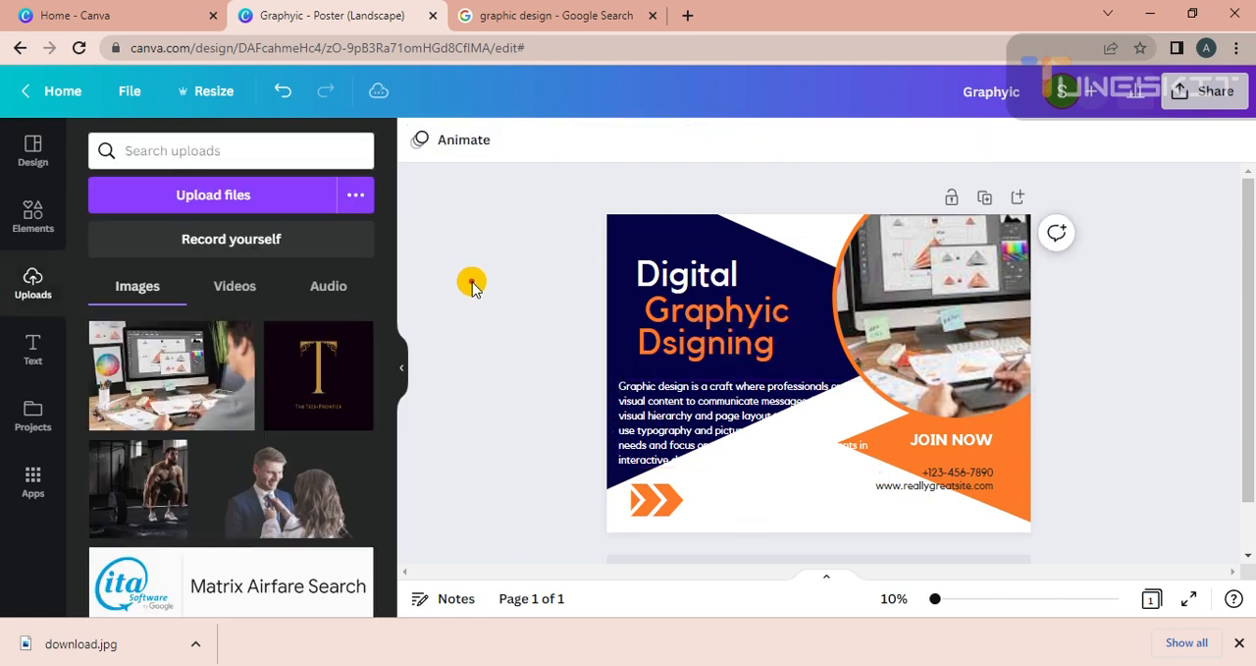
Stretch the navy shape down past the poster's lower edge to back the whole paragraph, and nudge the paragraph slightly downward.
click(639, 232)
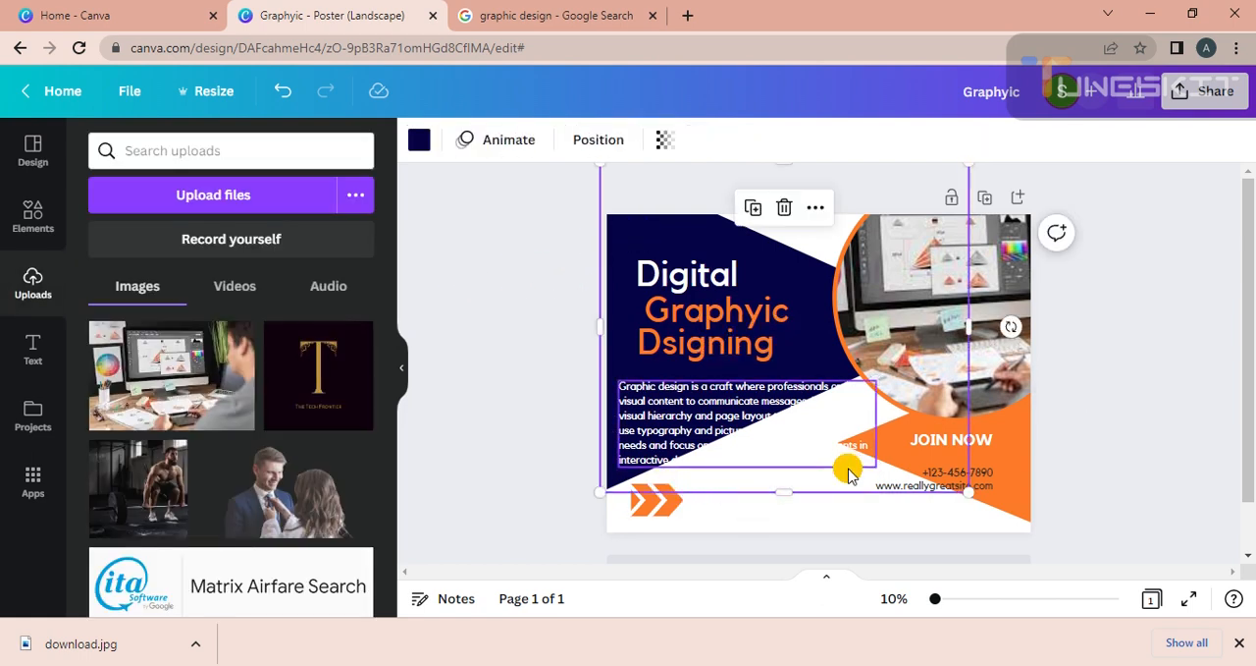
drag(828, 537, 842, 654)
click(1161, 342)
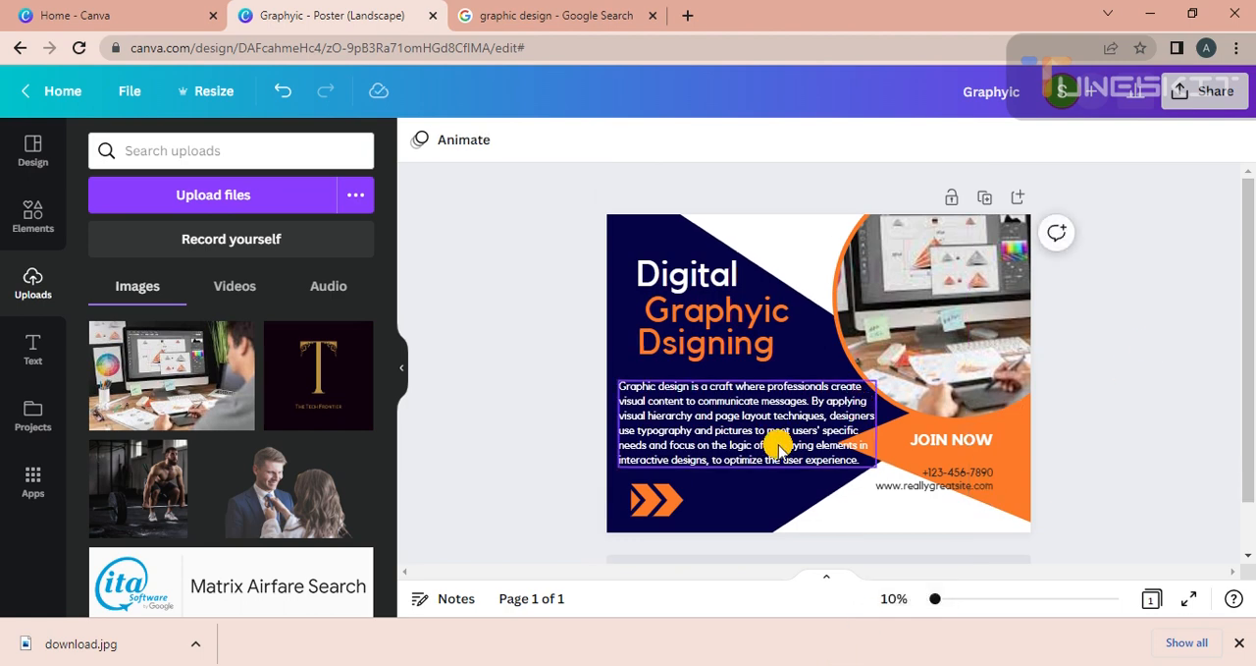
drag(778, 445, 775, 443)
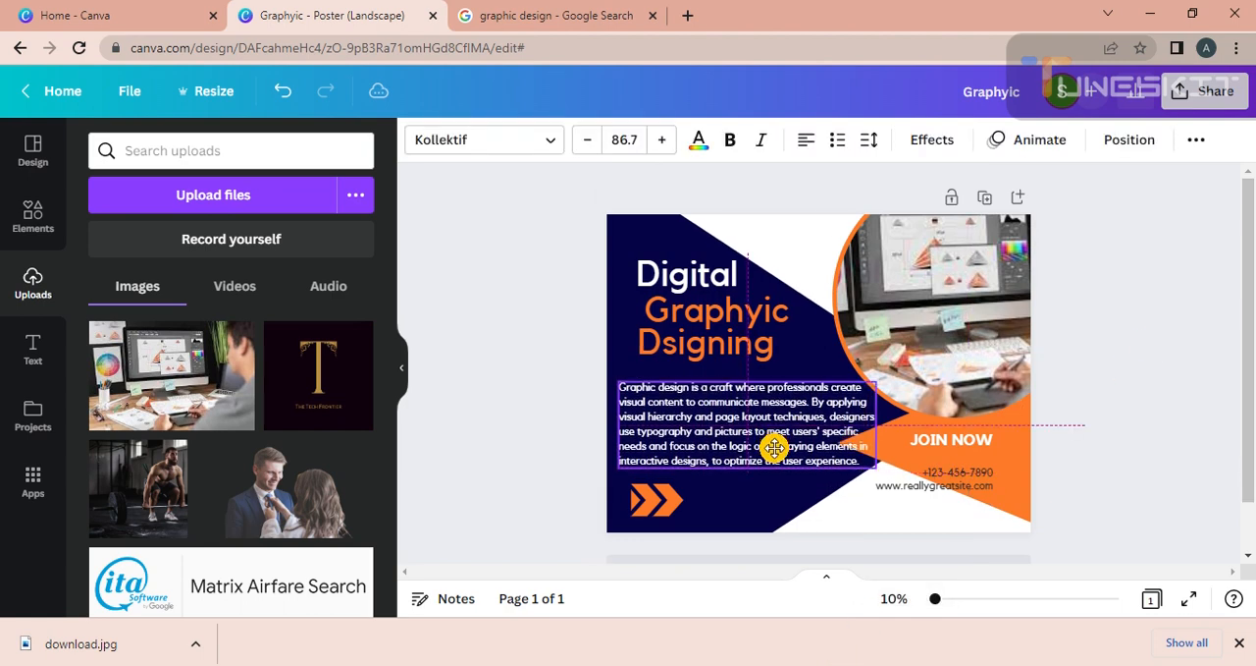
click(566, 444)
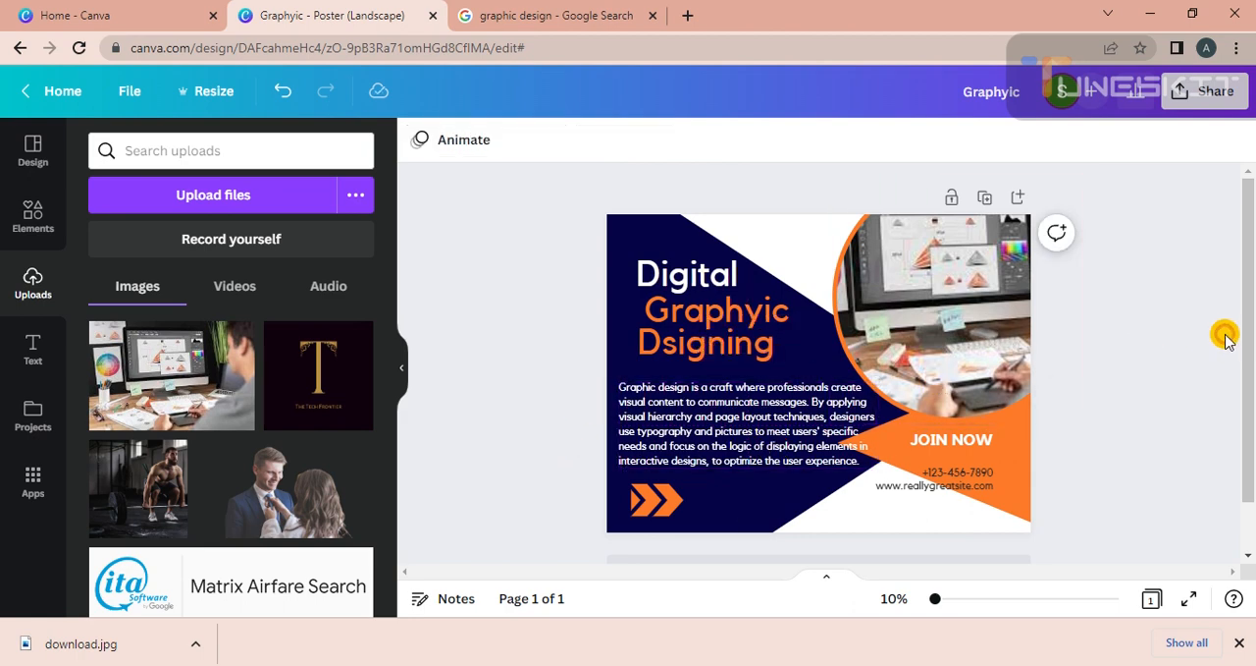
scroll(1214, 339, down, 2)
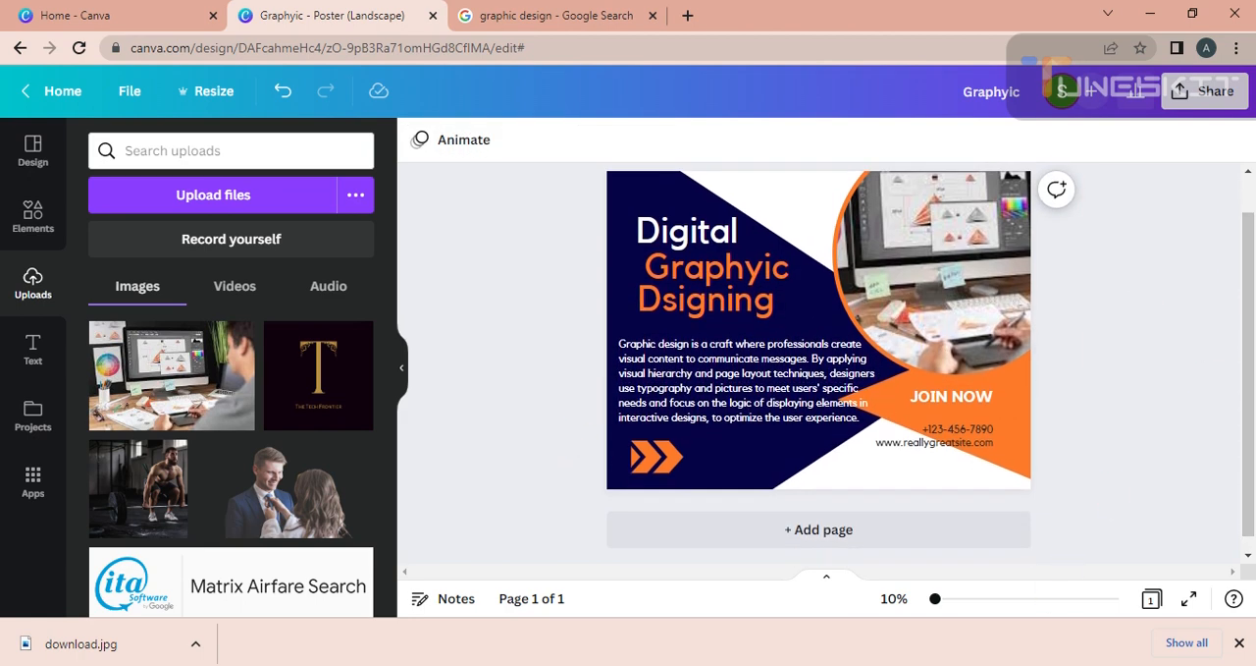
click(1028, 664)
click(1022, 624)
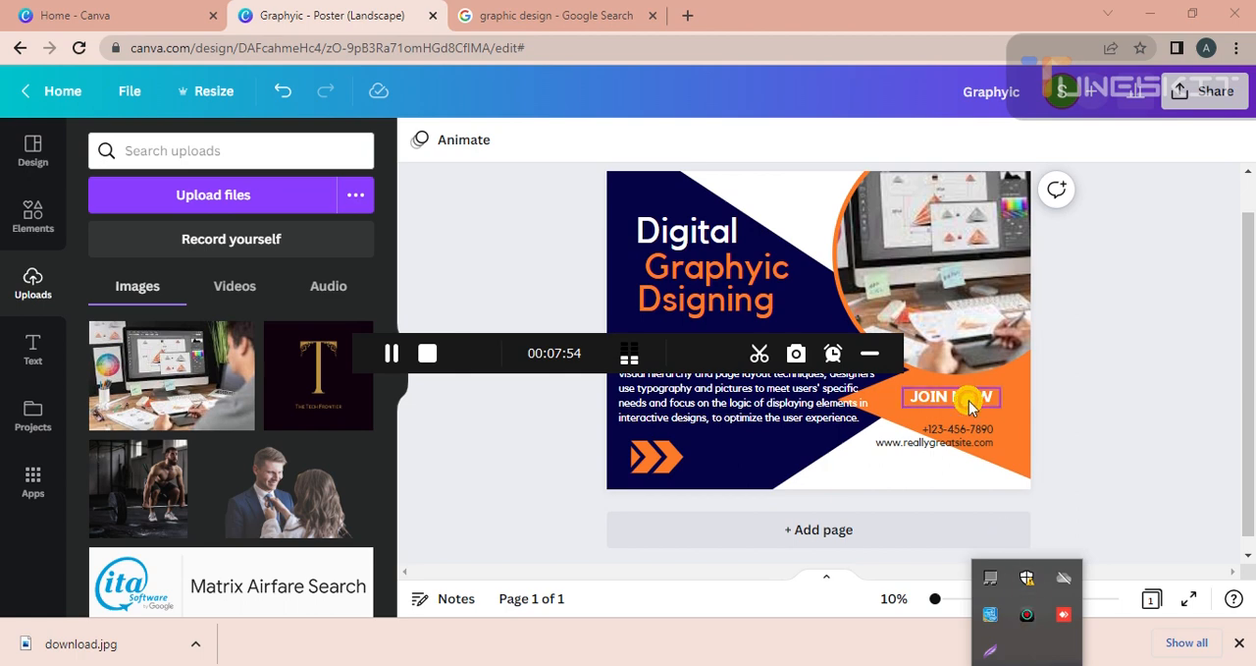
click(873, 354)
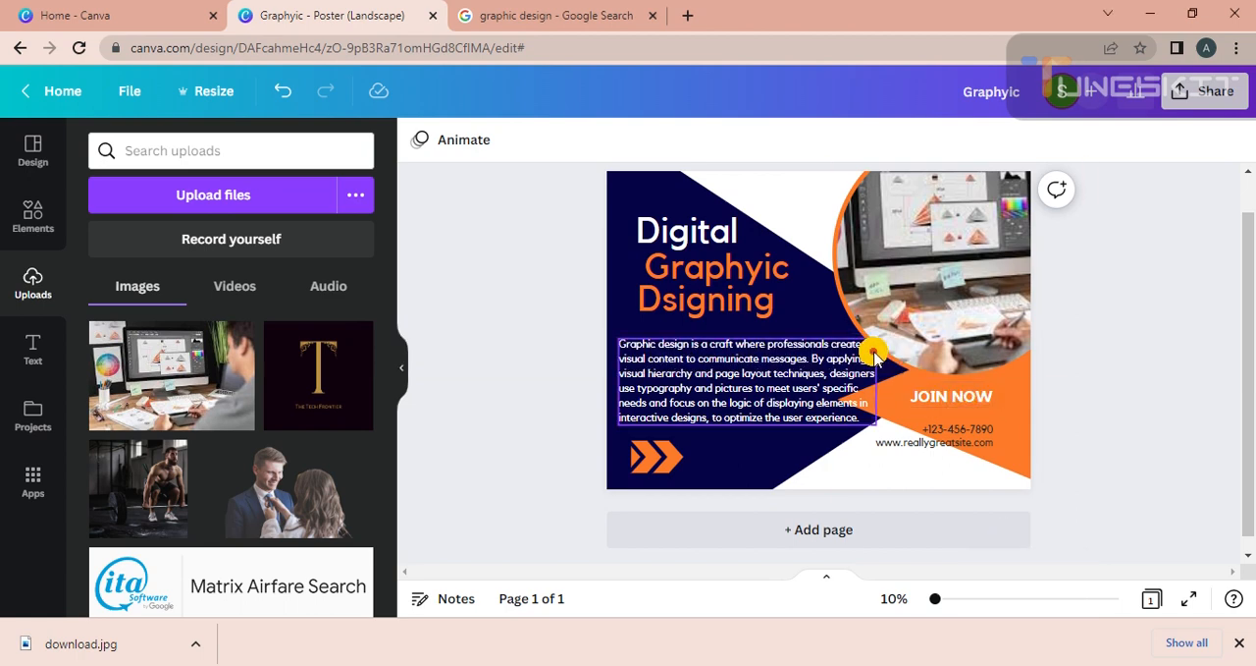
scroll(1249, 393, up, 1)
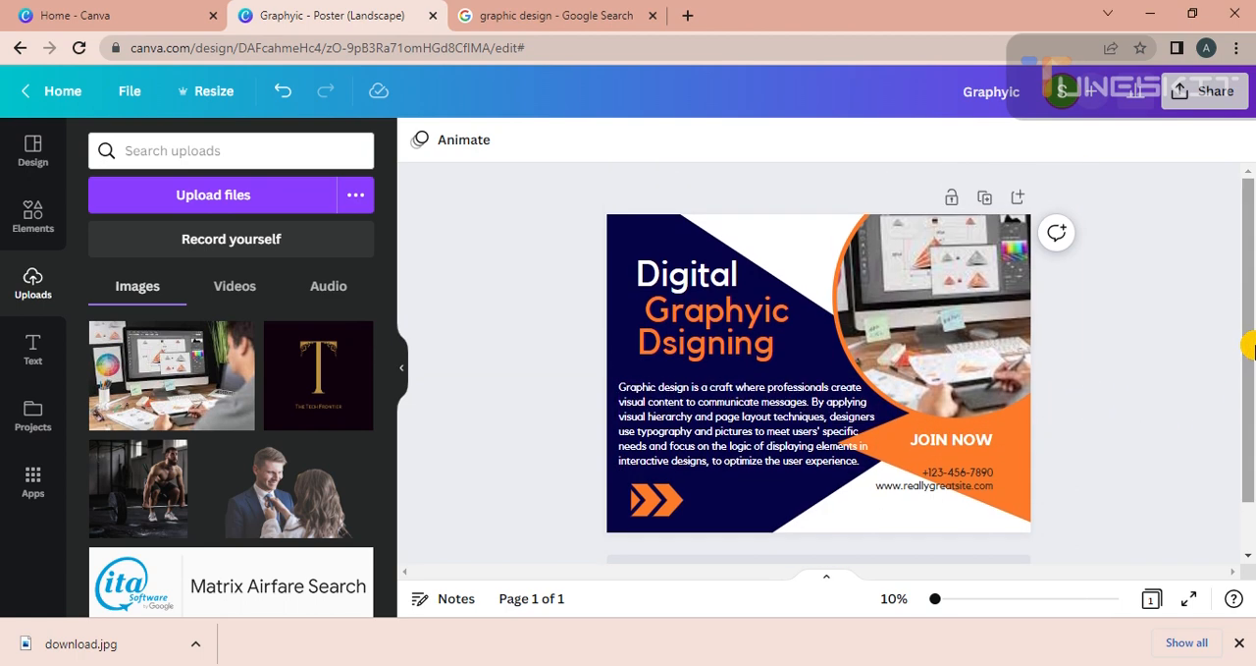
Try applying only the digital marketing strategy template's style to a newly added second page, and delete that page.
click(715, 410)
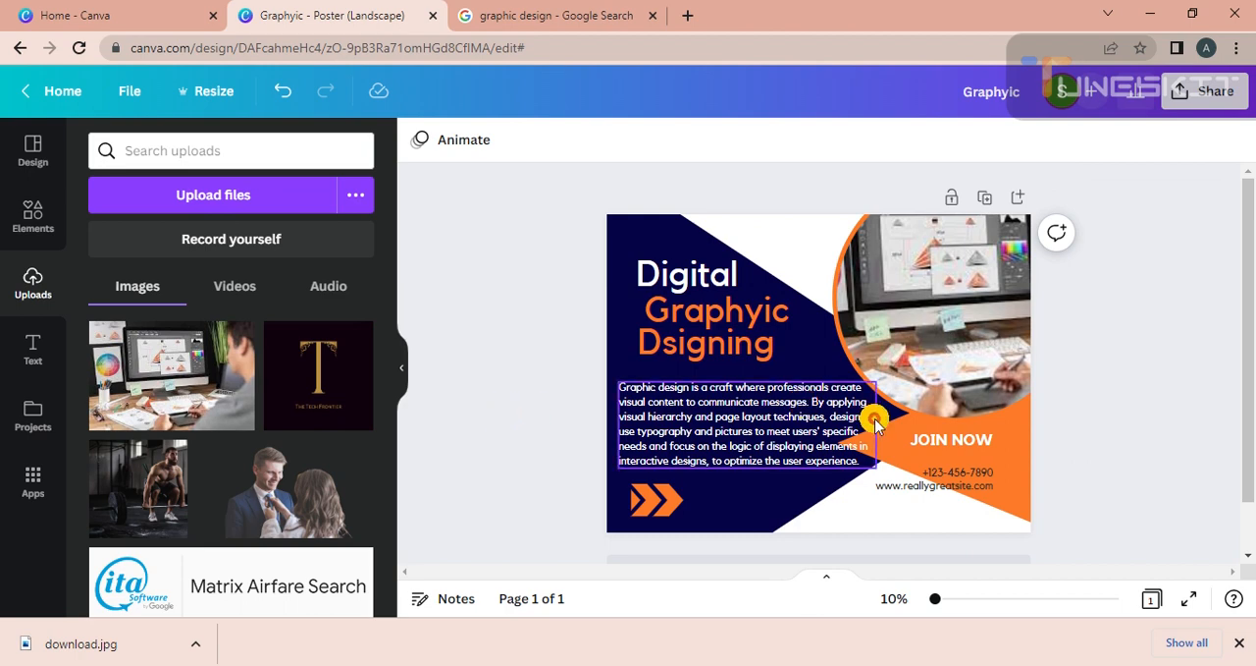
drag(1251, 378, 1250, 400)
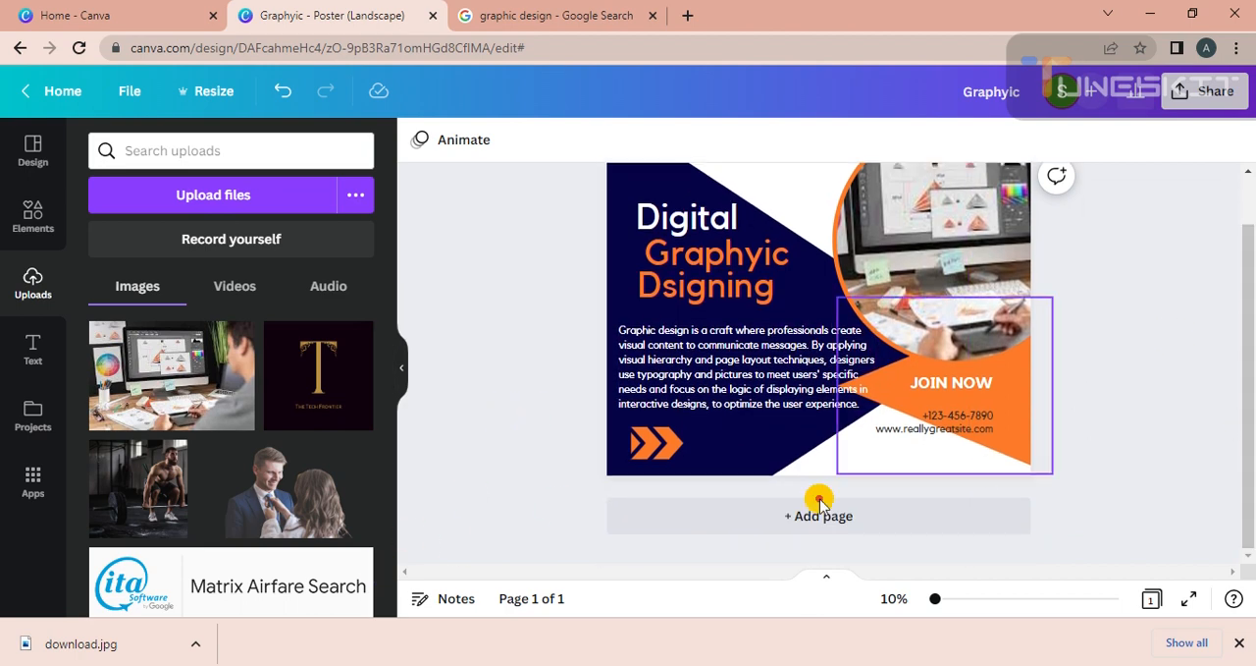
click(746, 511)
click(39, 157)
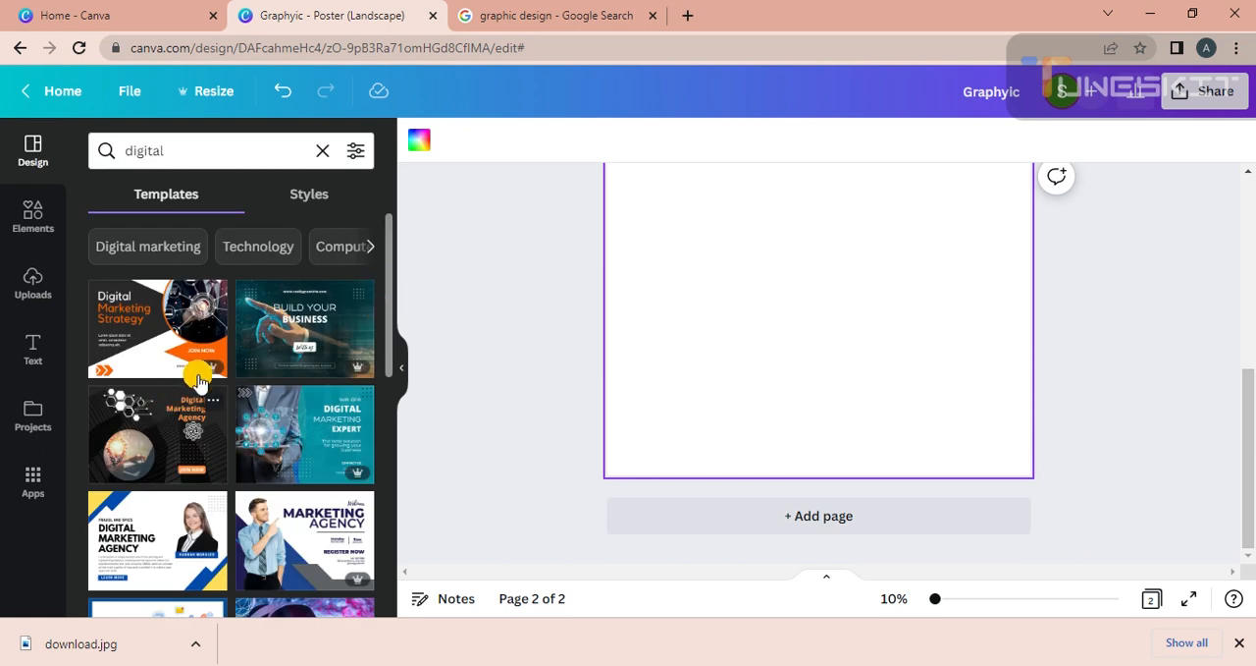
click(213, 298)
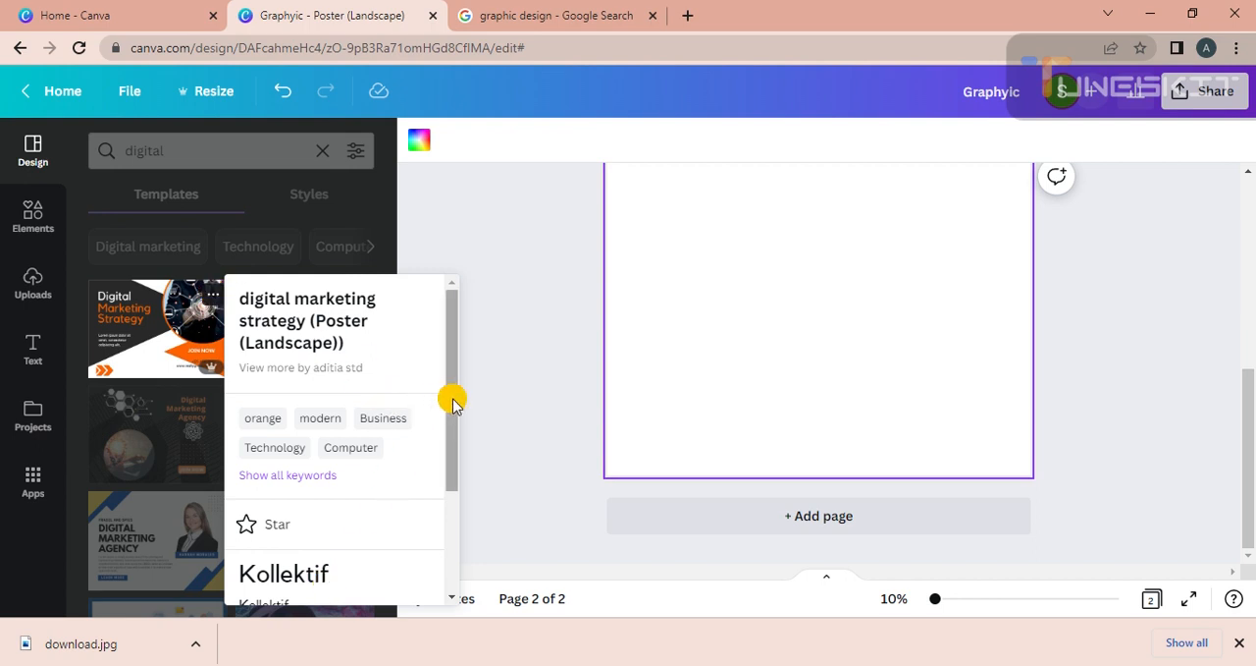
drag(452, 401, 443, 535)
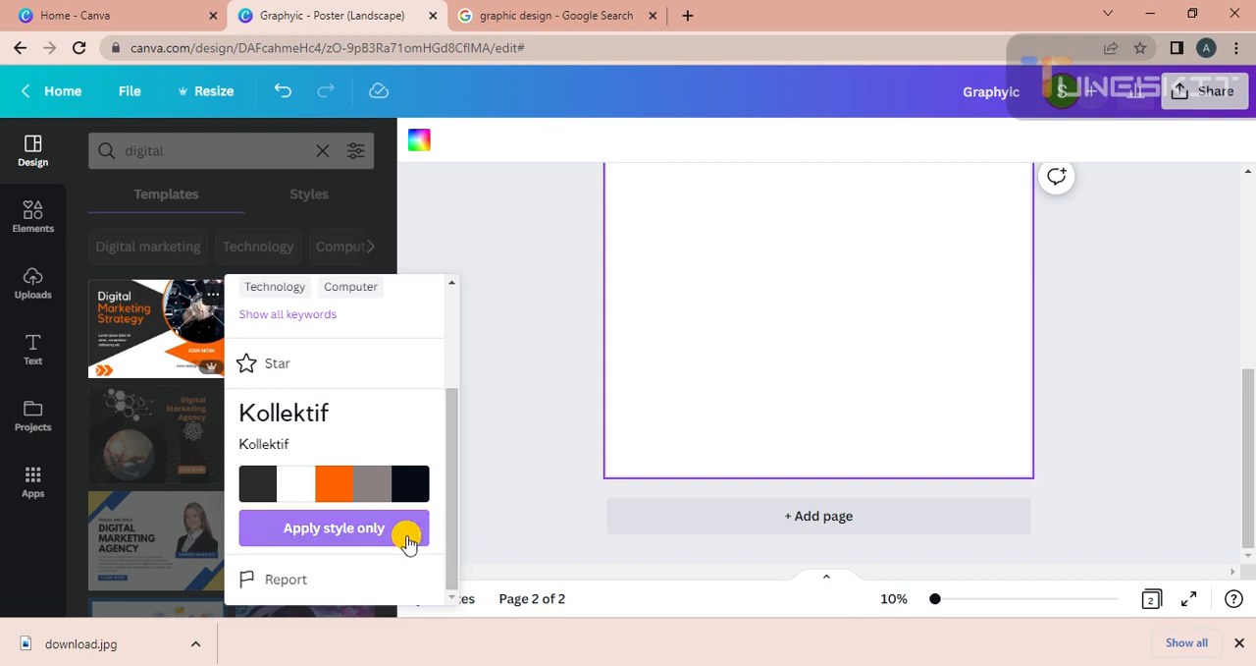
click(419, 530)
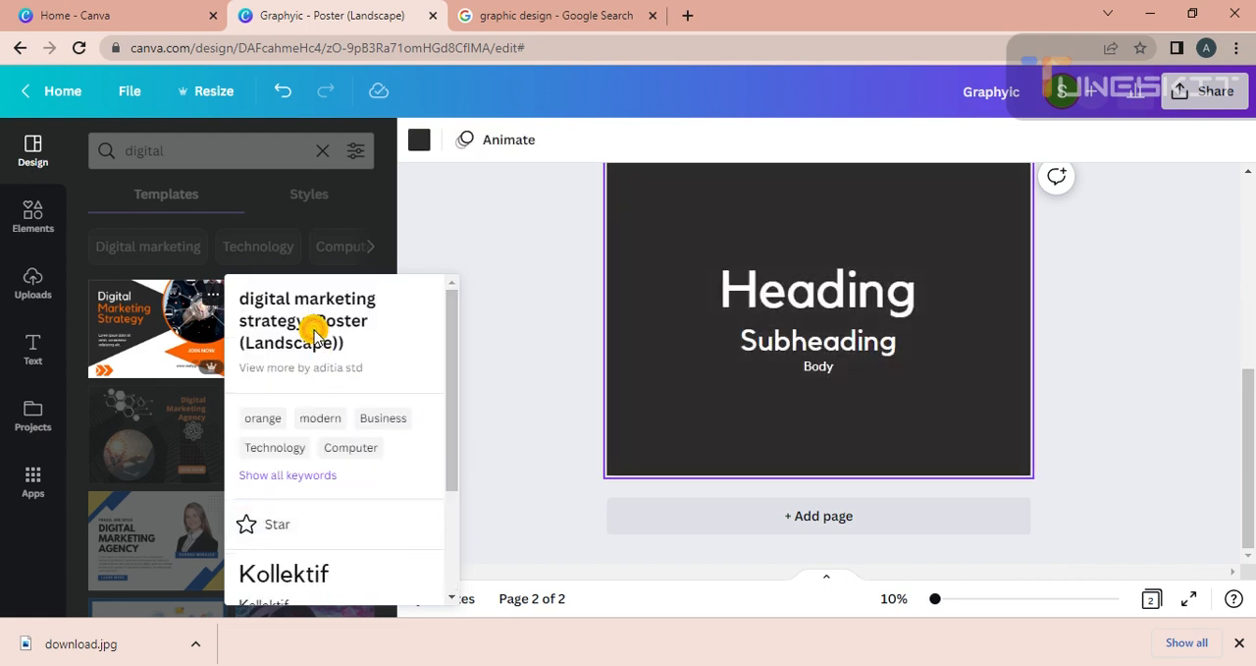
click(613, 199)
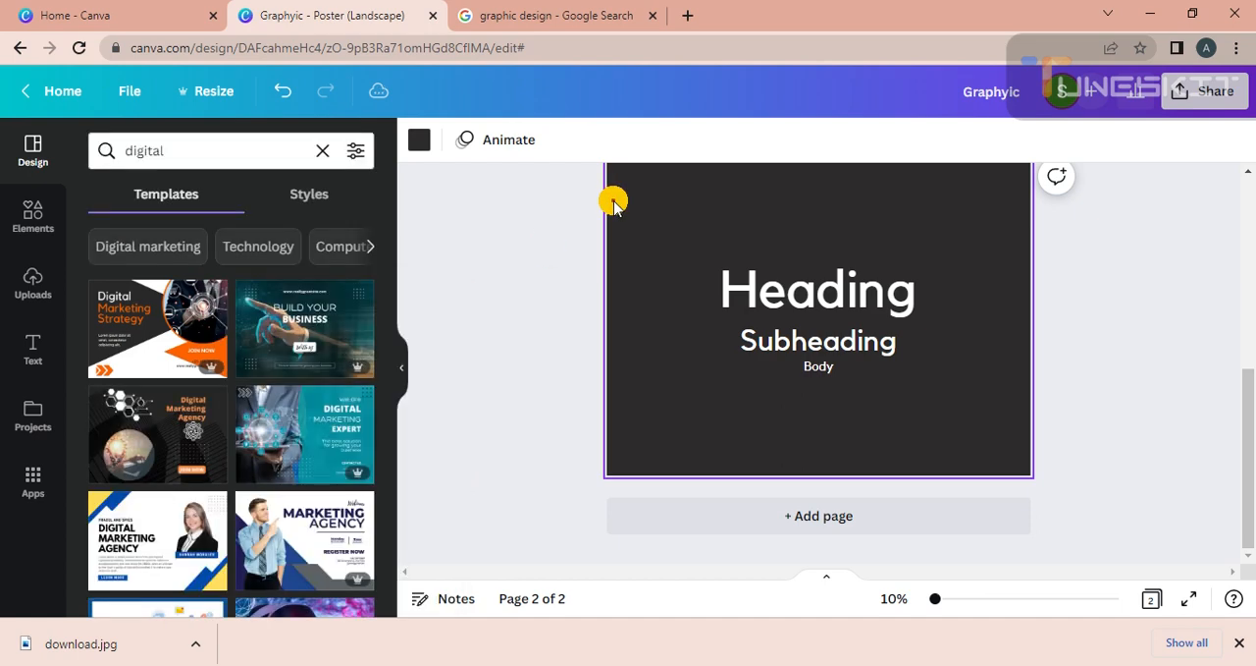
drag(1244, 513, 1245, 449)
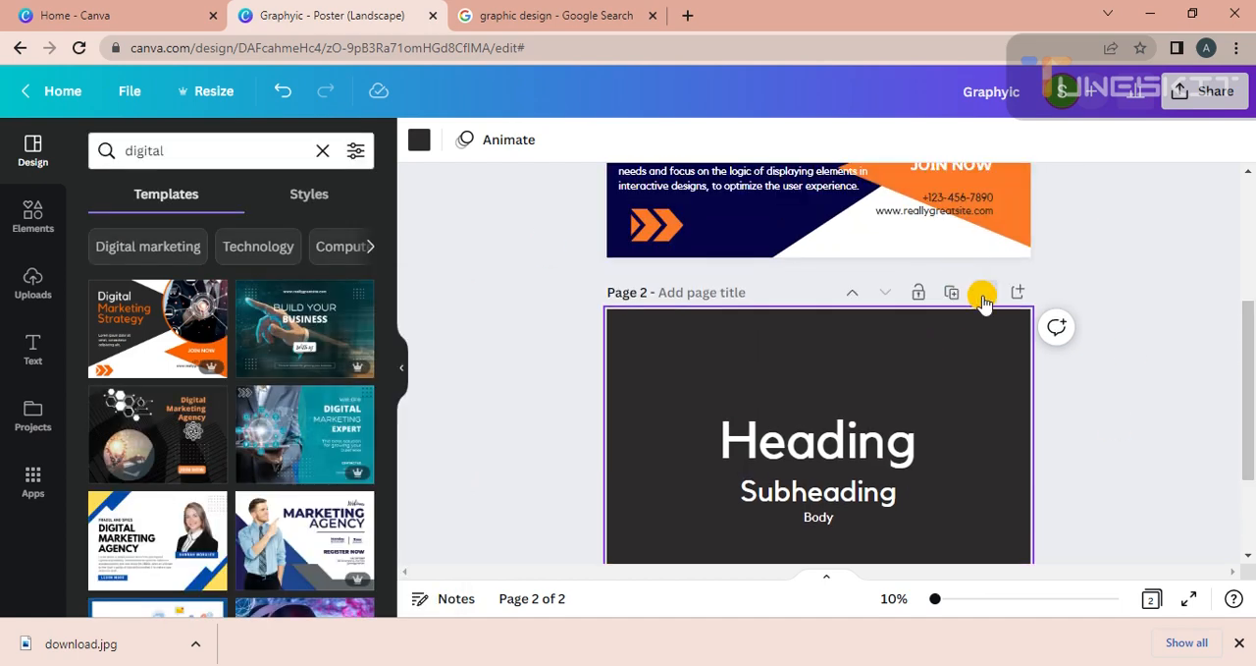
click(983, 294)
Add a blank second page and apply the Marketing Agency webinar template with the pointing man to it.
click(818, 515)
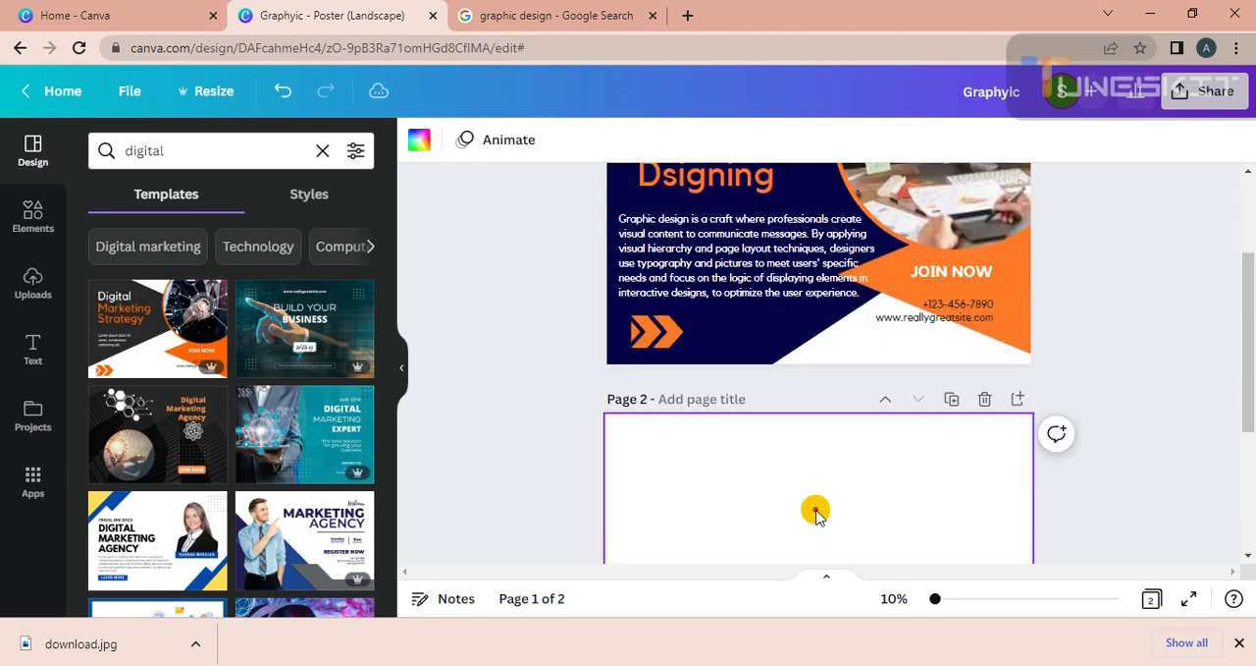
drag(388, 282, 389, 300)
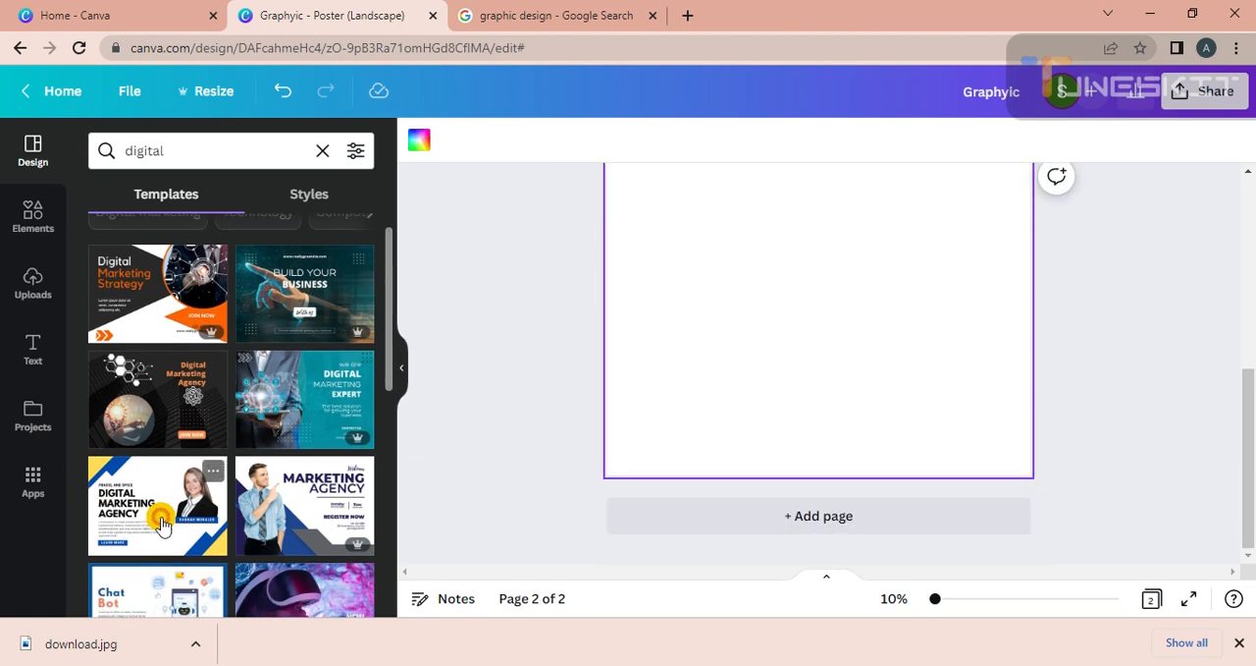
click(284, 517)
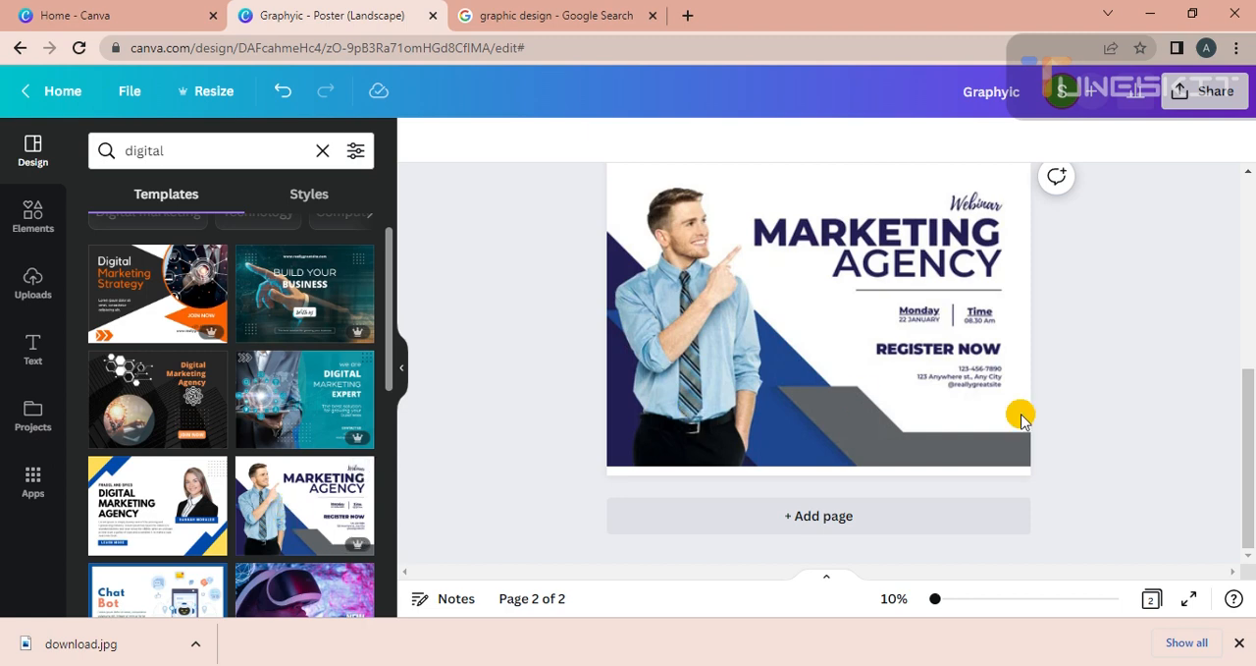
scroll(1252, 412, up, 2)
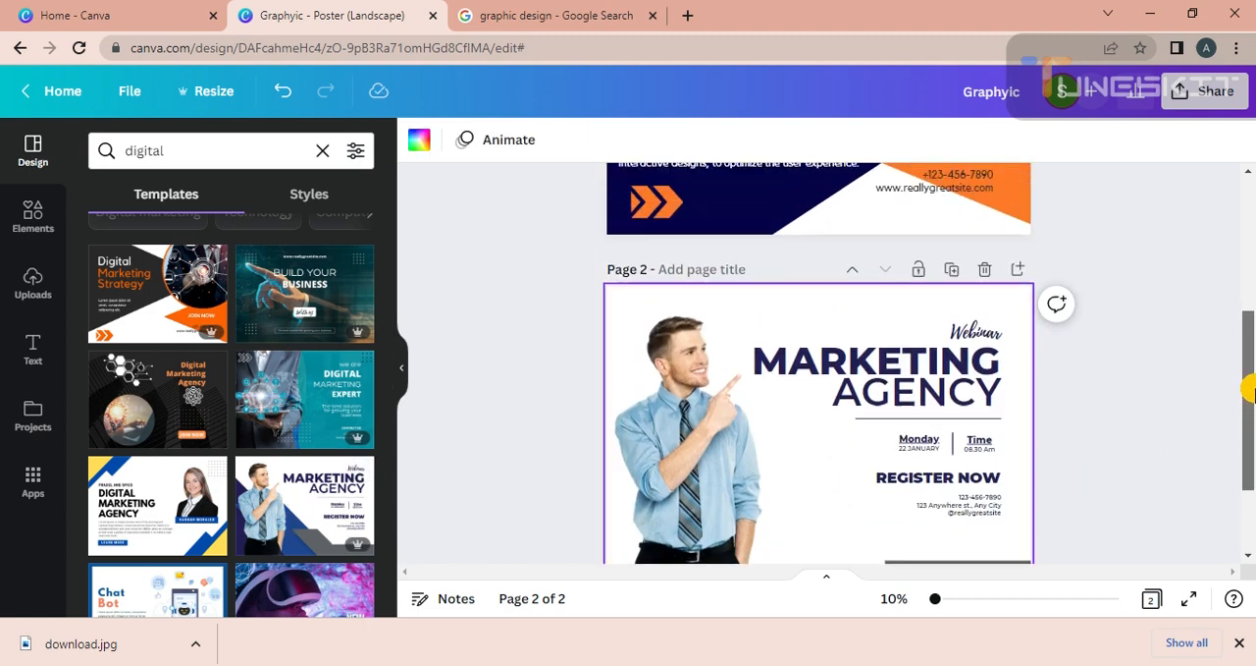
mouse_move(1252, 377)
mouse_down()
mouse_move(1250, 322)
mouse_move(1247, 394)
mouse_up()
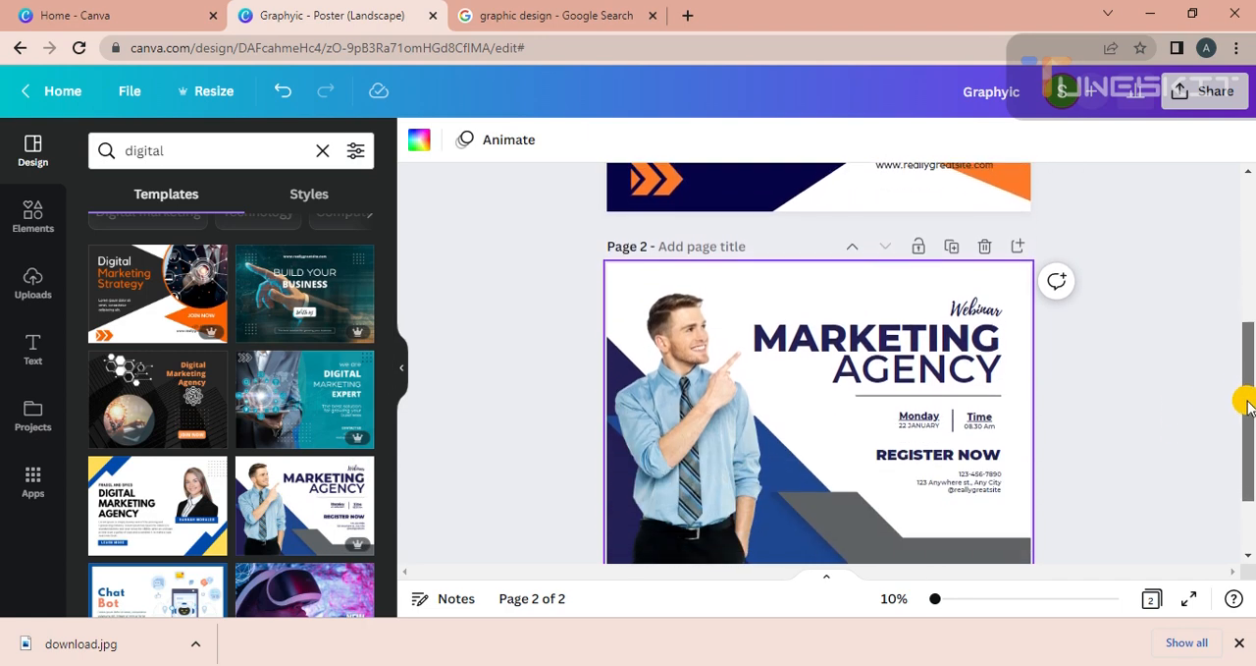
Move the pointing man's photo off page 2, up onto the first page.
click(671, 508)
click(622, 504)
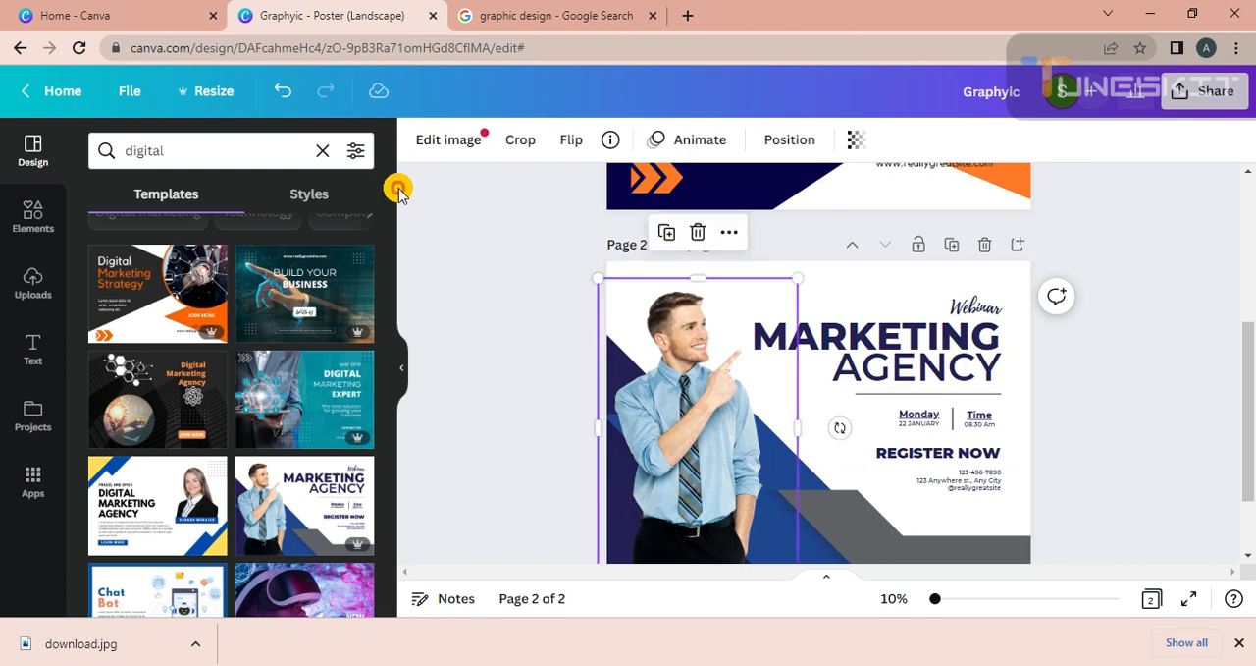
click(574, 461)
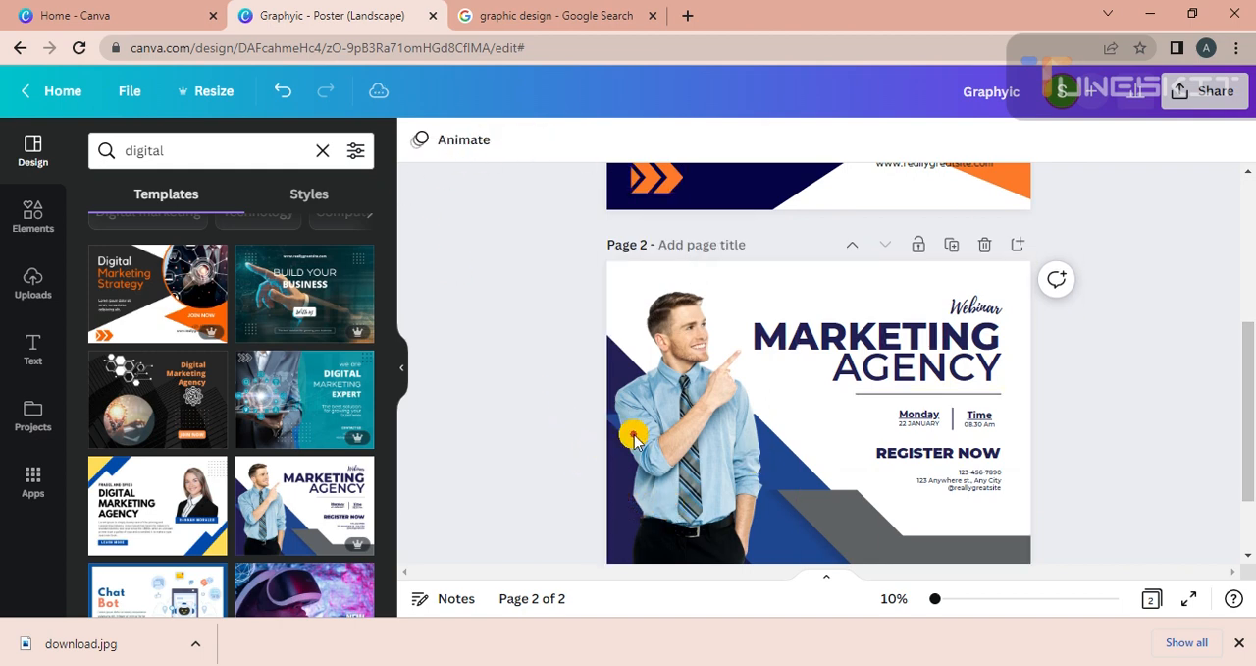
drag(1246, 373, 1249, 447)
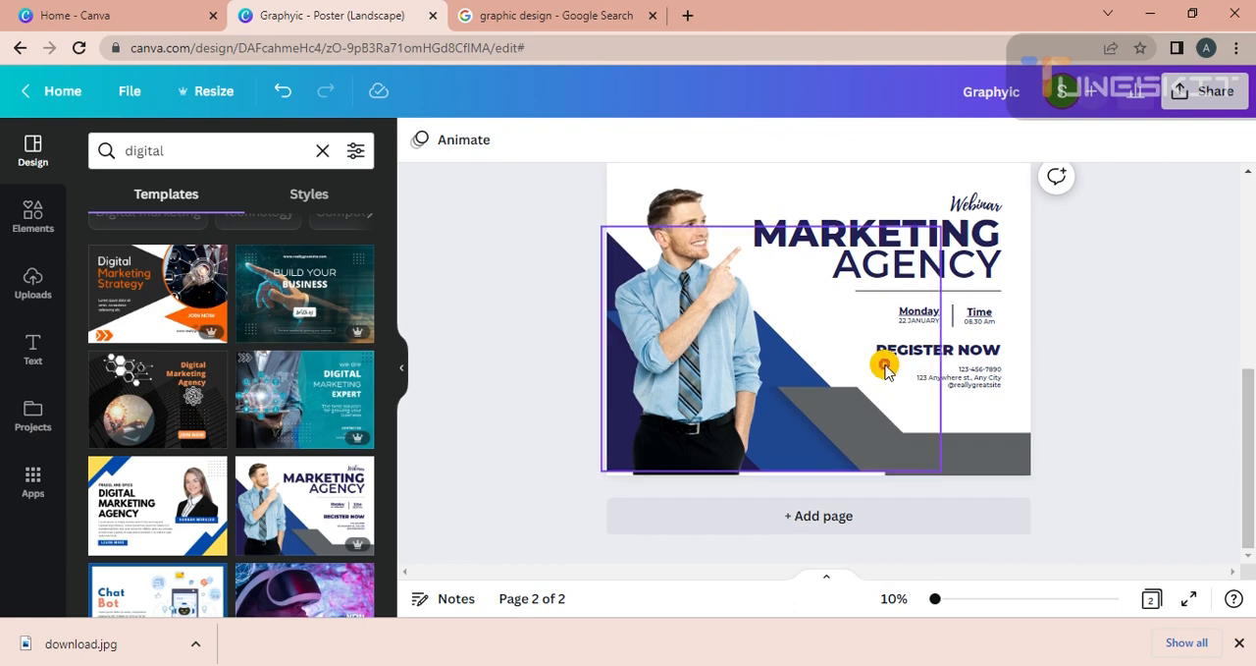
drag(724, 384, 886, 46)
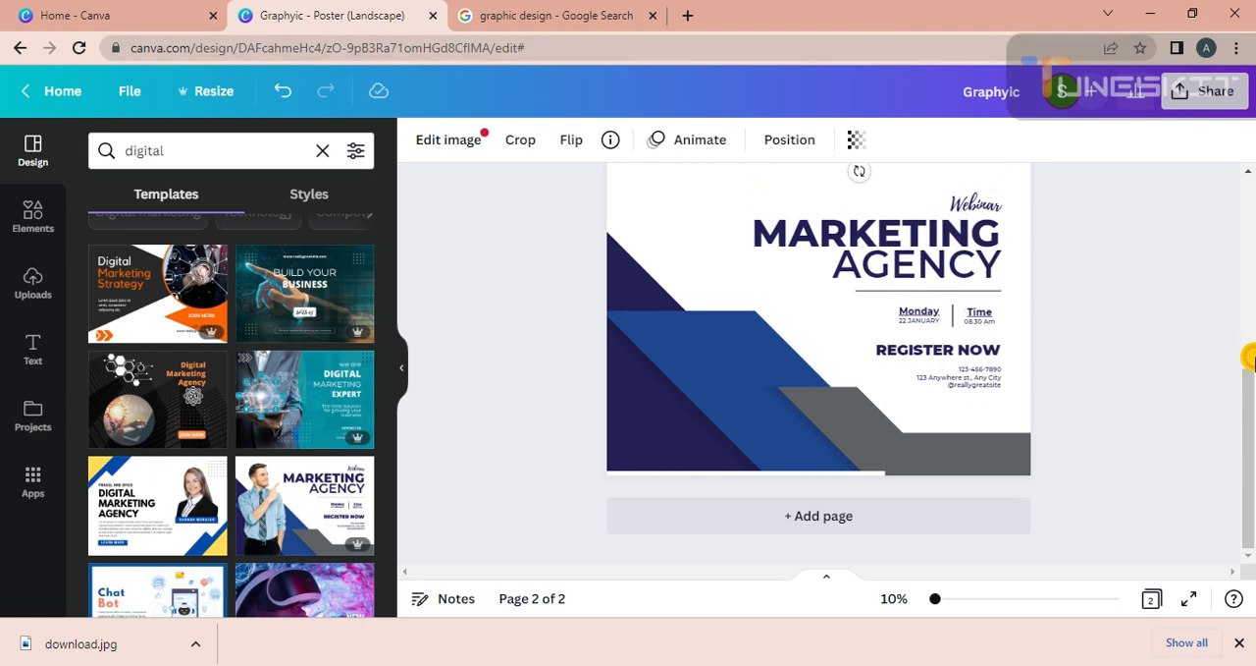
scroll(1249, 359, up, 3)
scroll(1247, 393, down, 2)
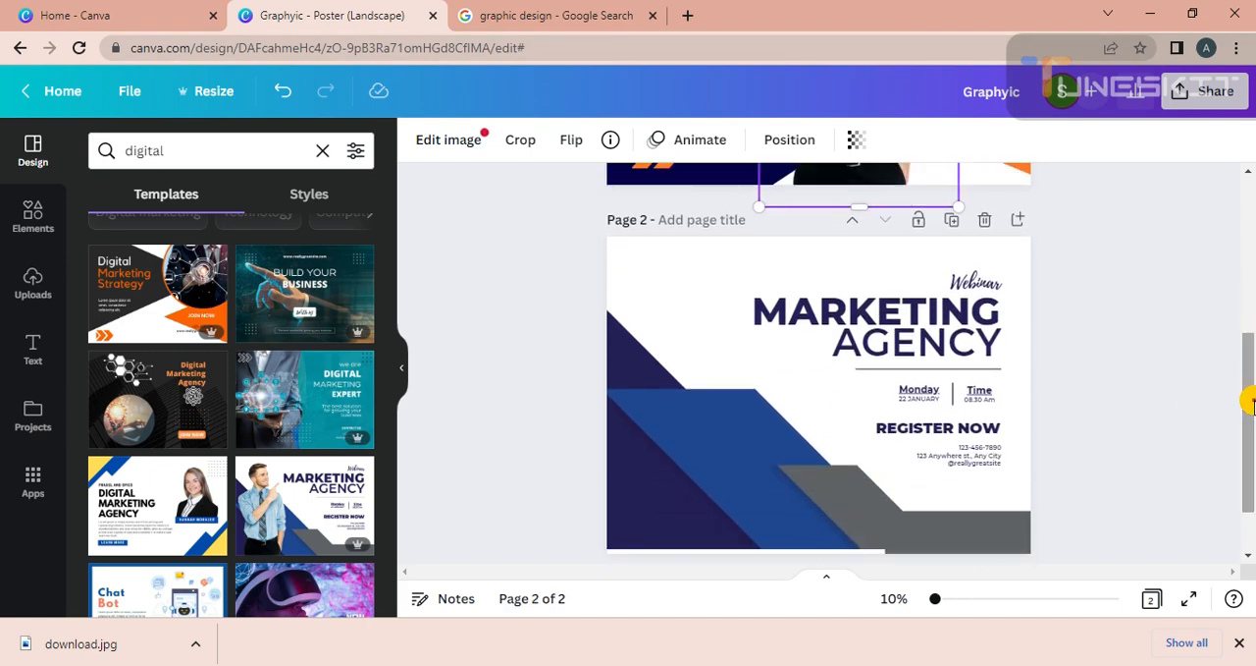
Recolour page 2's angular graphic: the triangles in document navy, the blue band in dark indigo, and the grey band in near-black.
click(632, 454)
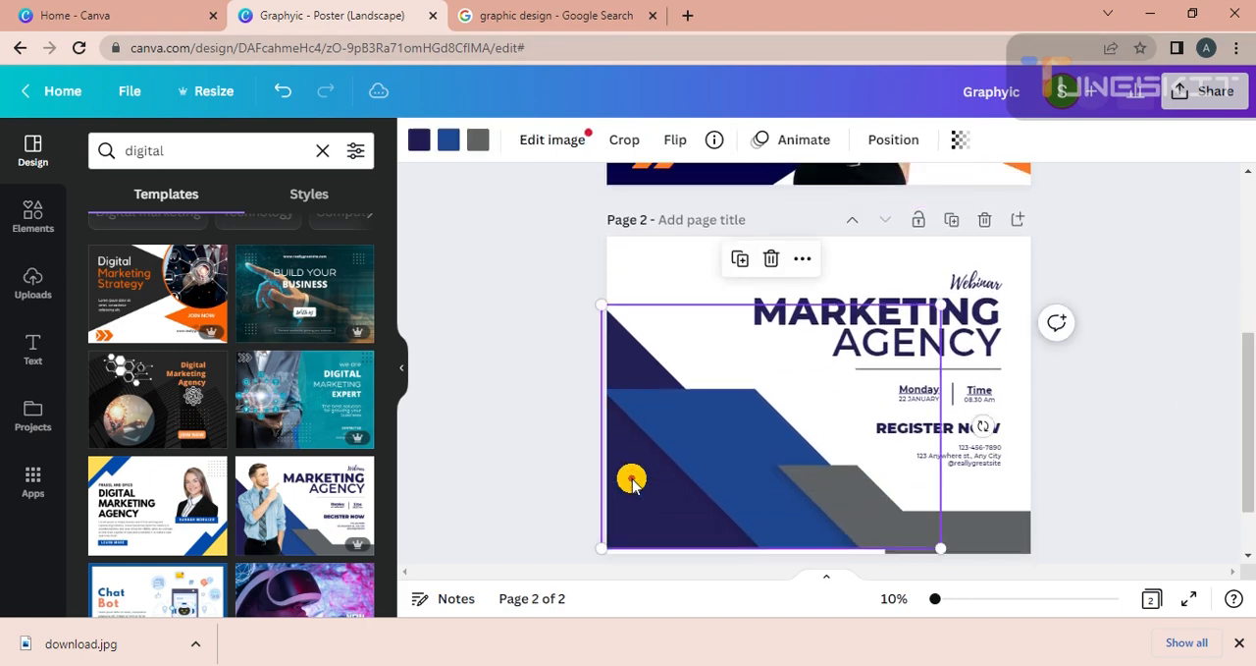
click(420, 144)
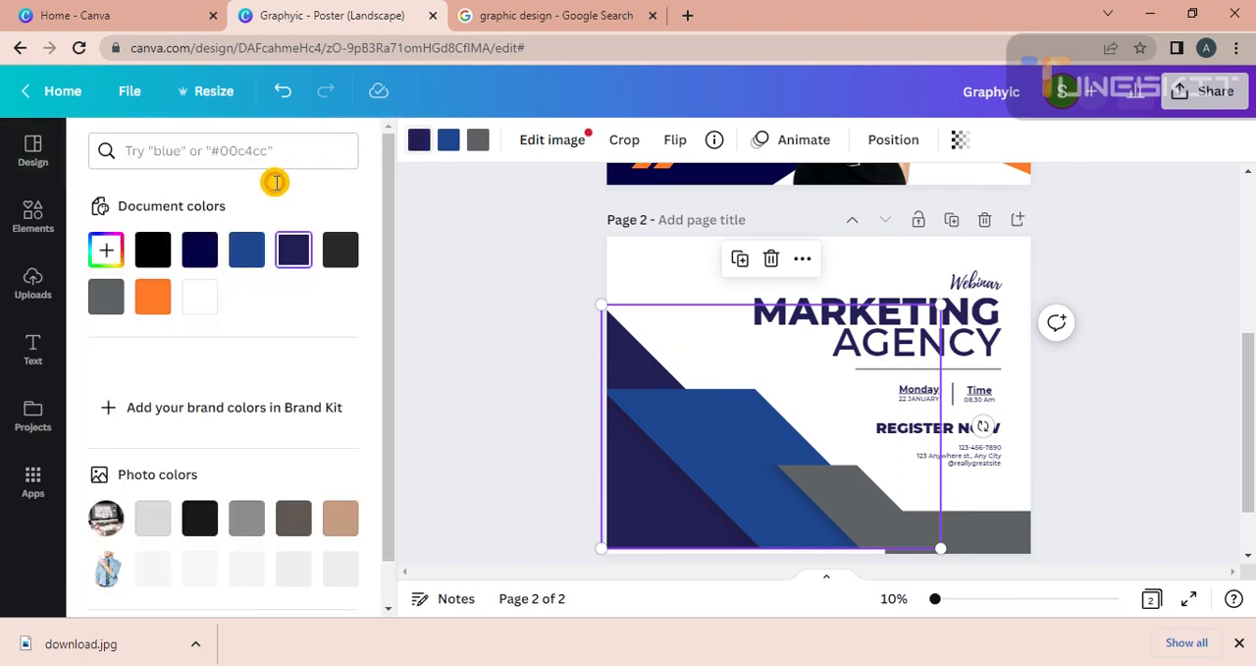
click(200, 251)
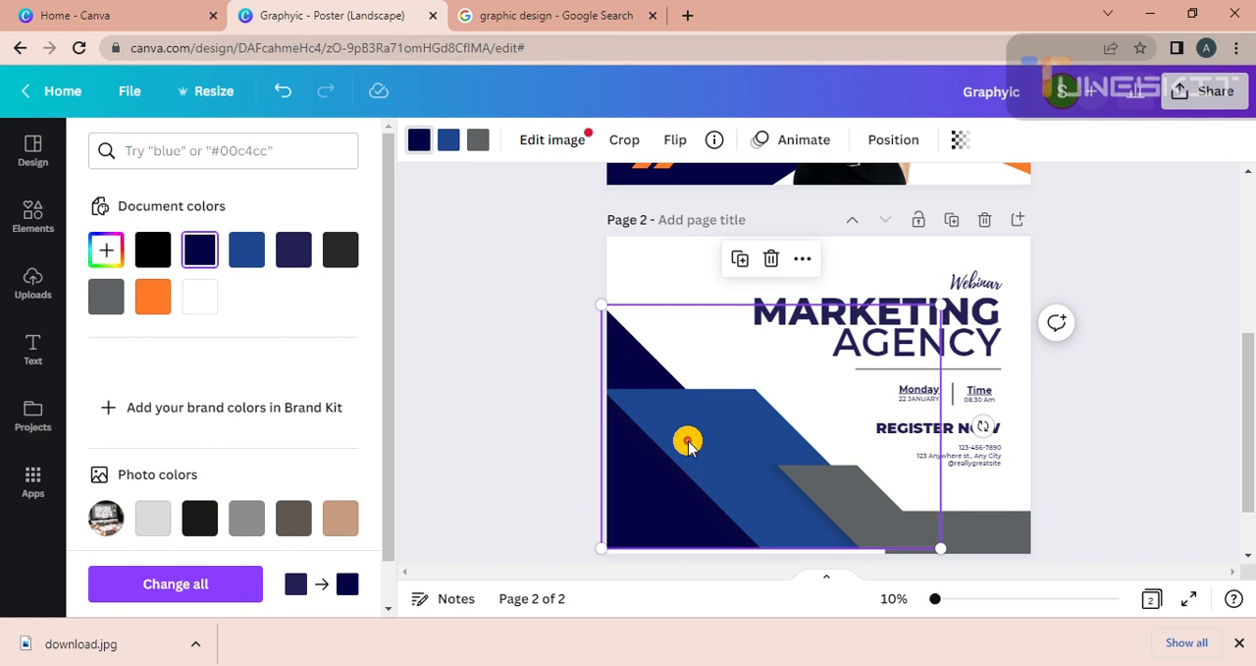
click(449, 140)
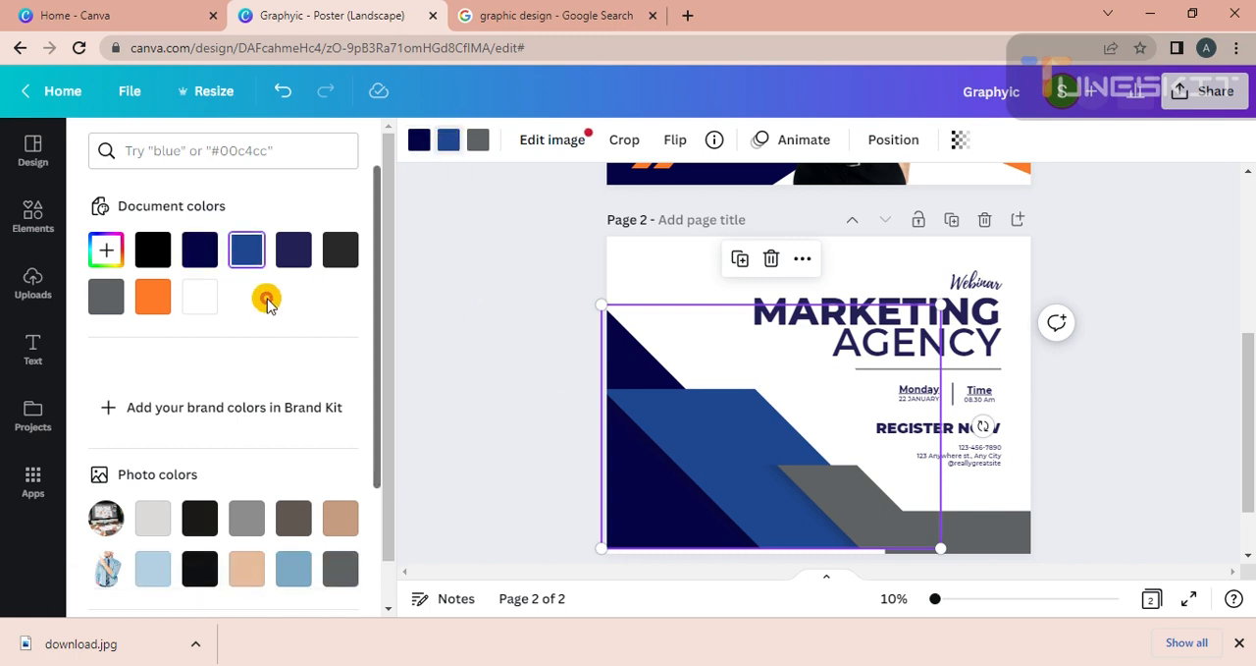
click(292, 252)
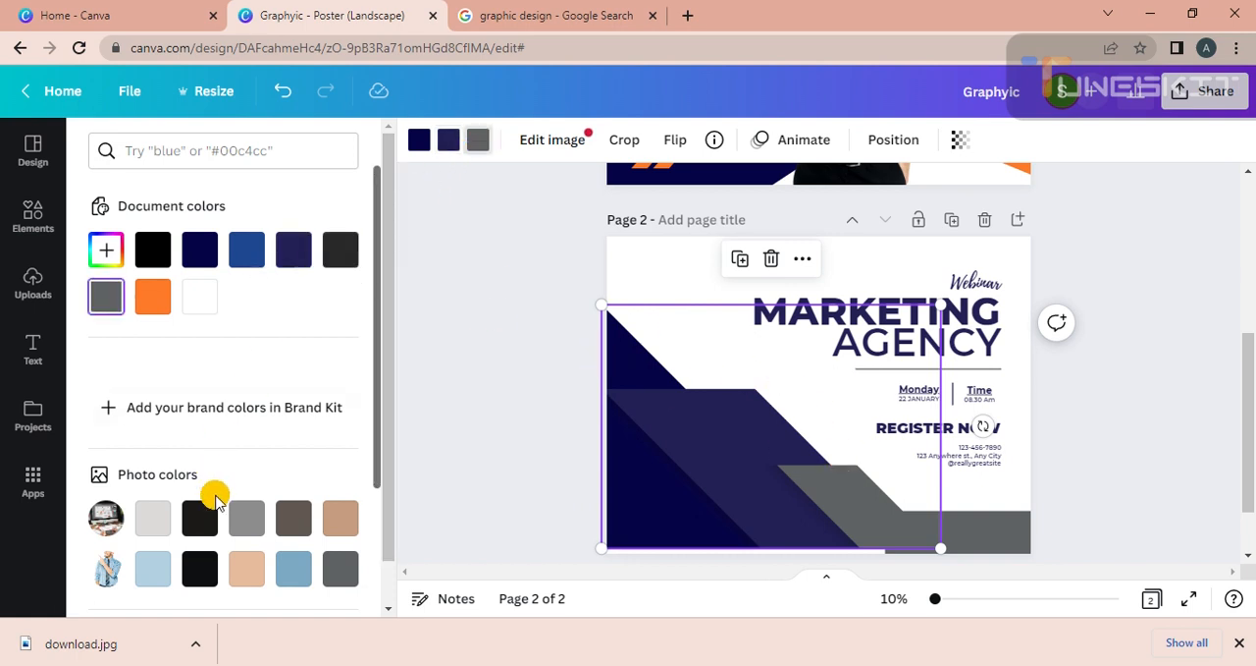
click(200, 520)
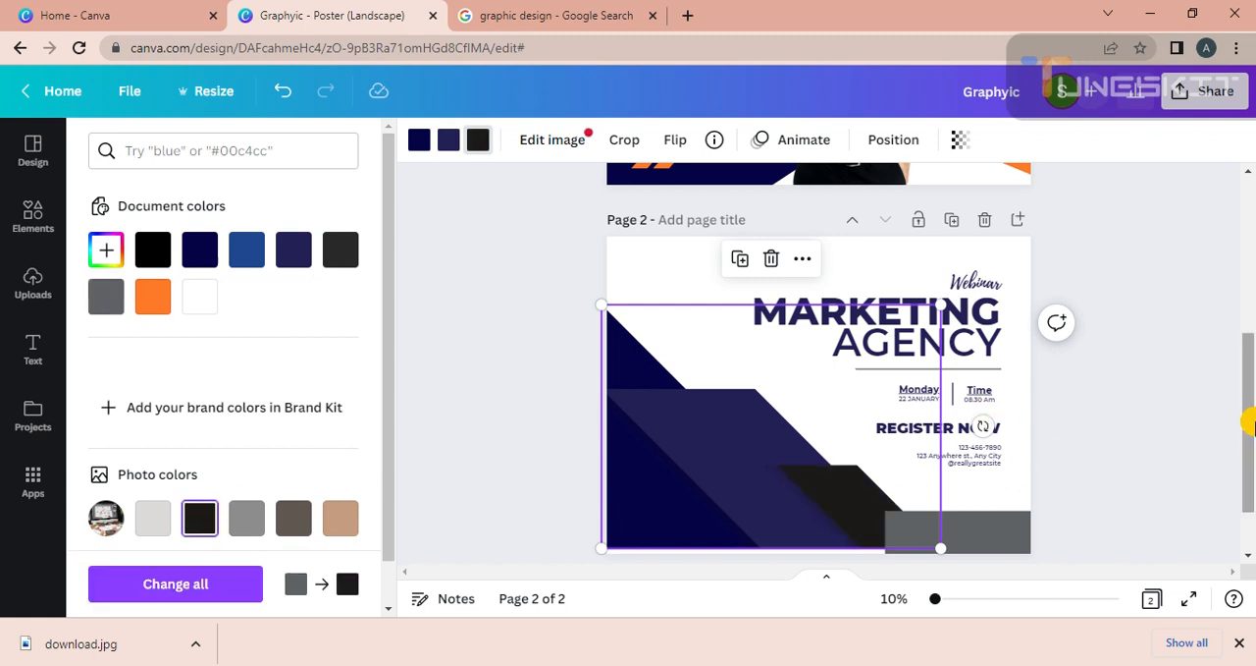
Shift the recoloured angular graphic slightly down so it meets page 2's lower edge.
scroll(1248, 420, down, 2)
click(929, 458)
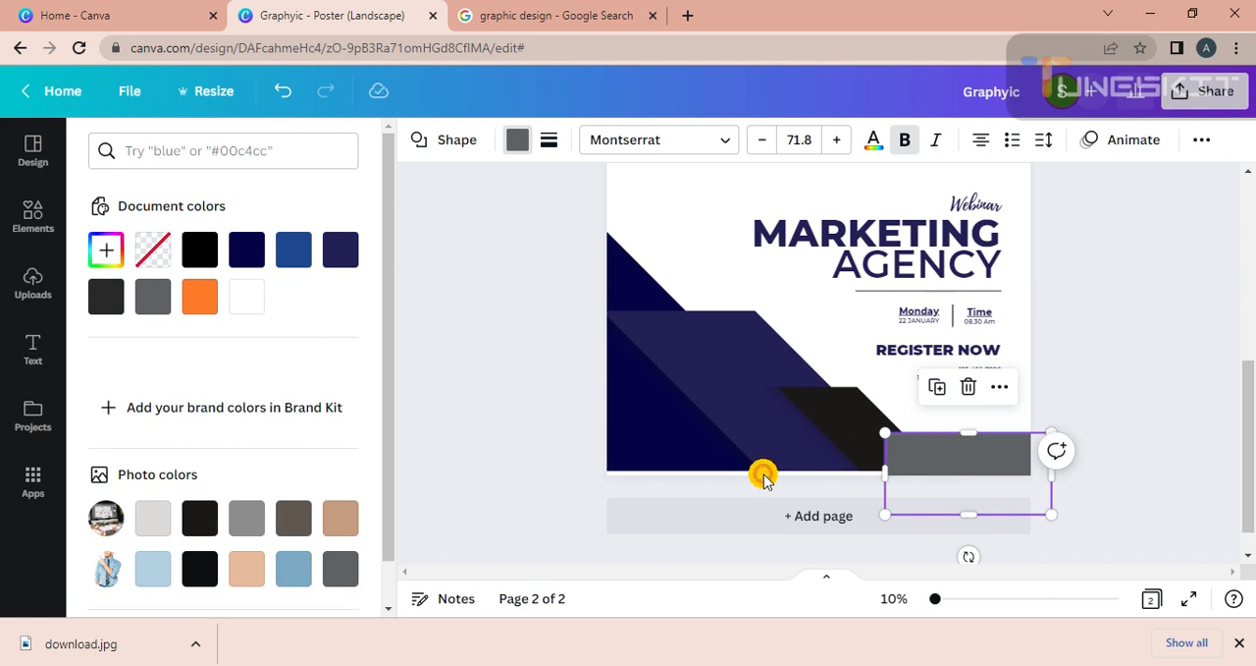
click(657, 430)
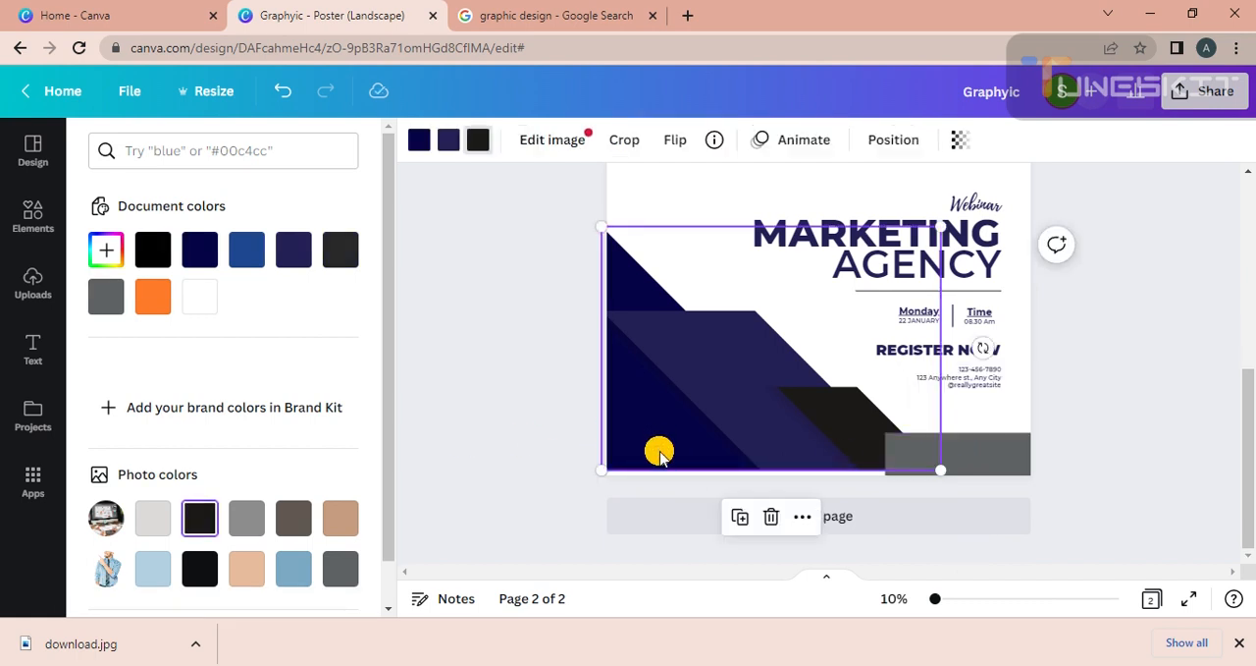
drag(660, 453, 793, 467)
key(ctrl+z)
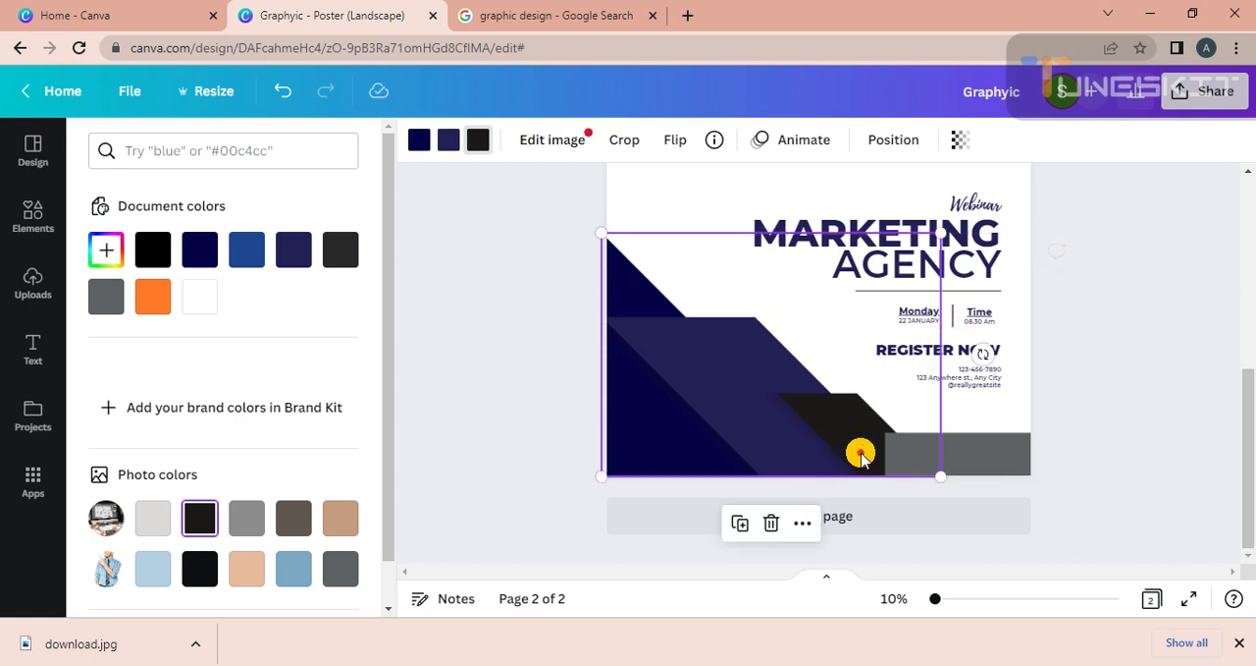
Try moving the angular graphic up and toward the outside of page 2, and undo that move.
click(989, 447)
click(678, 266)
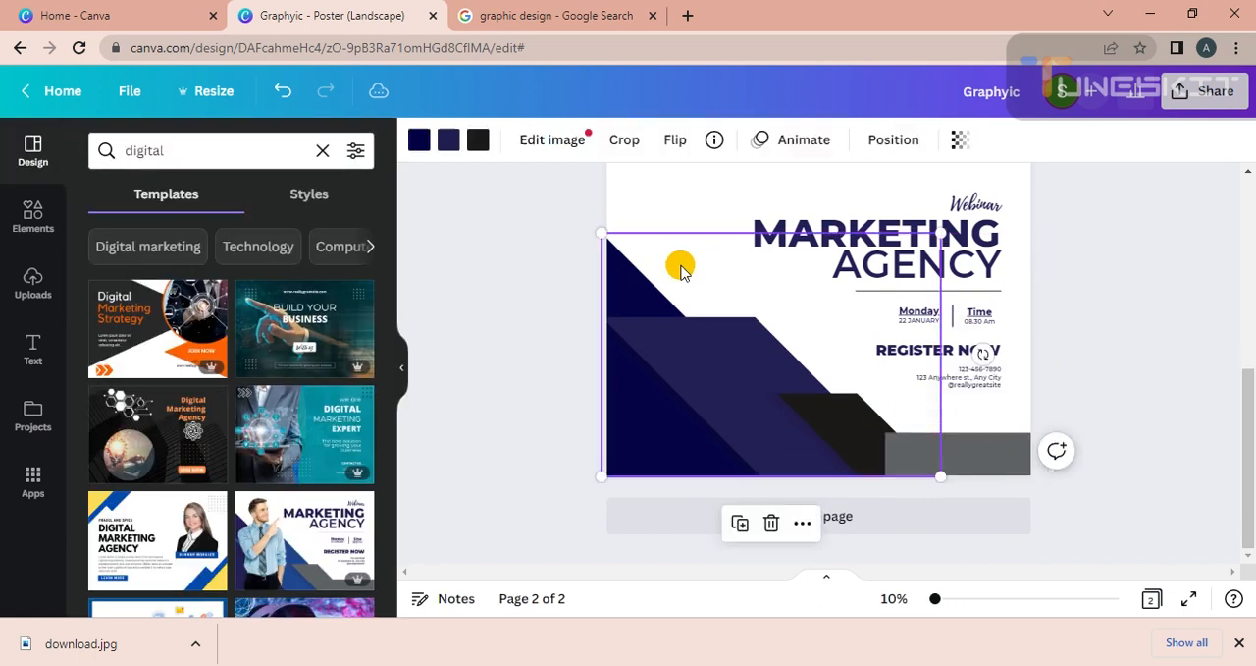
drag(631, 311, 503, 175)
key(ctrl+z)
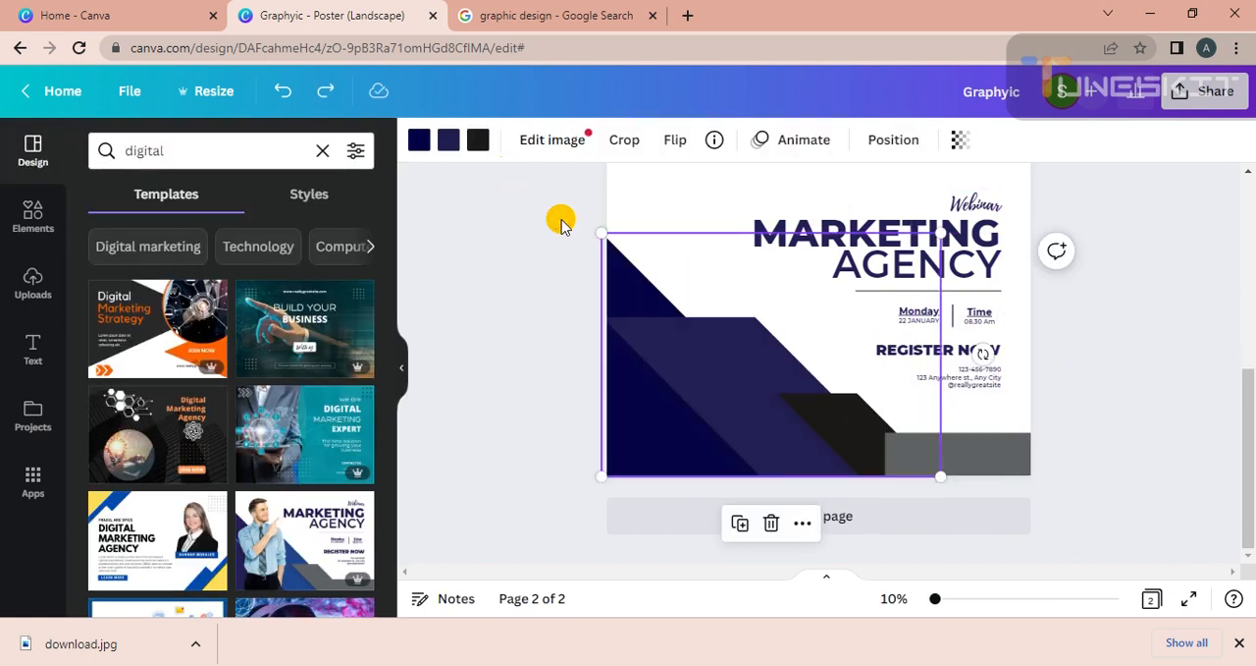
Try navy and grey on the rectangle in page 2's lower right corner, and set it to the dark charcoal document colour.
click(1136, 416)
click(977, 443)
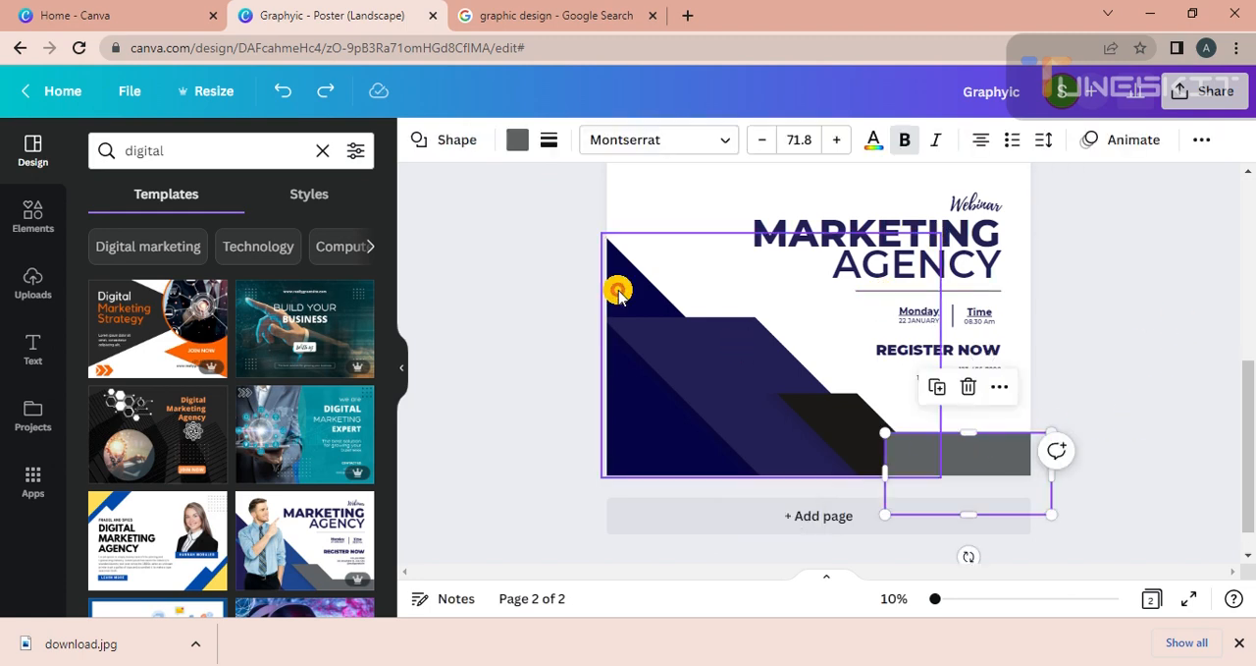
click(516, 143)
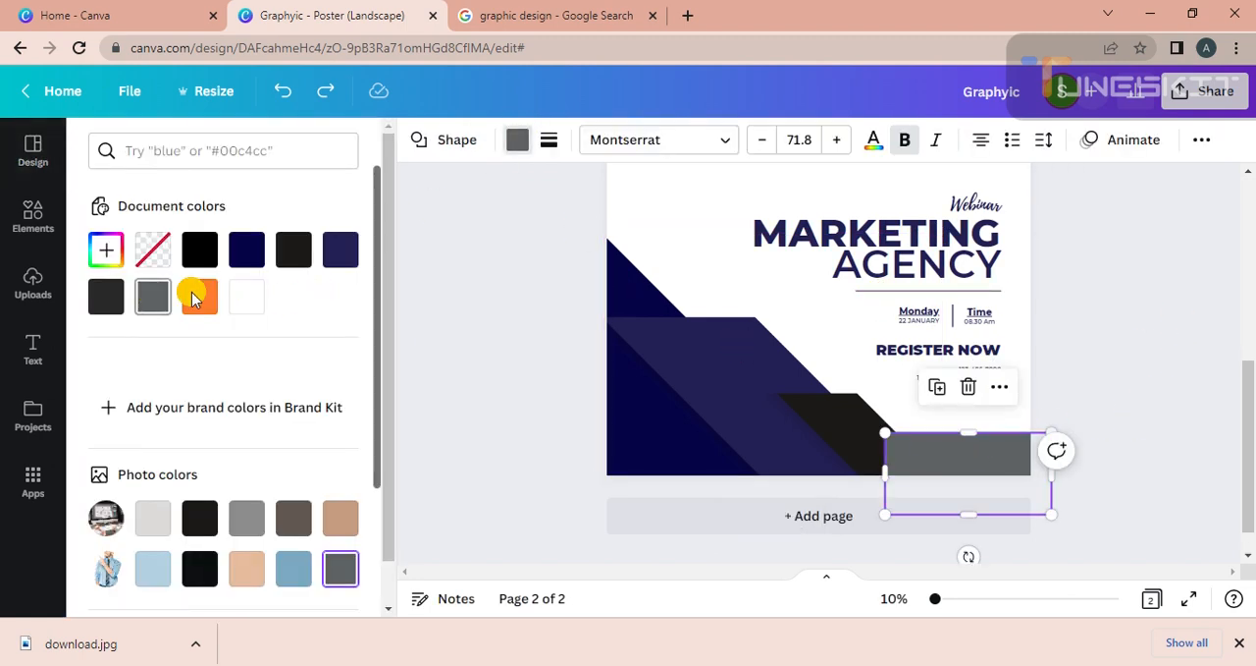
click(245, 259)
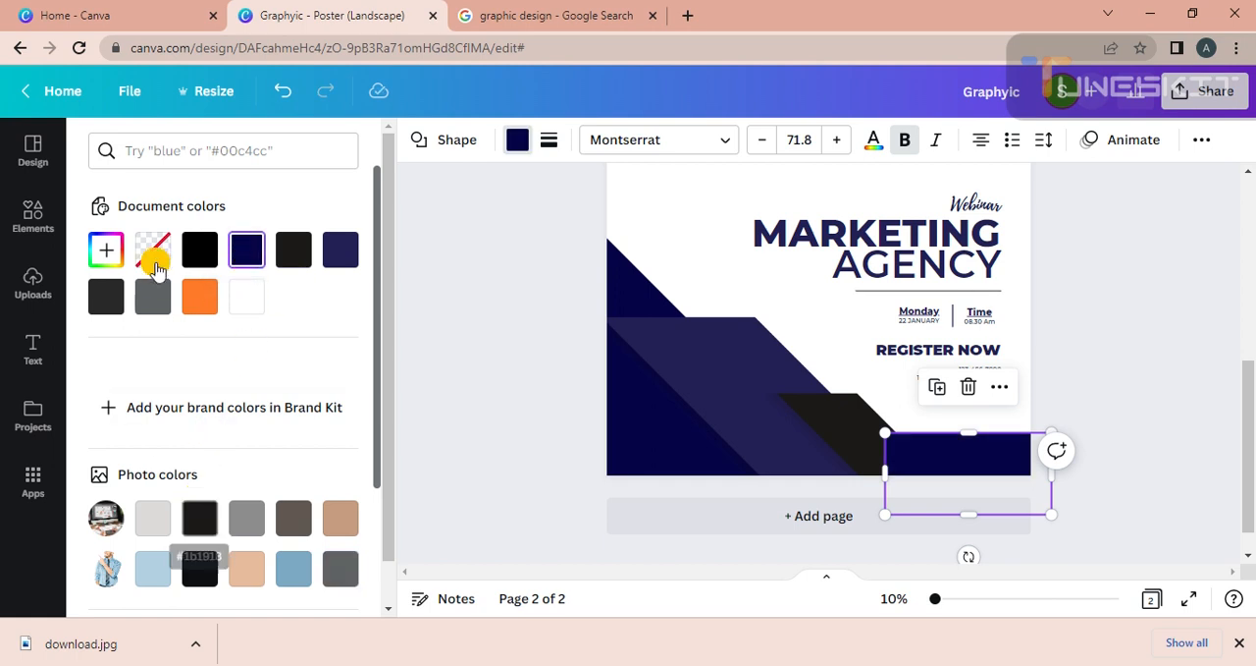
click(152, 296)
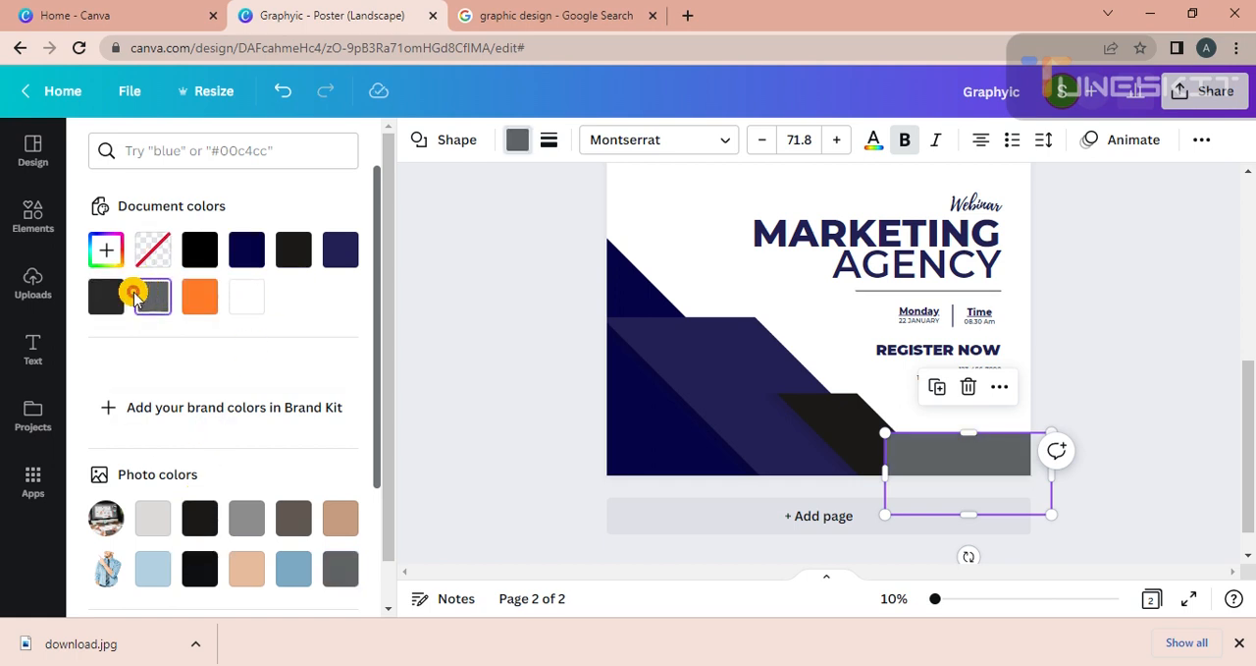
click(105, 296)
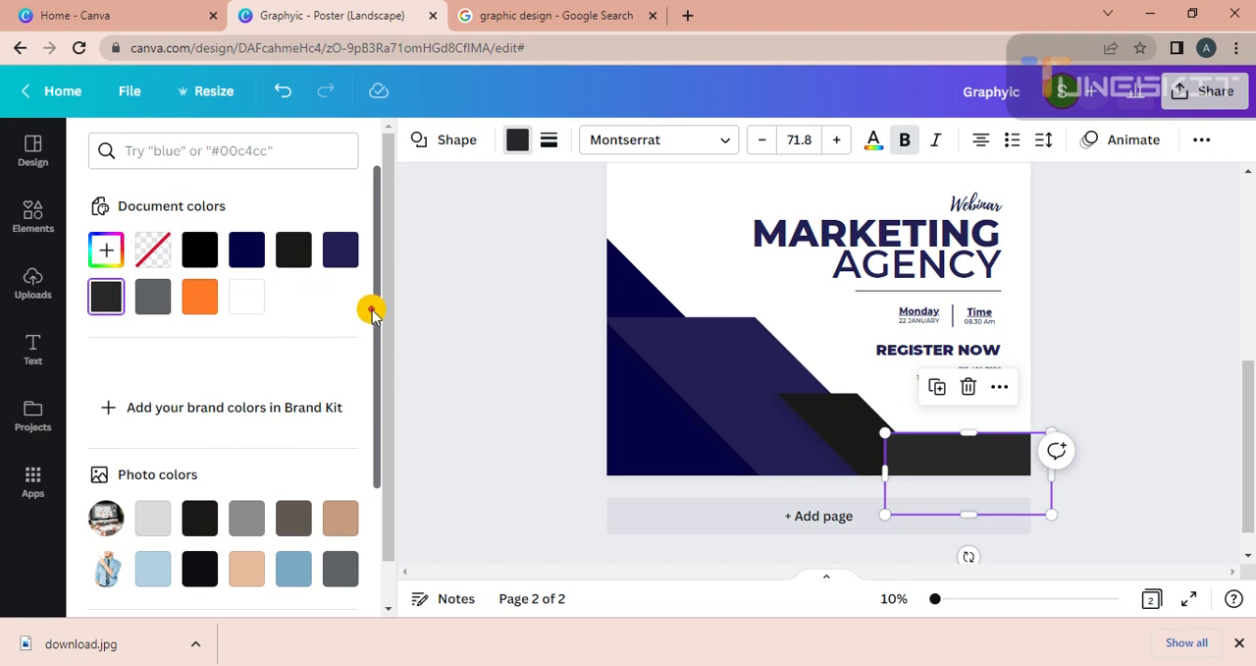
click(447, 337)
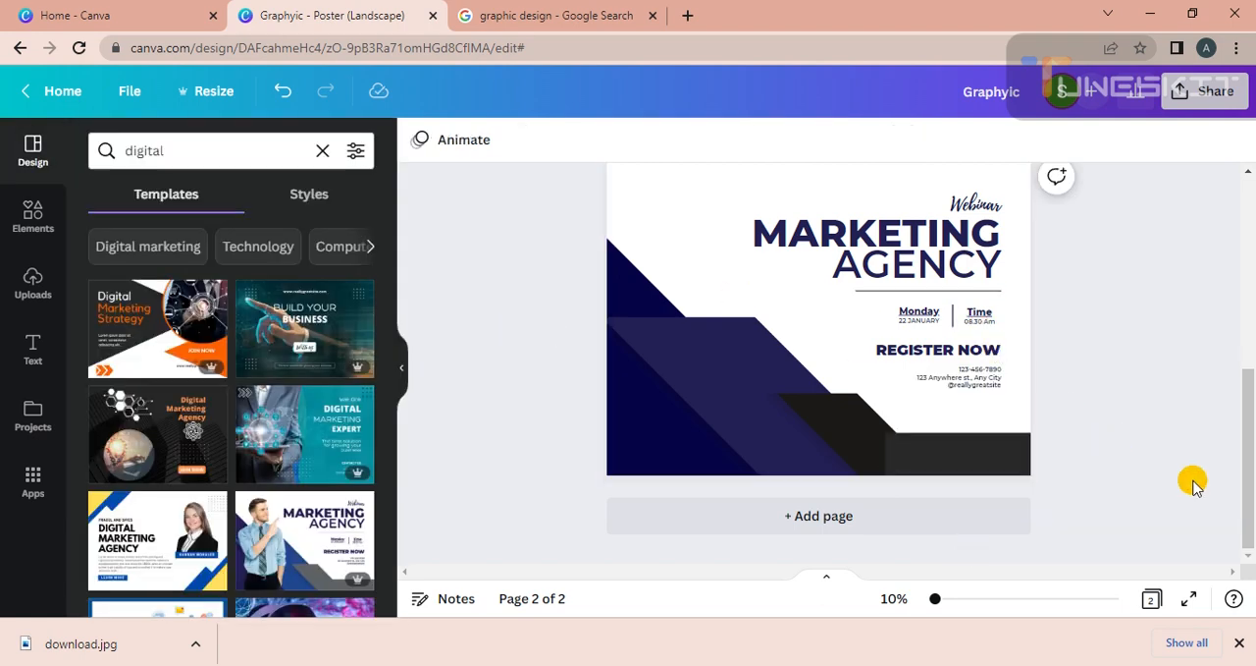
Copy the white graphic design description paragraph from page 1.
drag(1246, 448, 1240, 284)
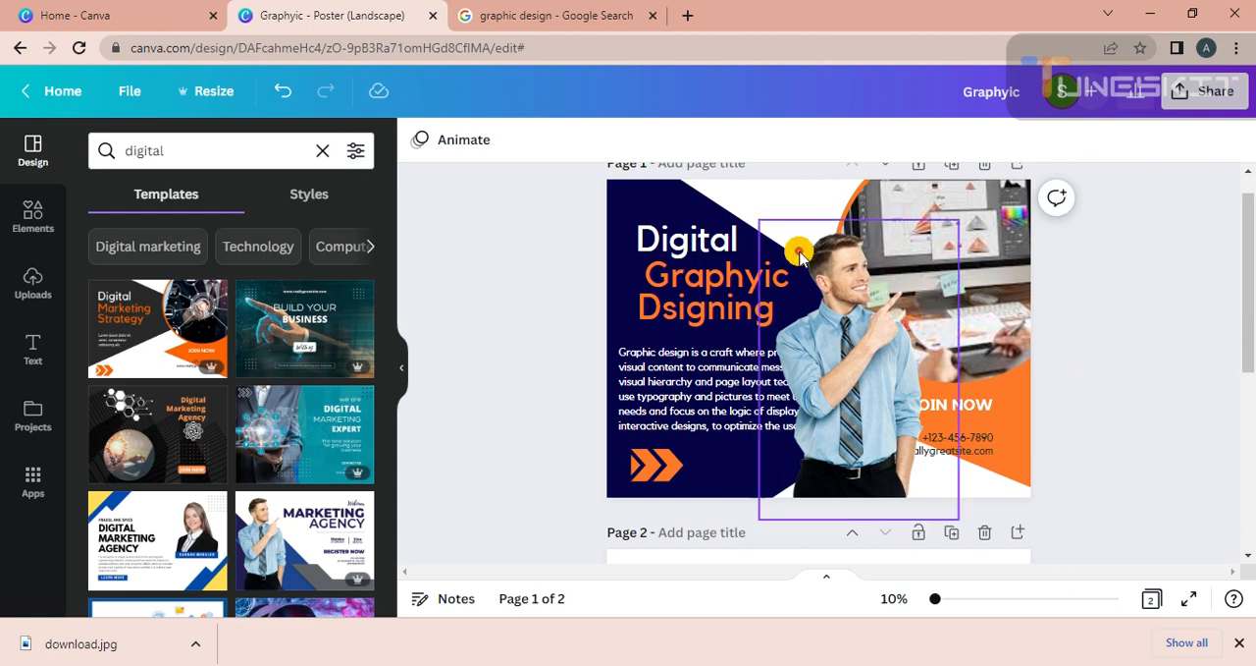
right_click(668, 362)
click(746, 225)
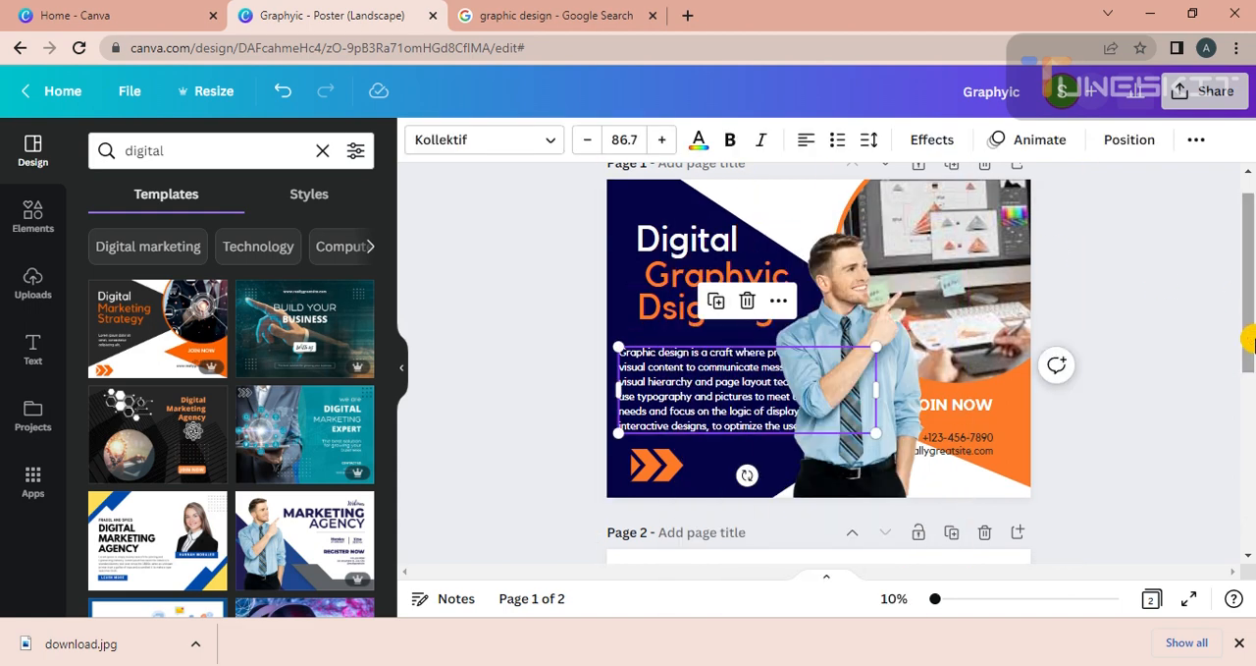
Remove the "REGISTER NOW" heading and the phone, address and website lines from page 2.
drag(1247, 354, 1249, 472)
drag(995, 480, 1222, 416)
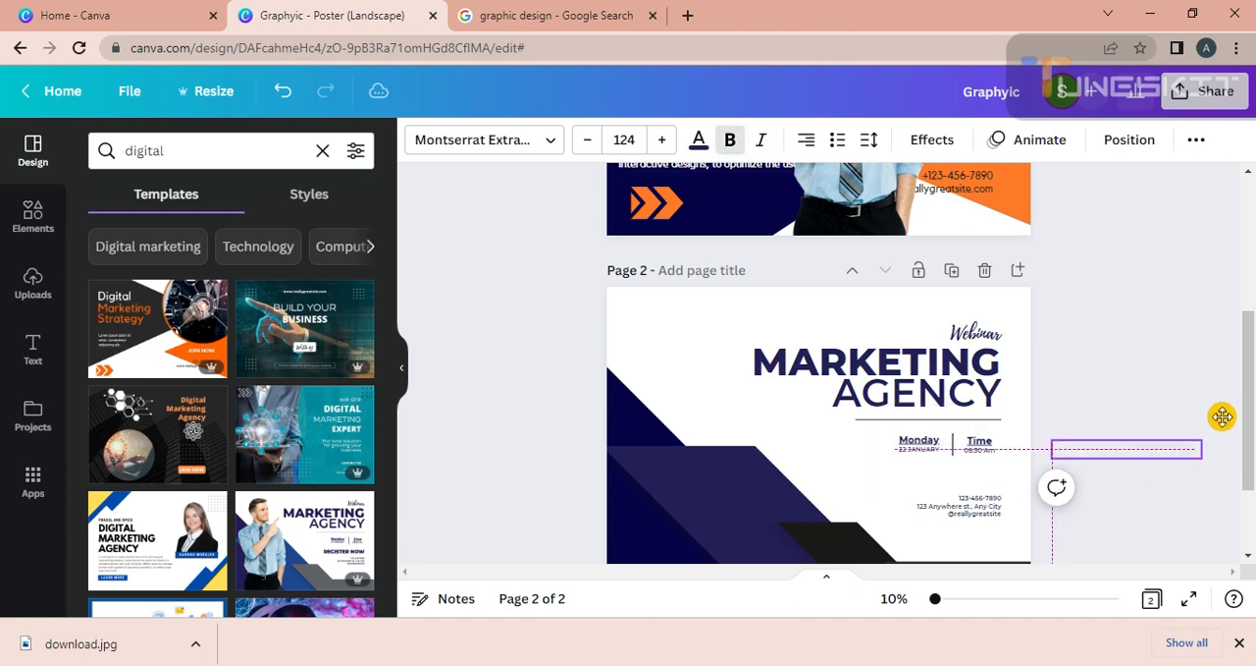
click(1077, 522)
drag(987, 506, 1228, 399)
click(1034, 533)
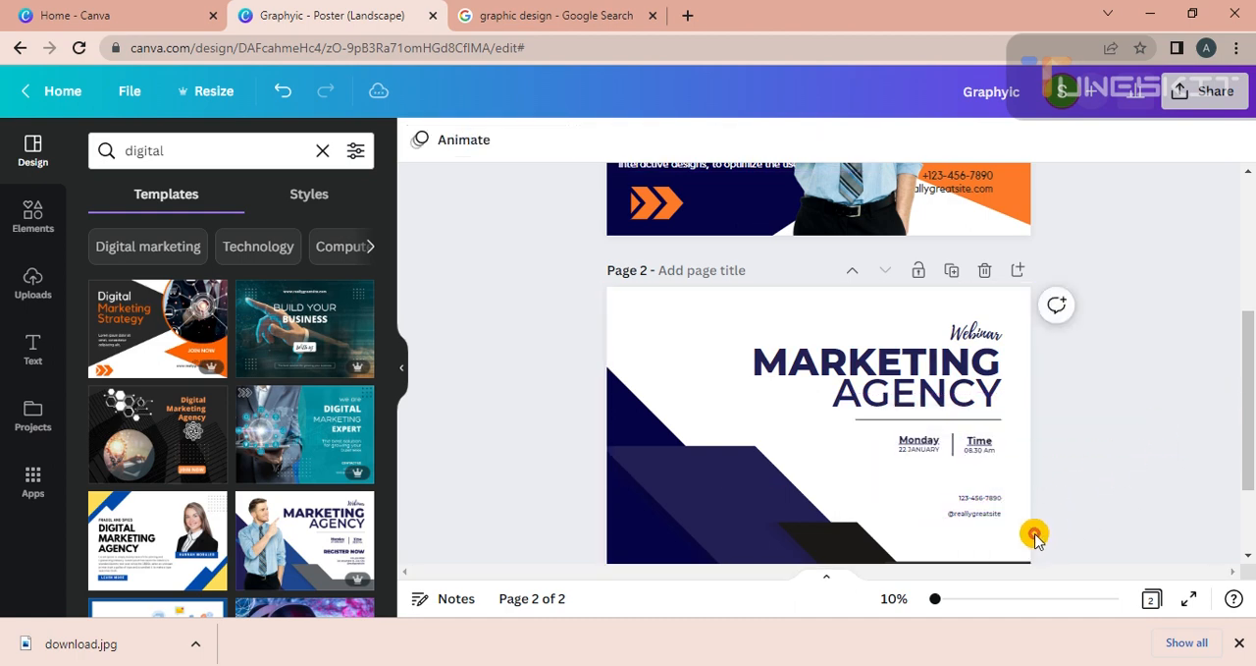
drag(988, 513, 1227, 428)
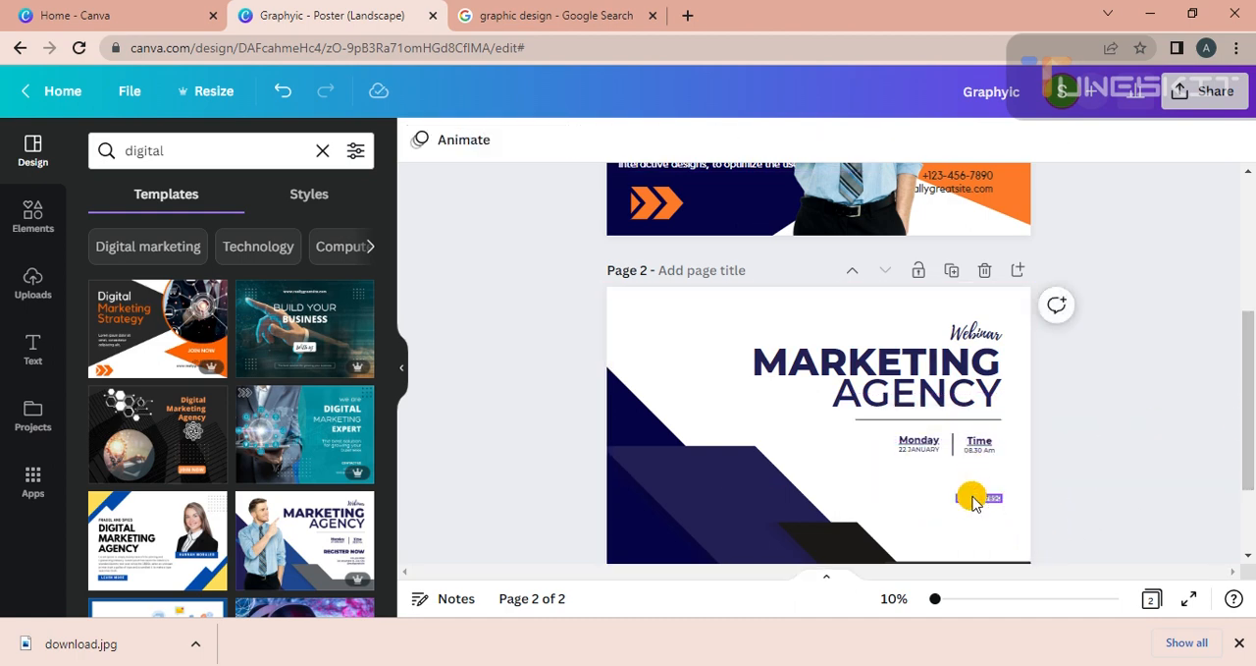
drag(974, 497, 1178, 402)
Remove the Monday date and Time texts from page 2.
drag(918, 452, 1251, 284)
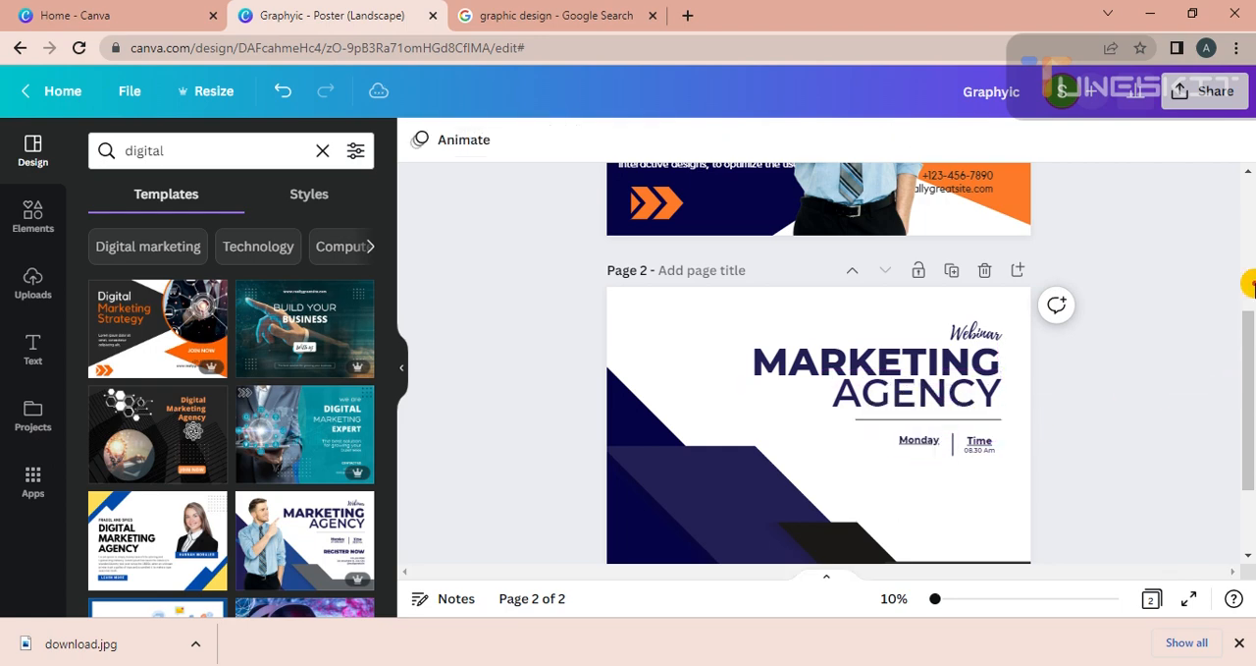
drag(922, 446, 1178, 423)
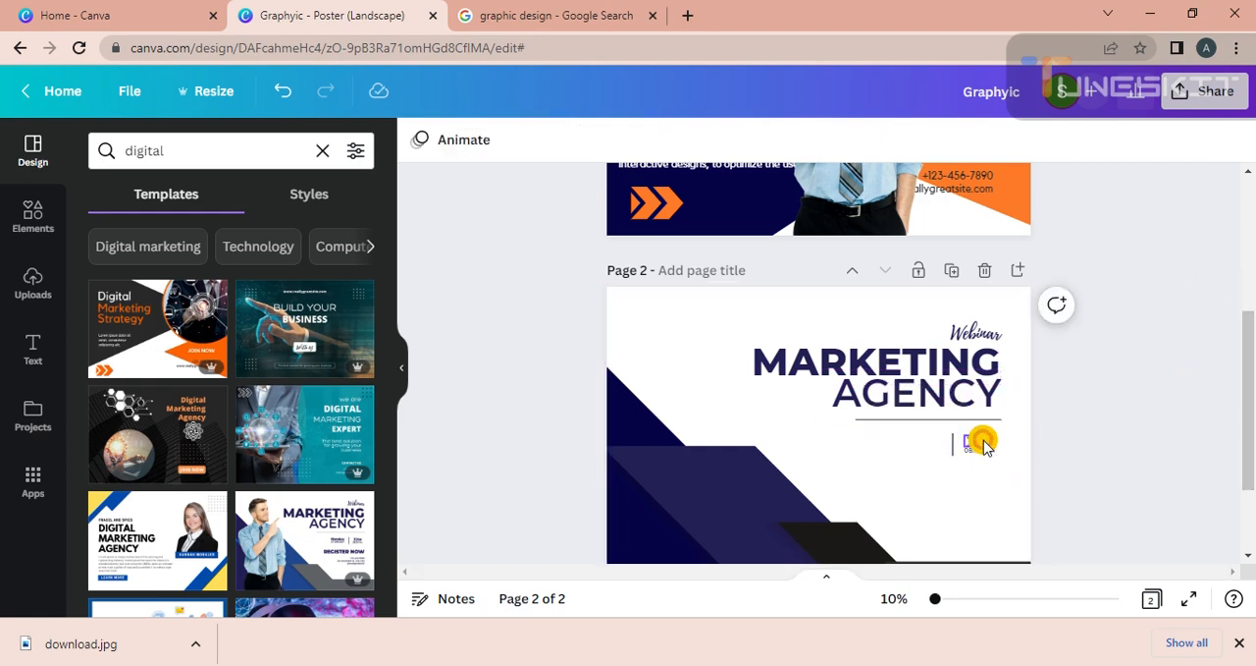
drag(983, 441, 1251, 379)
drag(986, 451, 1065, 464)
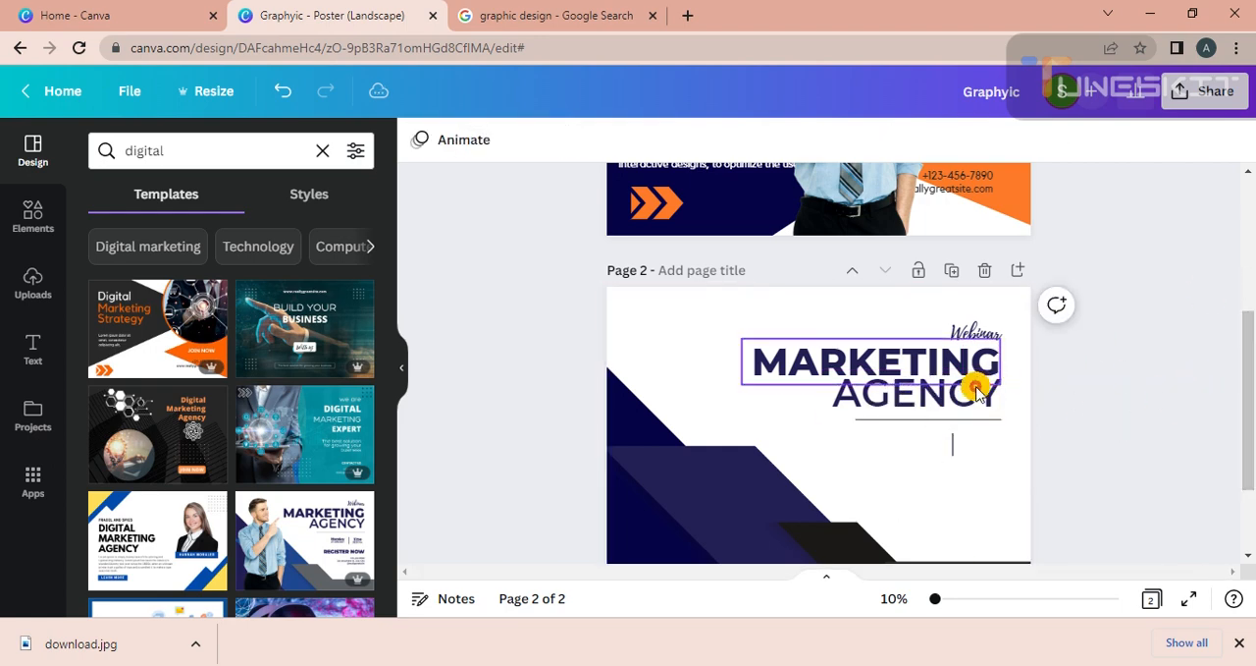
Delete the horizontal rule and the short vertical divider line from page 2.
drag(987, 422, 1250, 294)
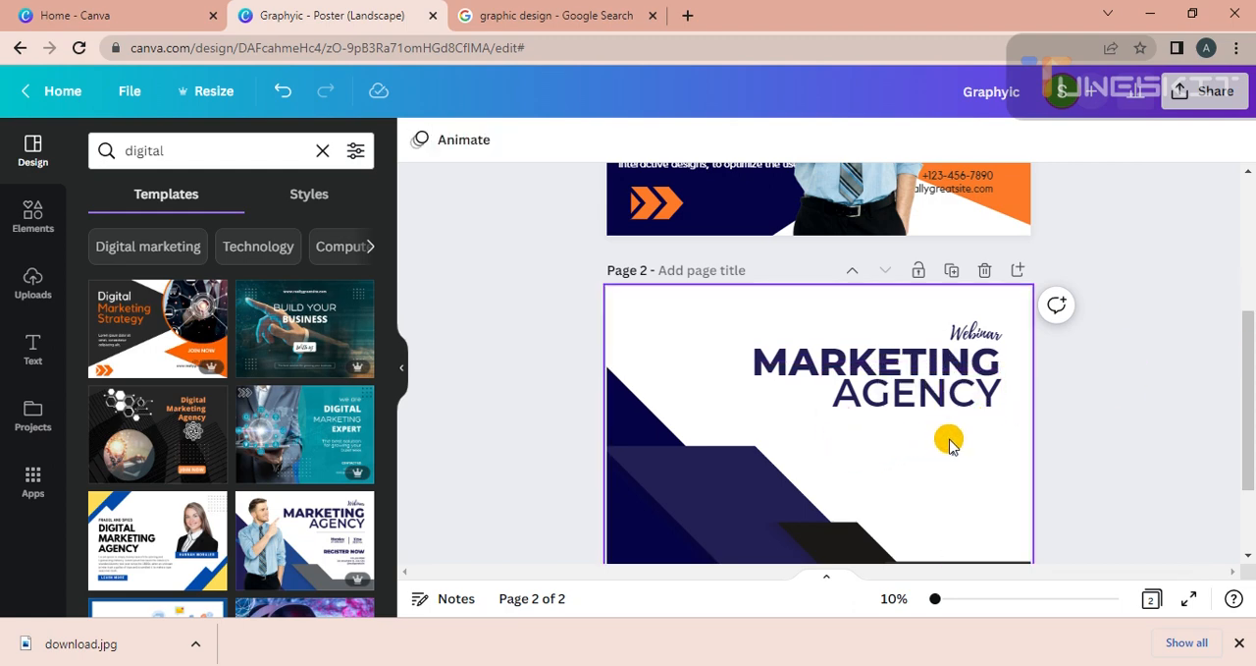
click(1186, 419)
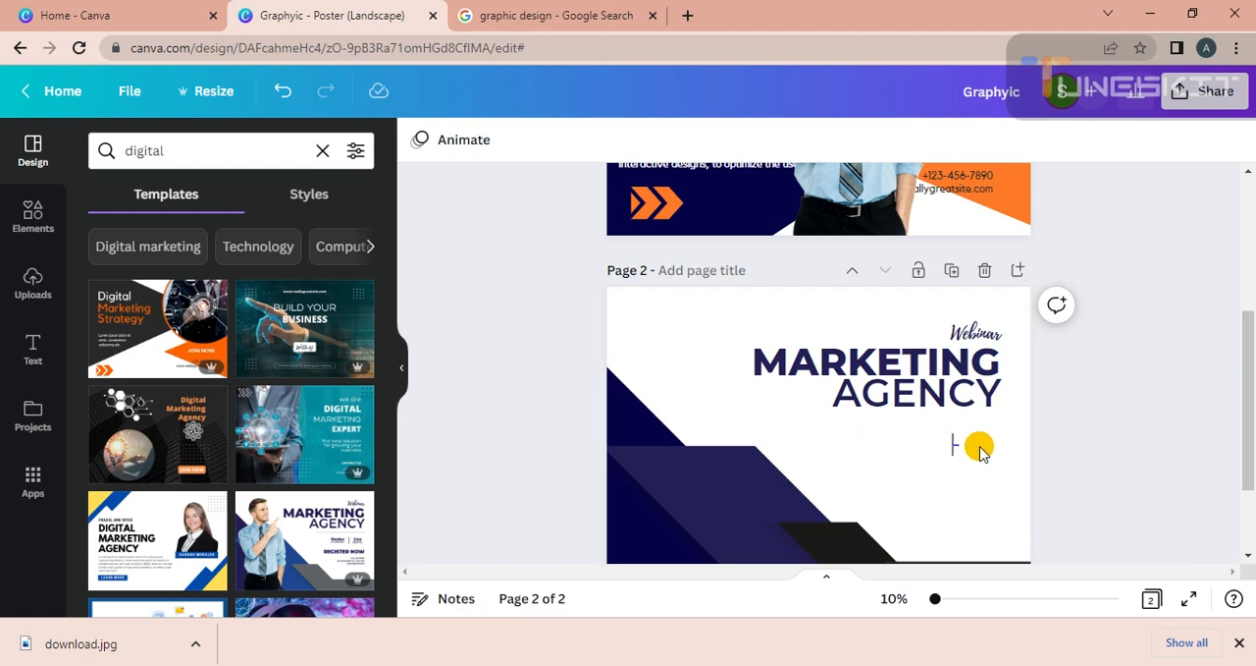
click(952, 444)
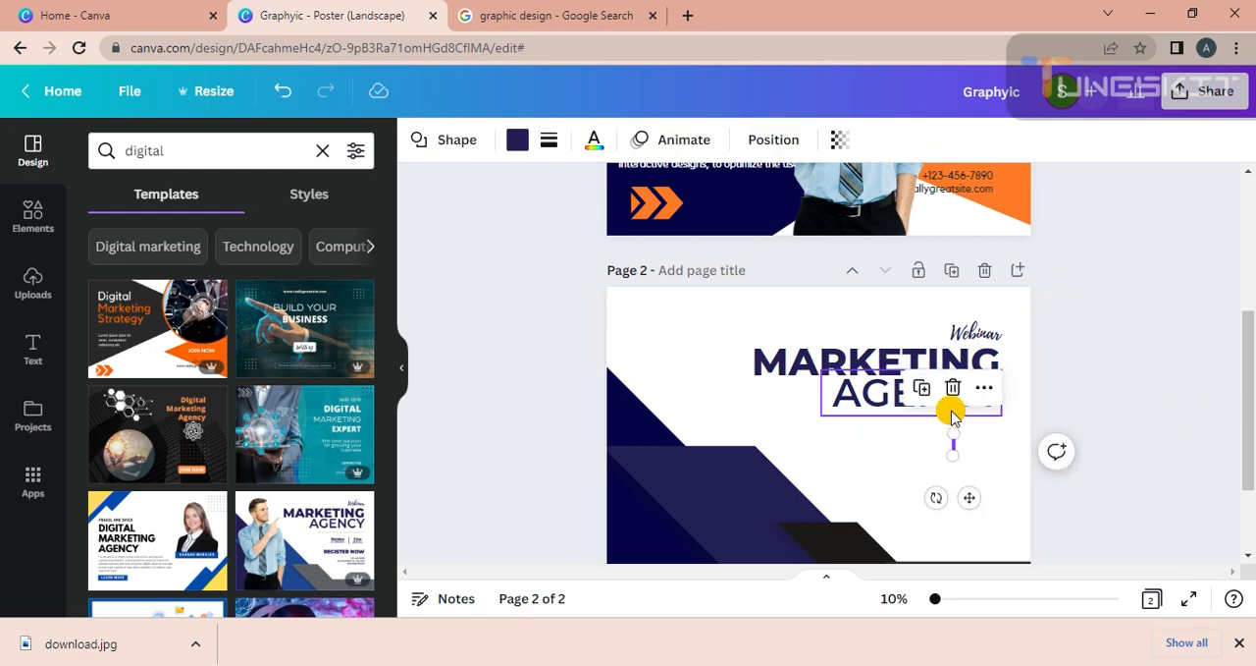
click(953, 388)
Delete the "Webinar", "MARKETING" and "AGENCY" title texts from page 2.
click(984, 332)
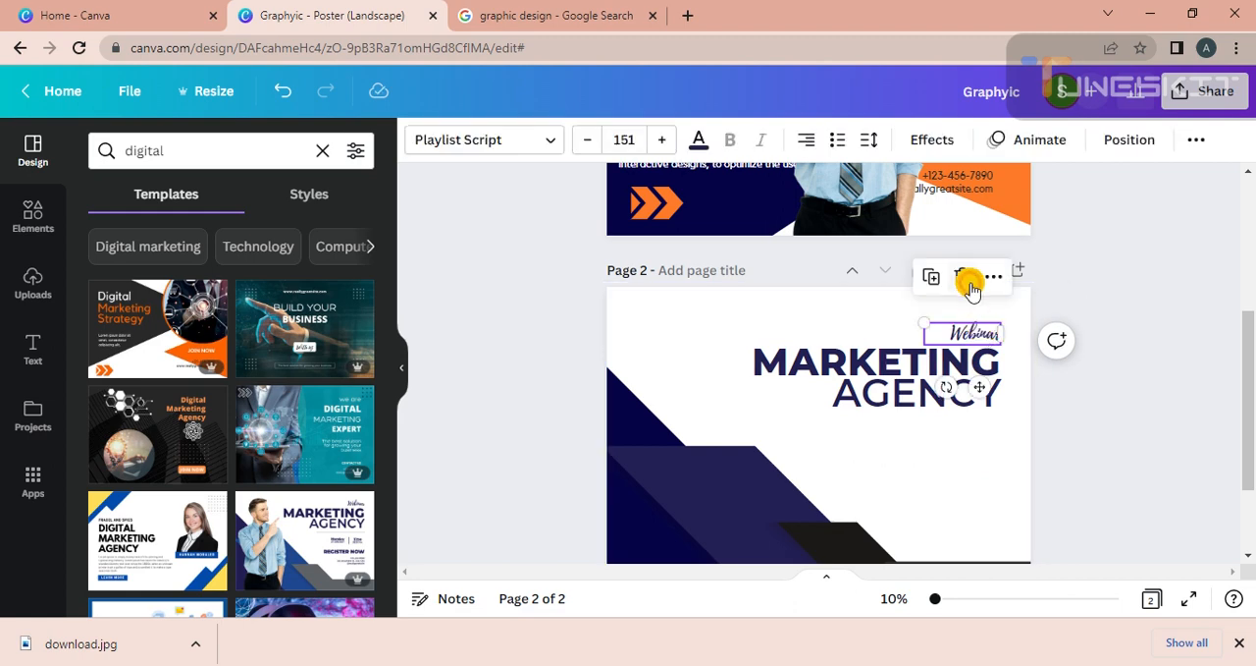
click(970, 284)
click(947, 334)
click(877, 292)
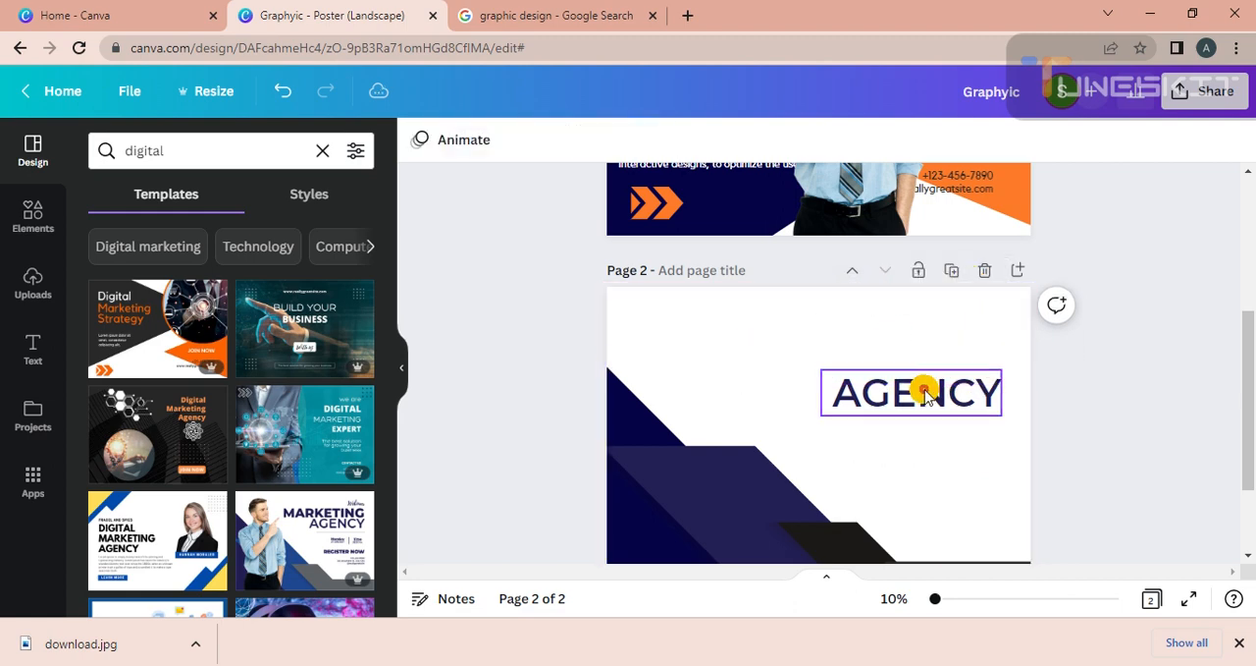
click(926, 390)
click(910, 326)
Paste the copied graphic design paragraph onto page 2.
right_click(895, 338)
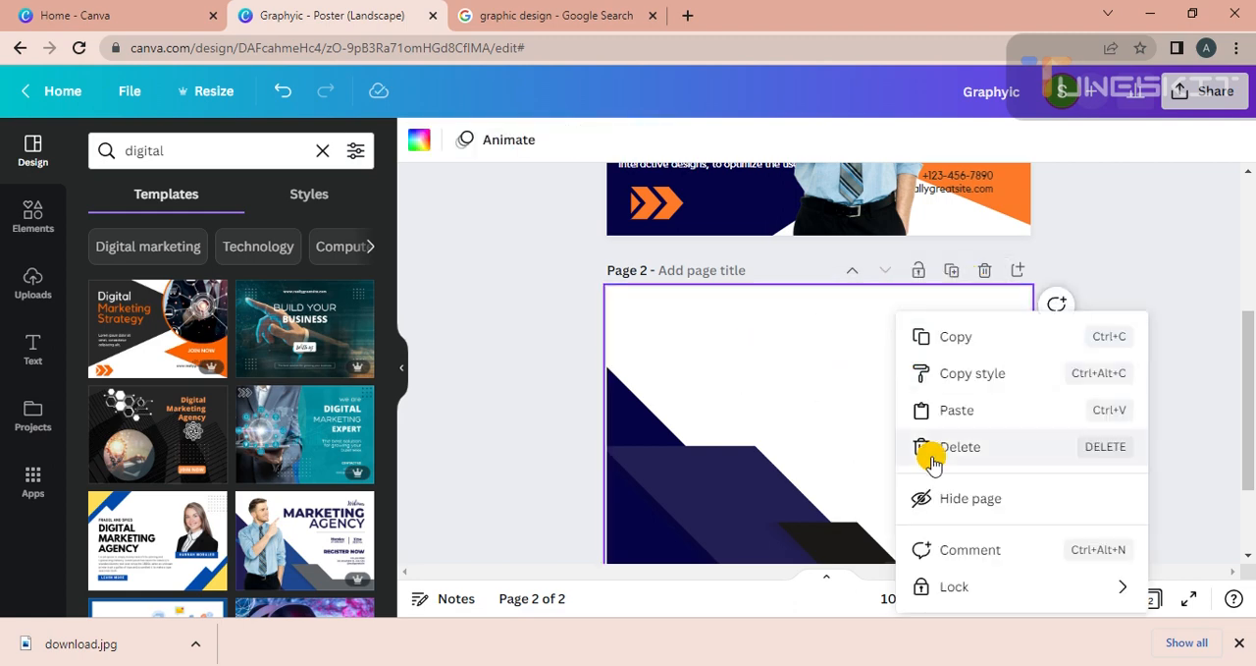
click(934, 409)
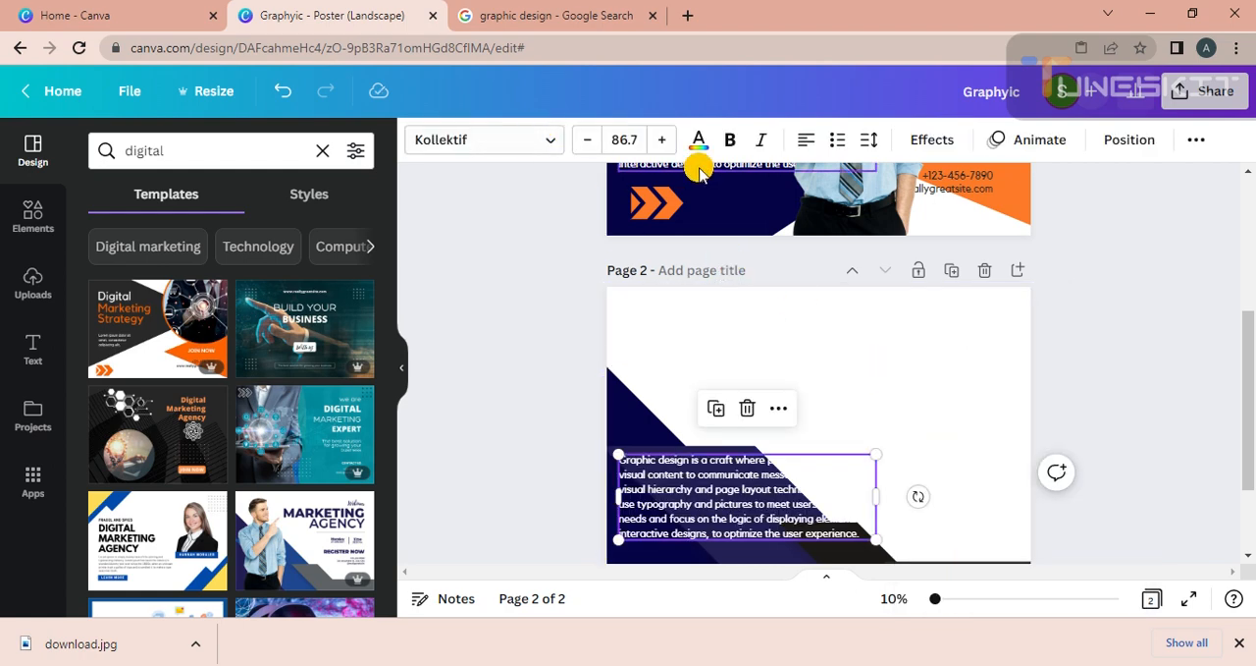
click(1138, 350)
drag(1251, 461, 1248, 478)
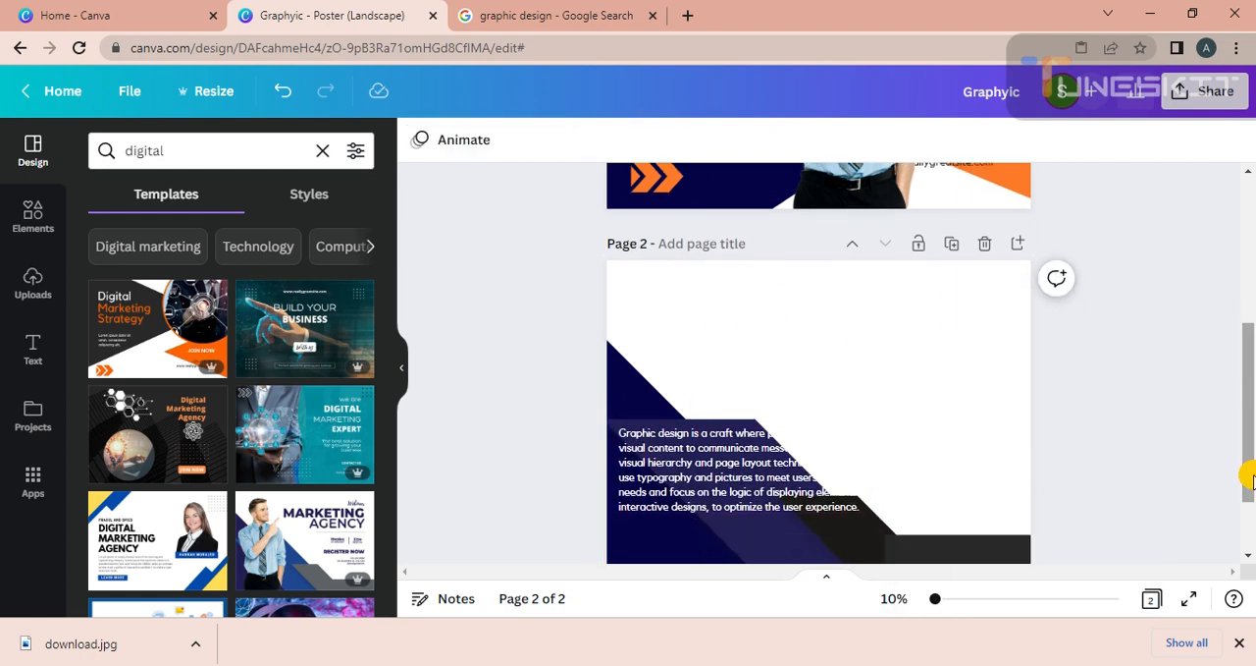
Colour page 2's paragraph in the document navy and move it to the empty upper right area of the page.
click(687, 462)
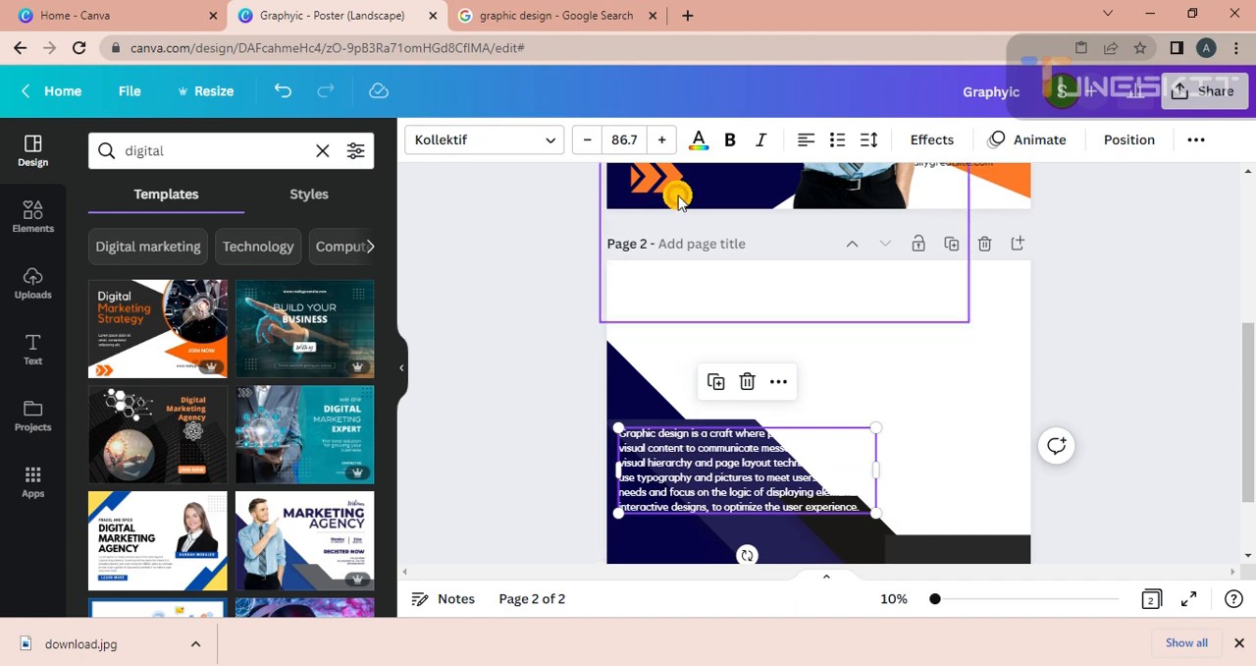
click(698, 139)
click(192, 257)
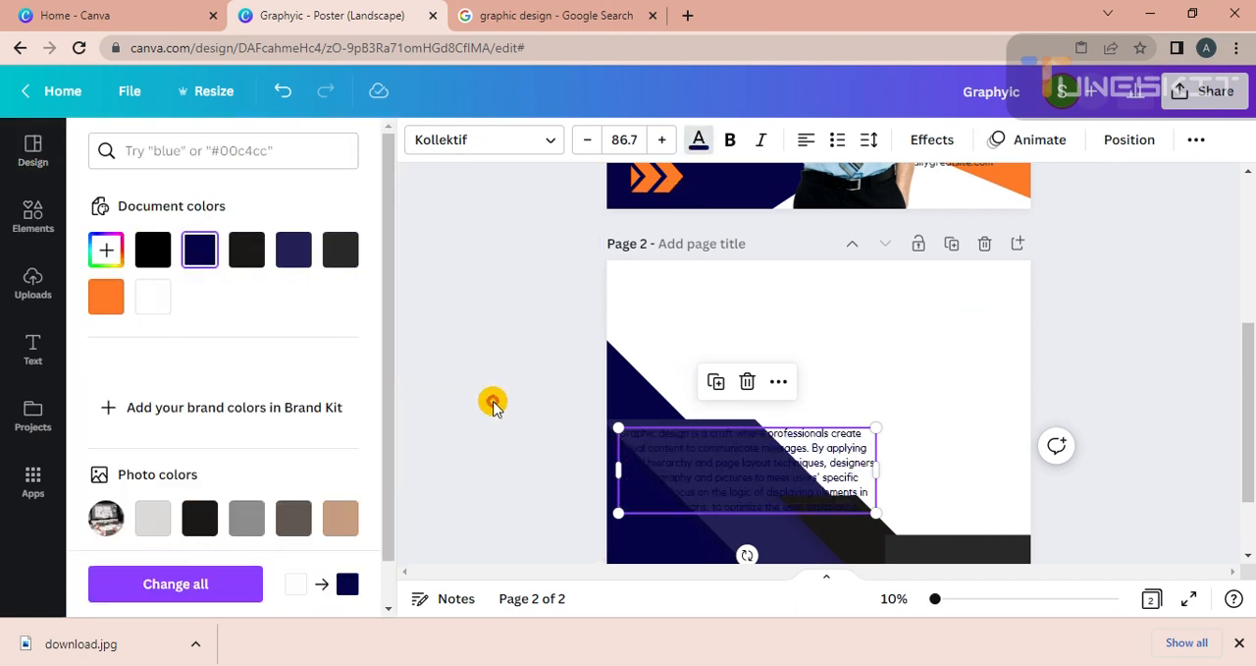
click(503, 405)
drag(678, 455, 824, 308)
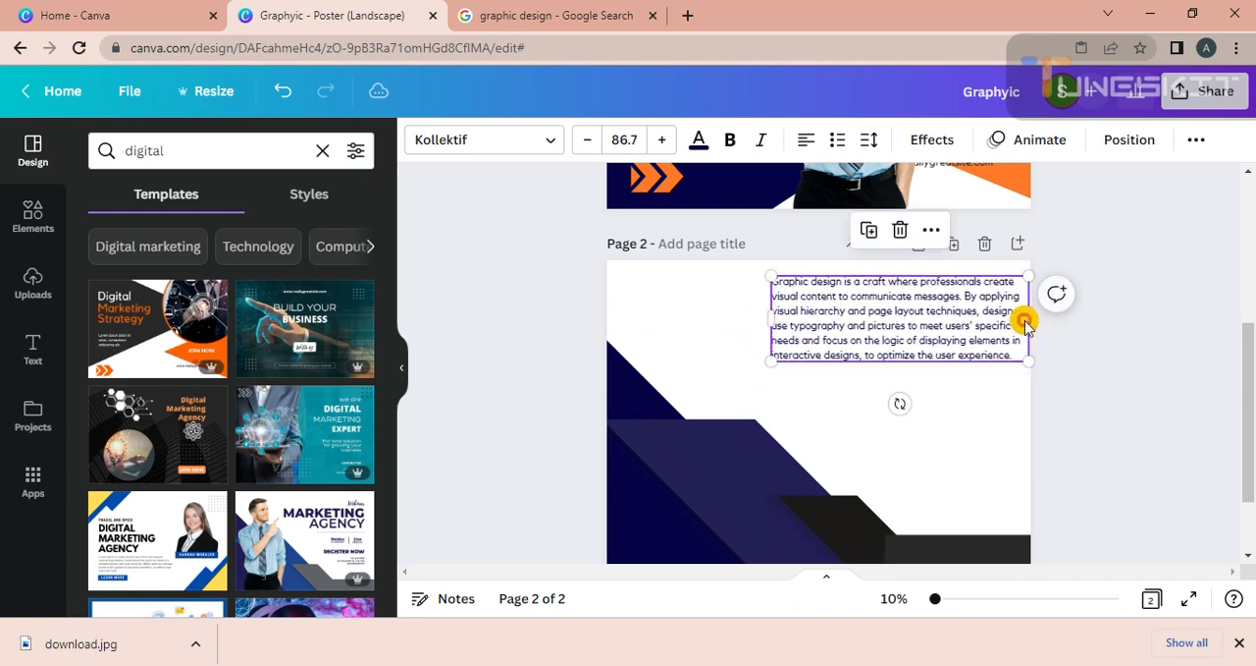
click(1191, 365)
Move the cutout of the pointing man from page 1 onto the left side of page 2, over the angular graphic.
scroll(1192, 364, up, 2)
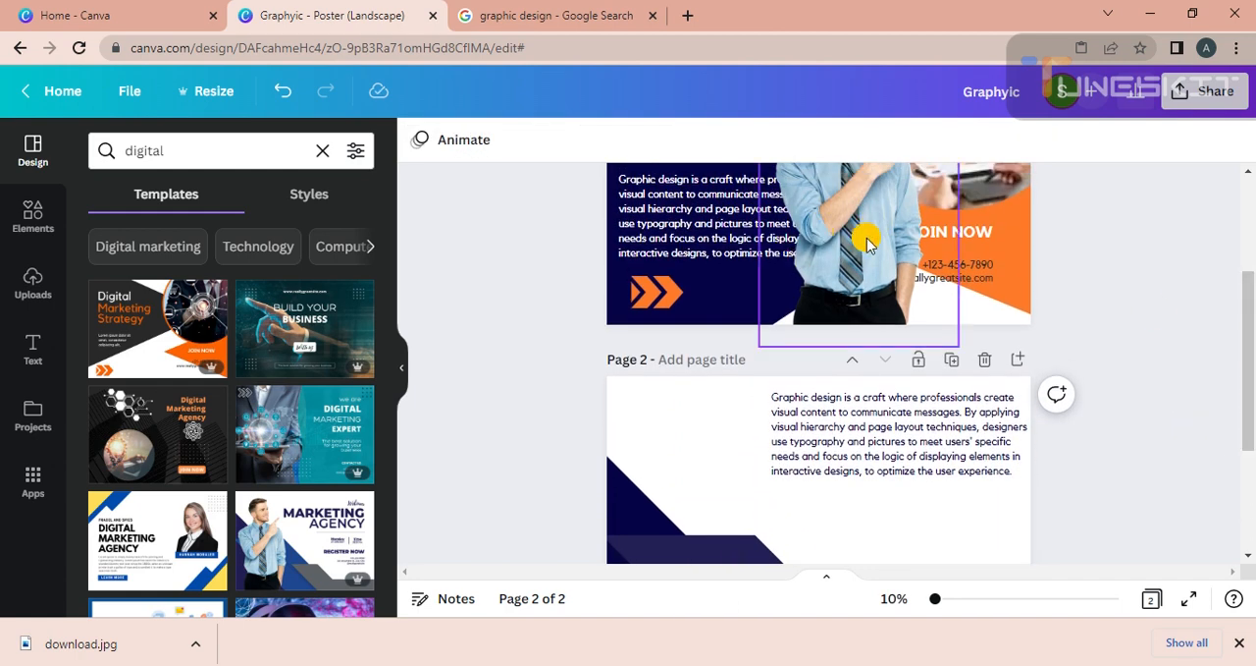
drag(868, 243, 748, 546)
drag(1247, 399, 1248, 456)
drag(808, 401, 737, 410)
Try moving the "Digital" title on page 1, and undo the change.
drag(1248, 397, 1237, 272)
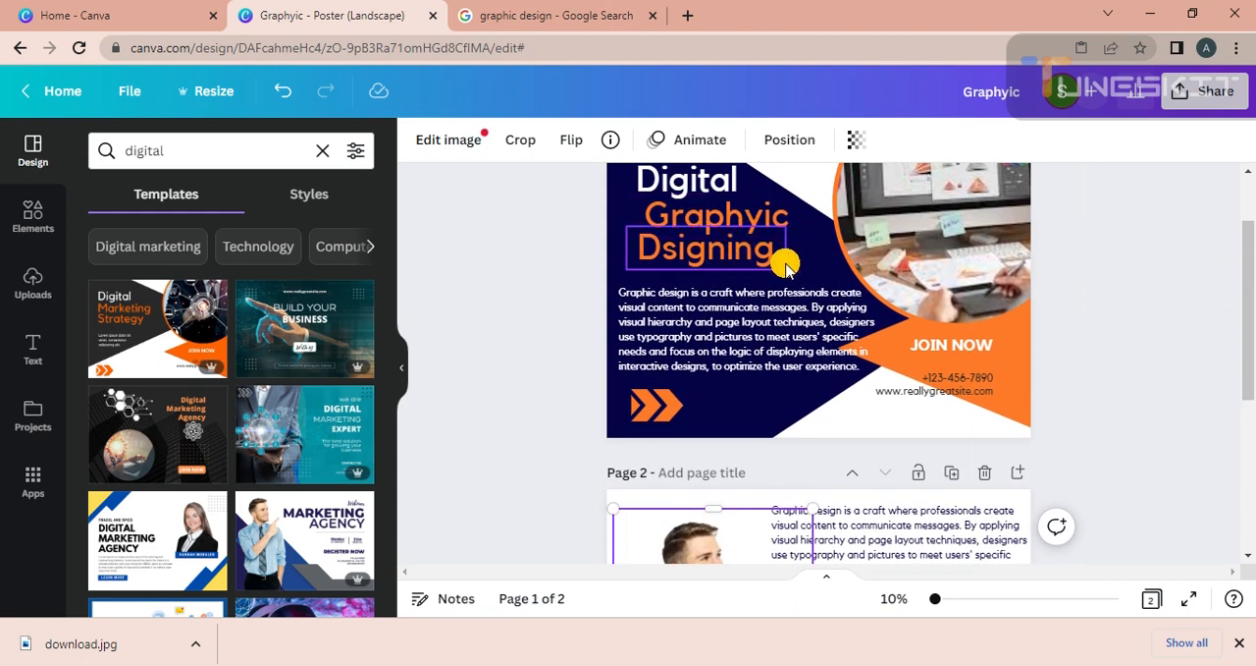
click(572, 272)
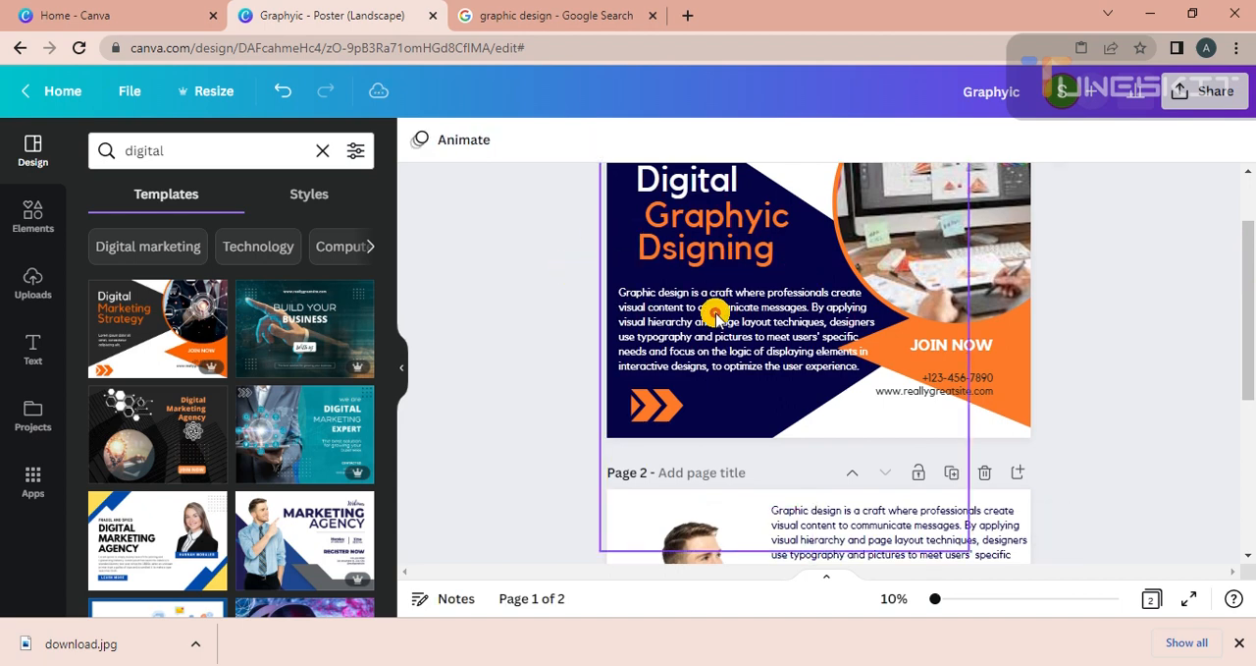
scroll(1248, 334, up, 2)
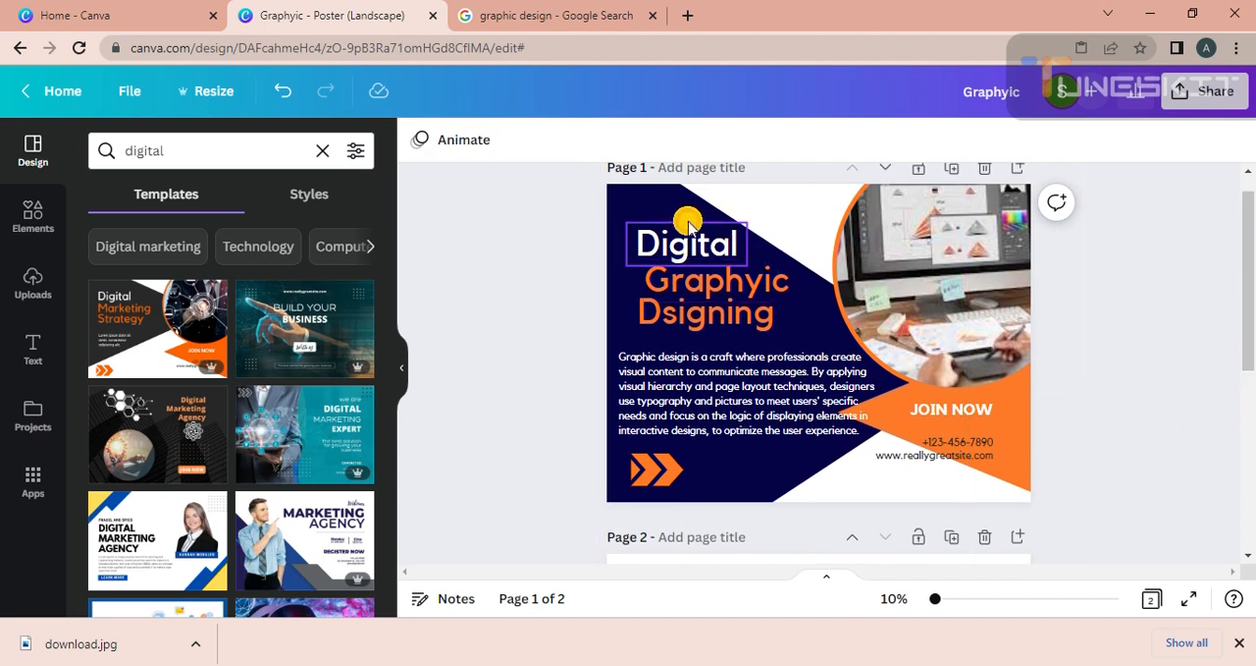
drag(653, 218, 670, 248)
key(ctrl+z)
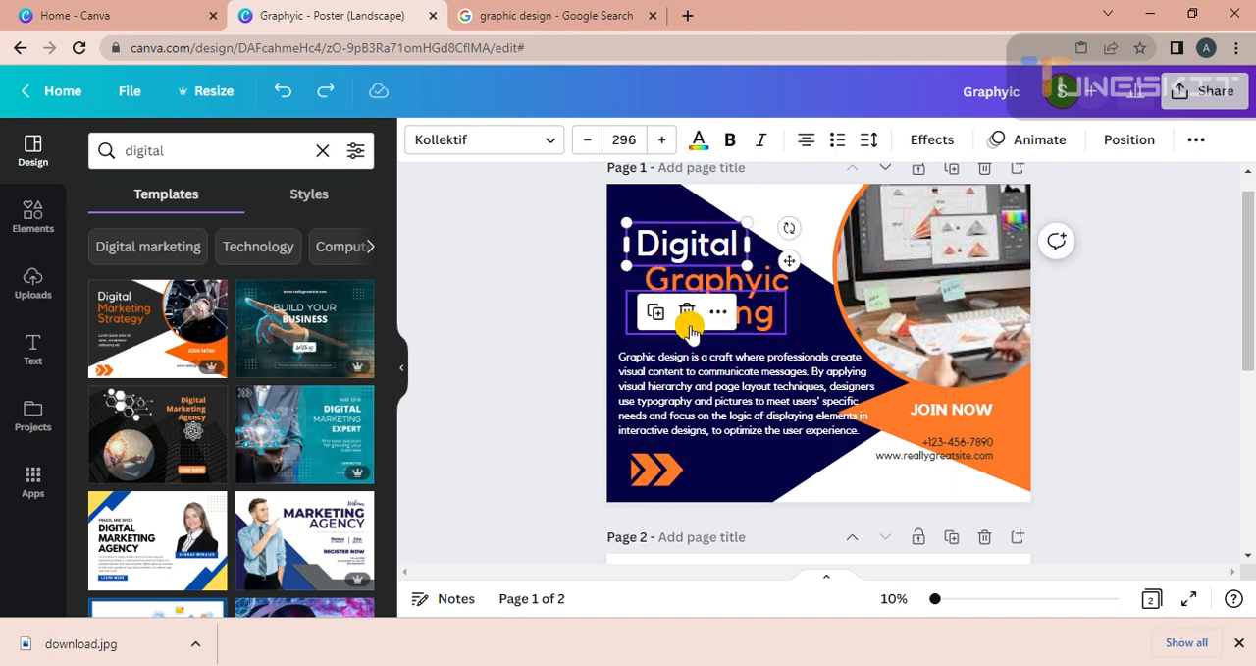
Copy the orange "Graphyic" title from page 1 to page 2 and place it just below the paragraph.
click(696, 284)
right_click(697, 293)
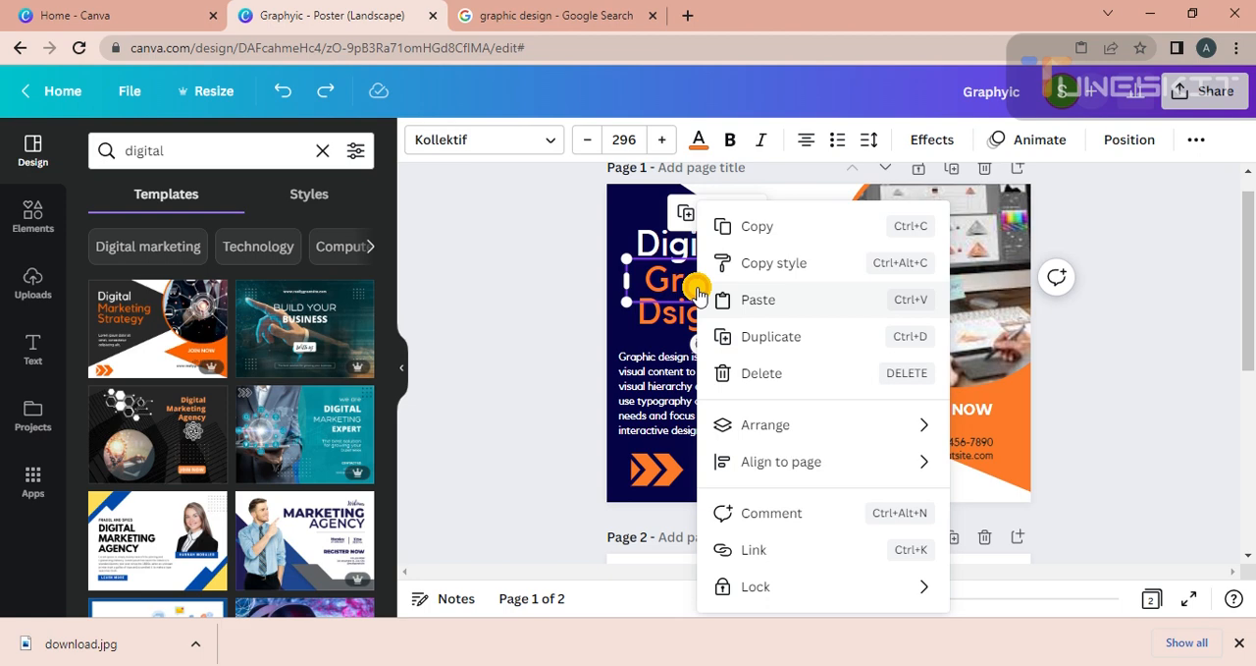
click(735, 224)
drag(1249, 324, 1248, 457)
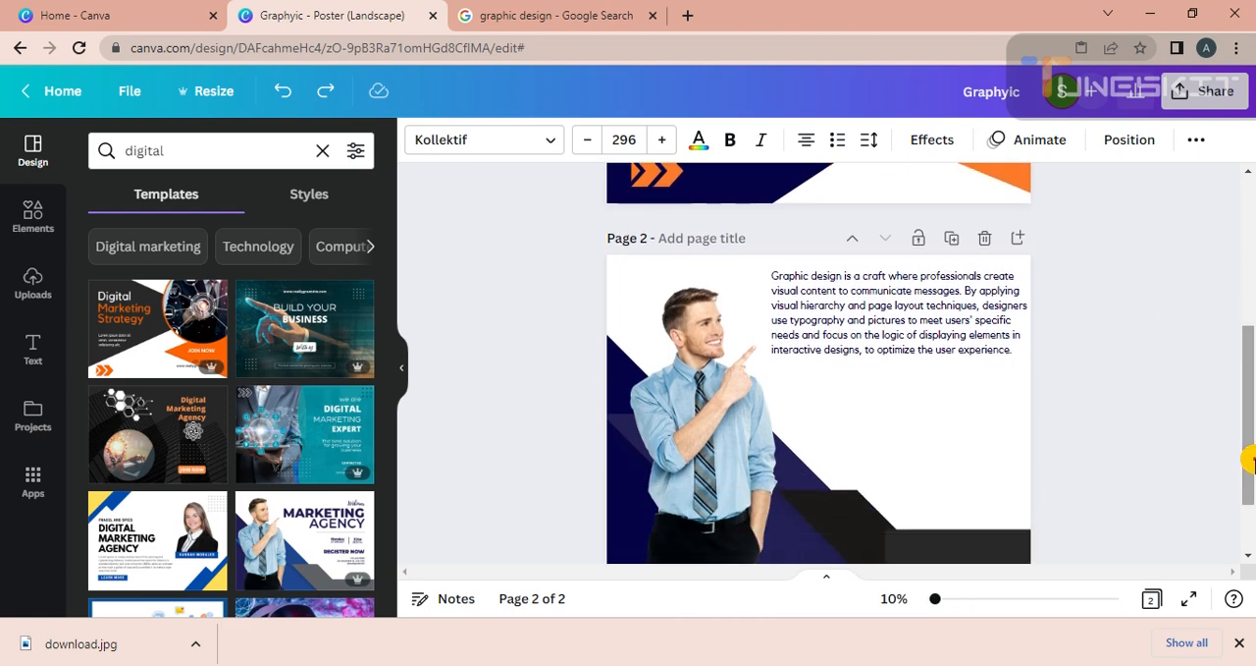
right_click(867, 468)
click(1097, 407)
click(987, 422)
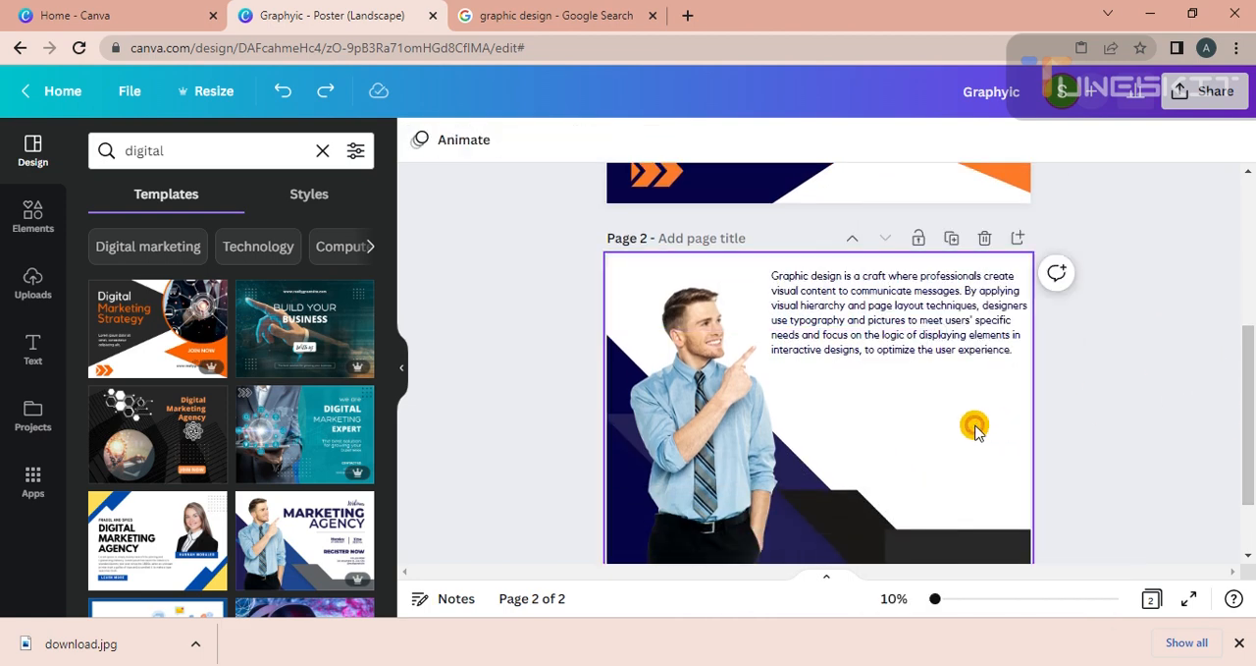
right_click(972, 417)
click(1024, 418)
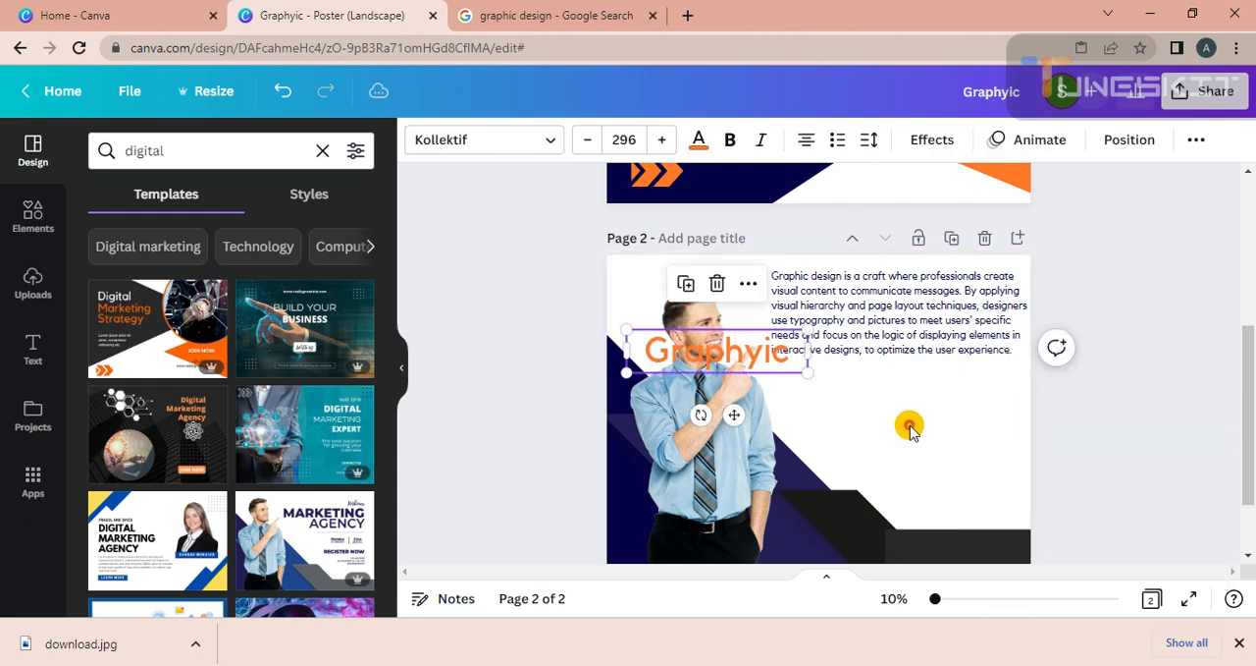
drag(746, 355, 929, 393)
Copy the orange "Dsigning" title from page 1 to page 2, enlarge it to size 383, and place it below "Graphyic".
scroll(1235, 378, up, 2)
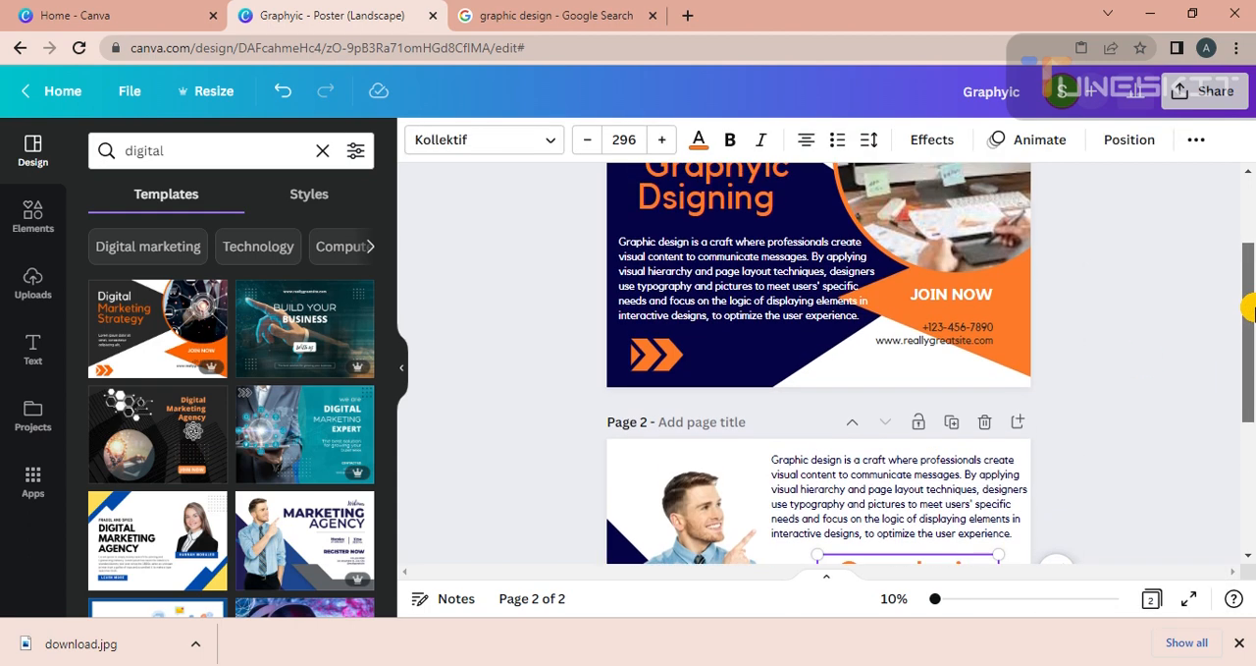
right_click(732, 206)
click(791, 226)
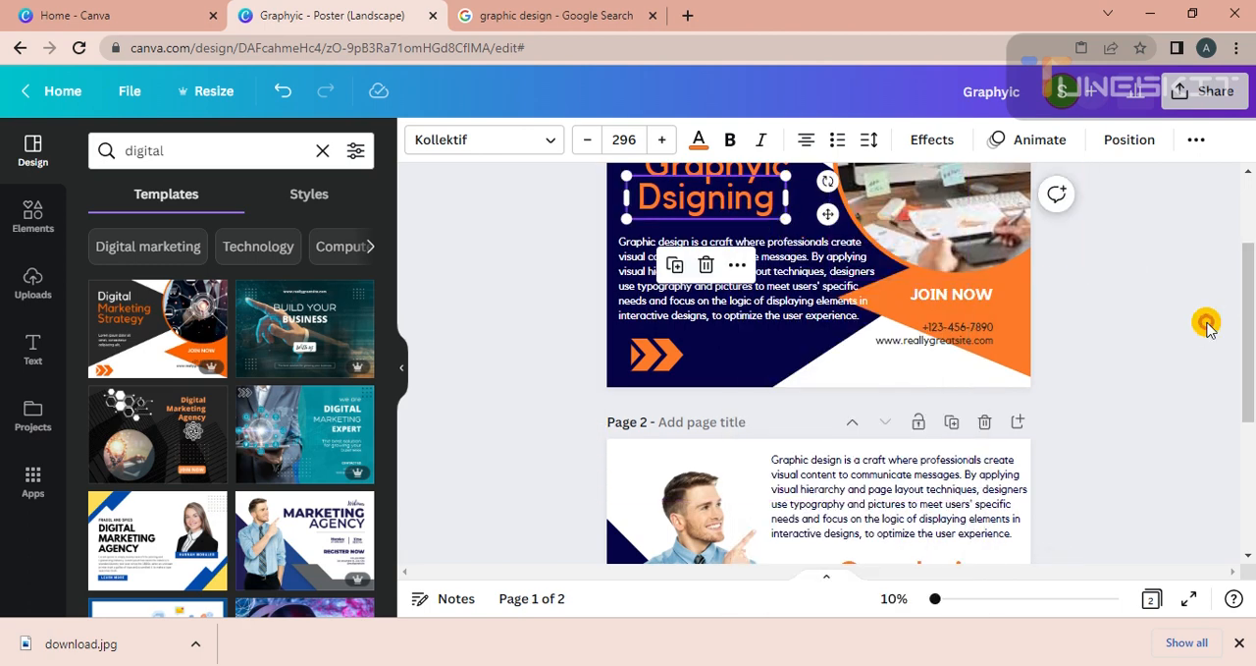
scroll(1244, 393, down, 3)
right_click(948, 353)
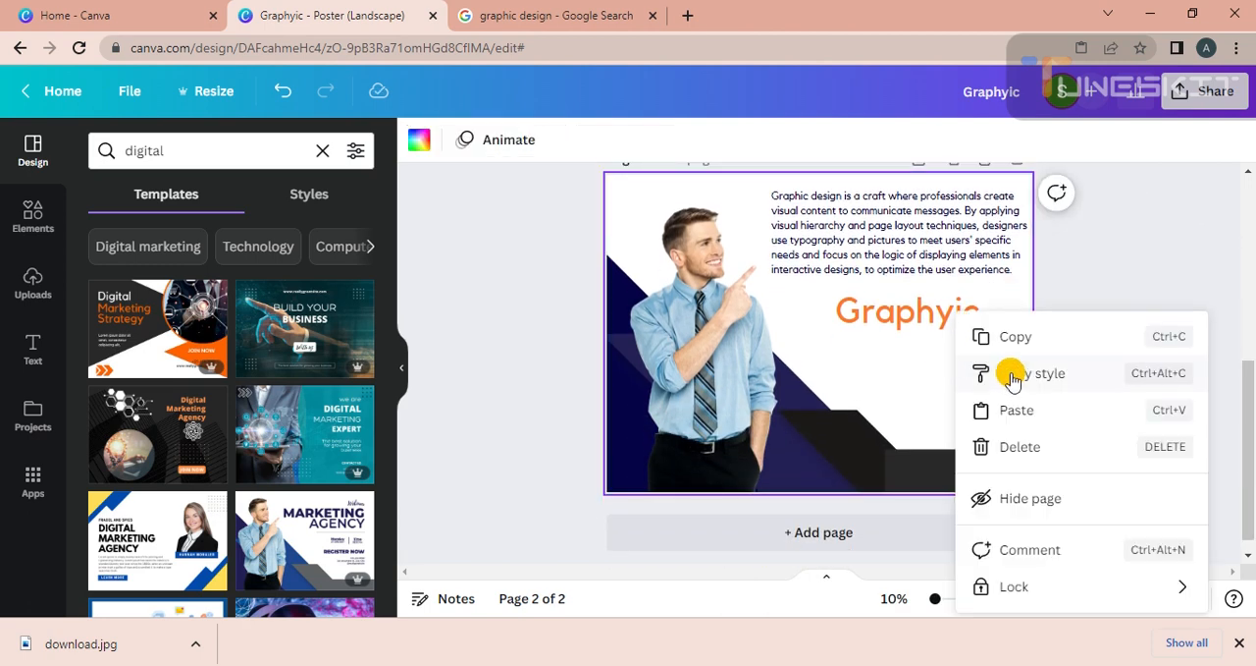
click(1017, 408)
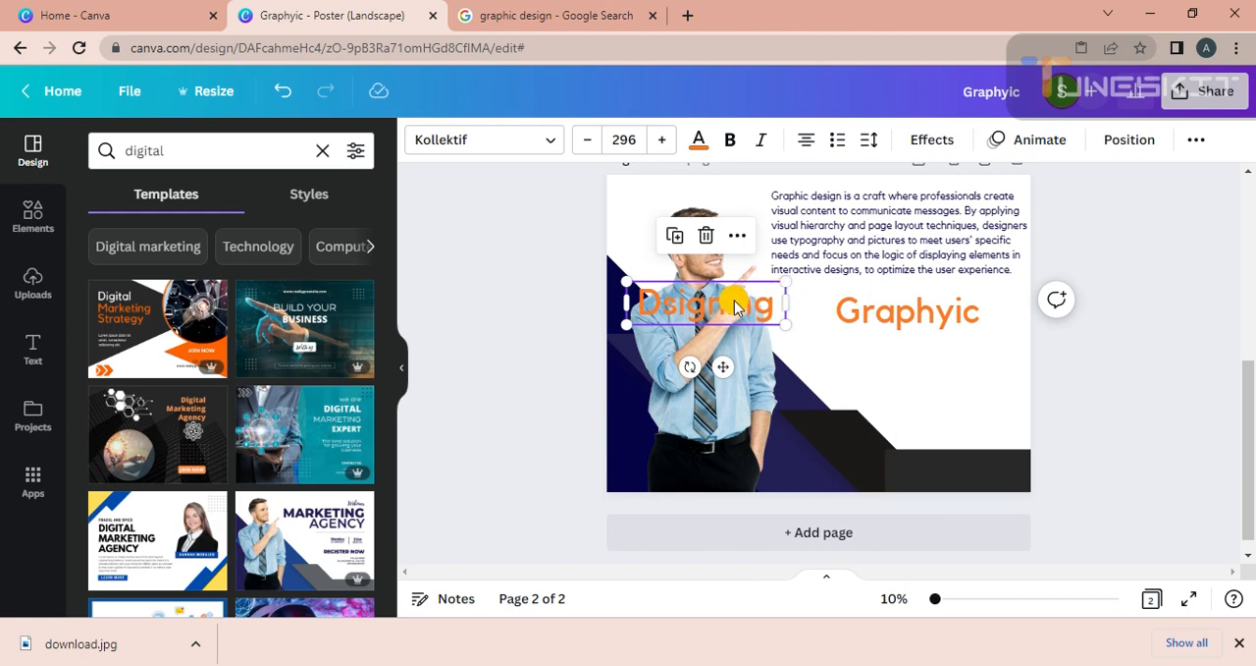
drag(734, 306, 1029, 423)
drag(975, 353, 959, 382)
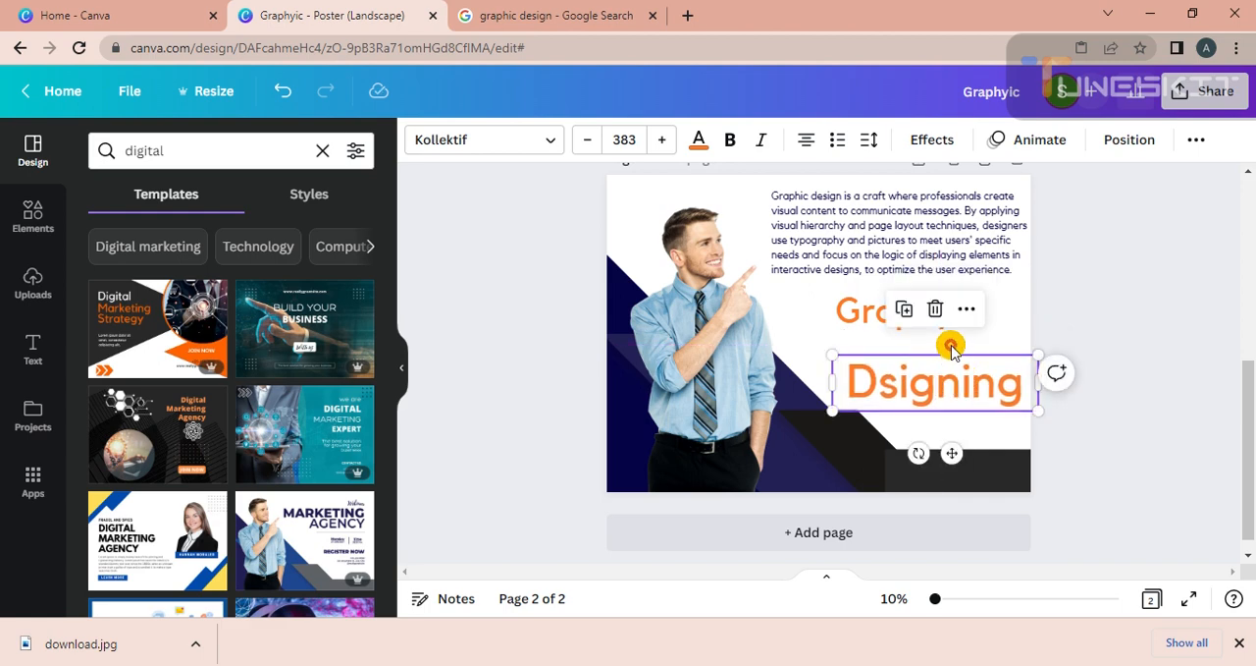
Enlarge the "Graphyic" title on page 2 to size 452 and position it directly above "Dsigning".
click(870, 310)
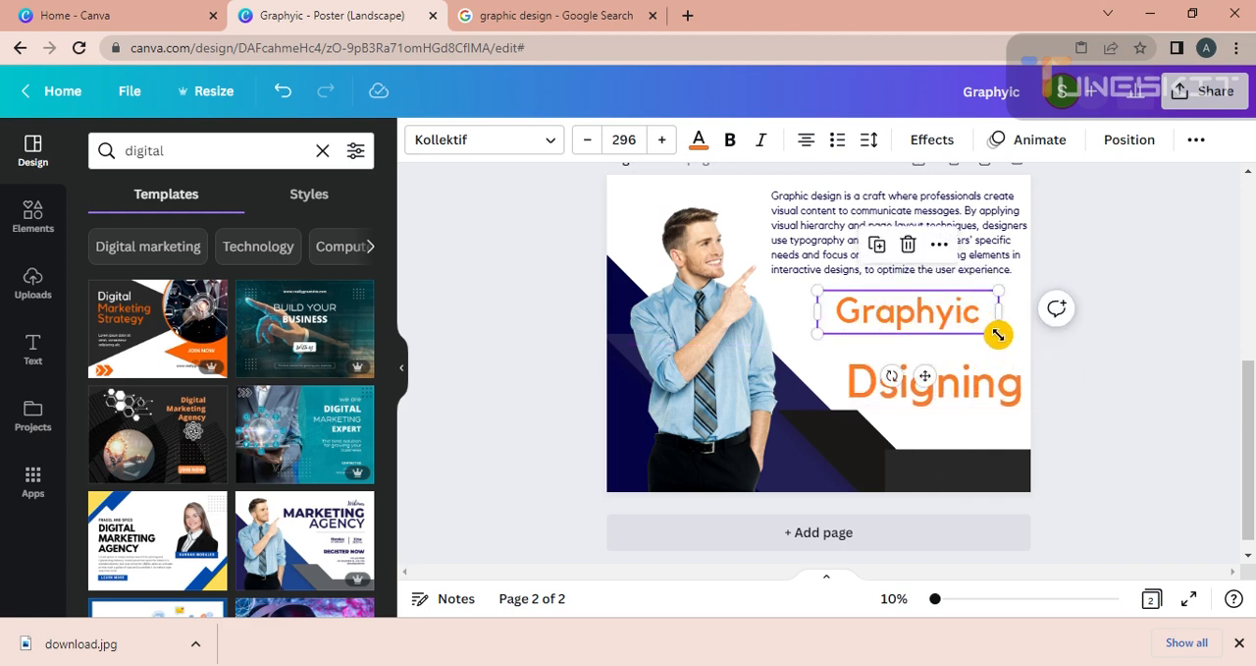
drag(998, 333, 1051, 407)
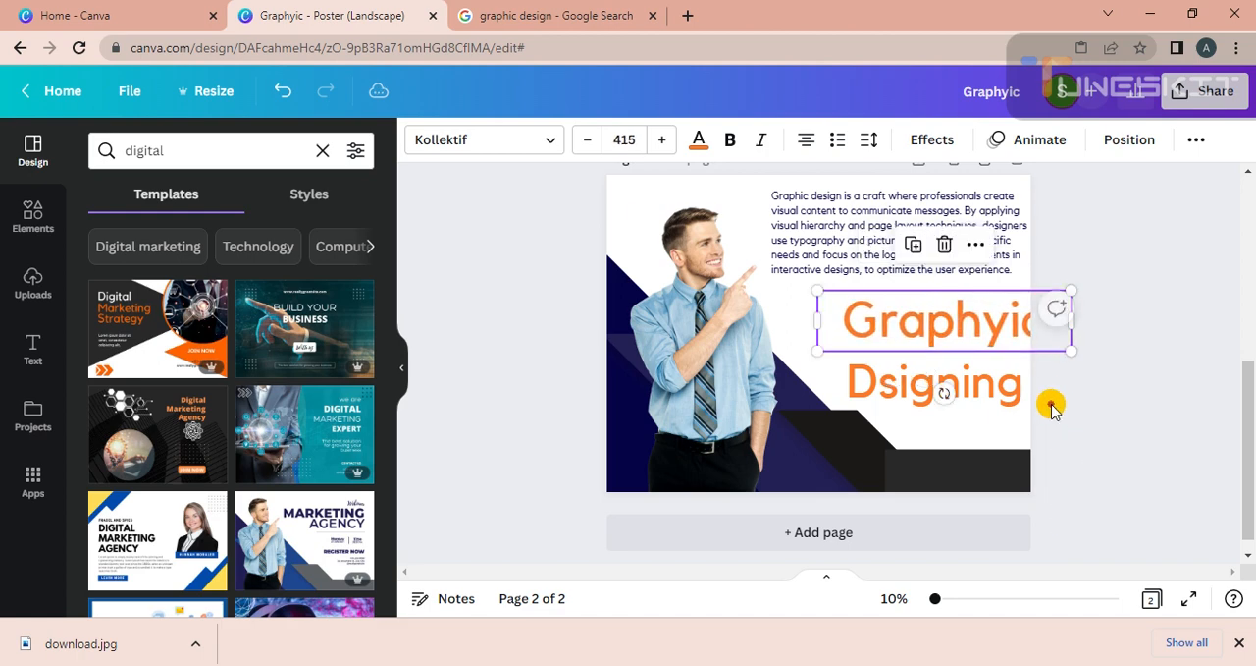
drag(987, 337, 940, 340)
drag(1031, 359, 1044, 368)
click(1102, 380)
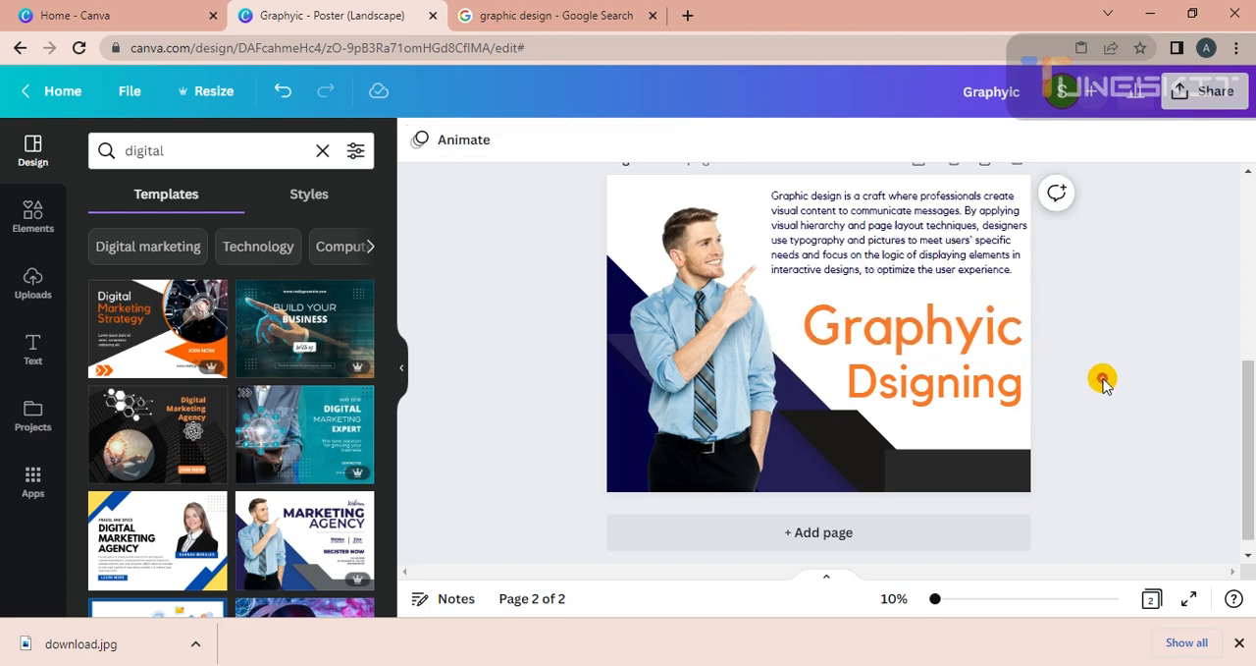
Try recolouring the "Graphyic" and "Dsigning" titles on page 2 dark navy, and undo the colour changes.
click(979, 353)
click(698, 140)
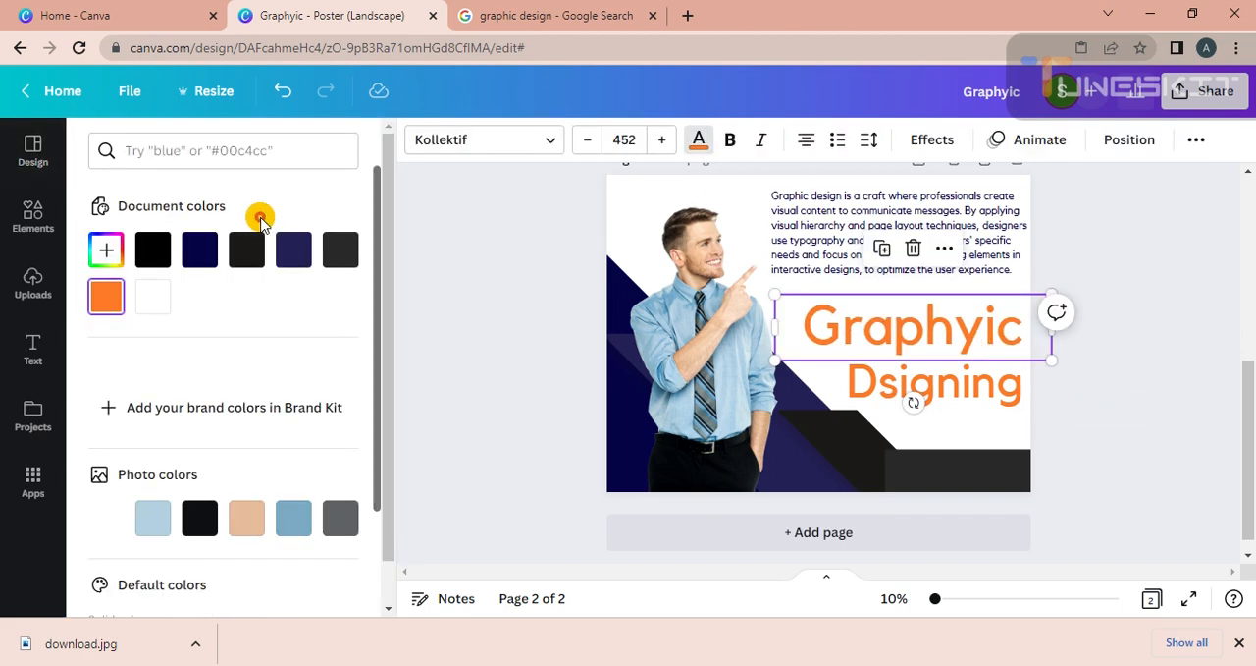
click(200, 250)
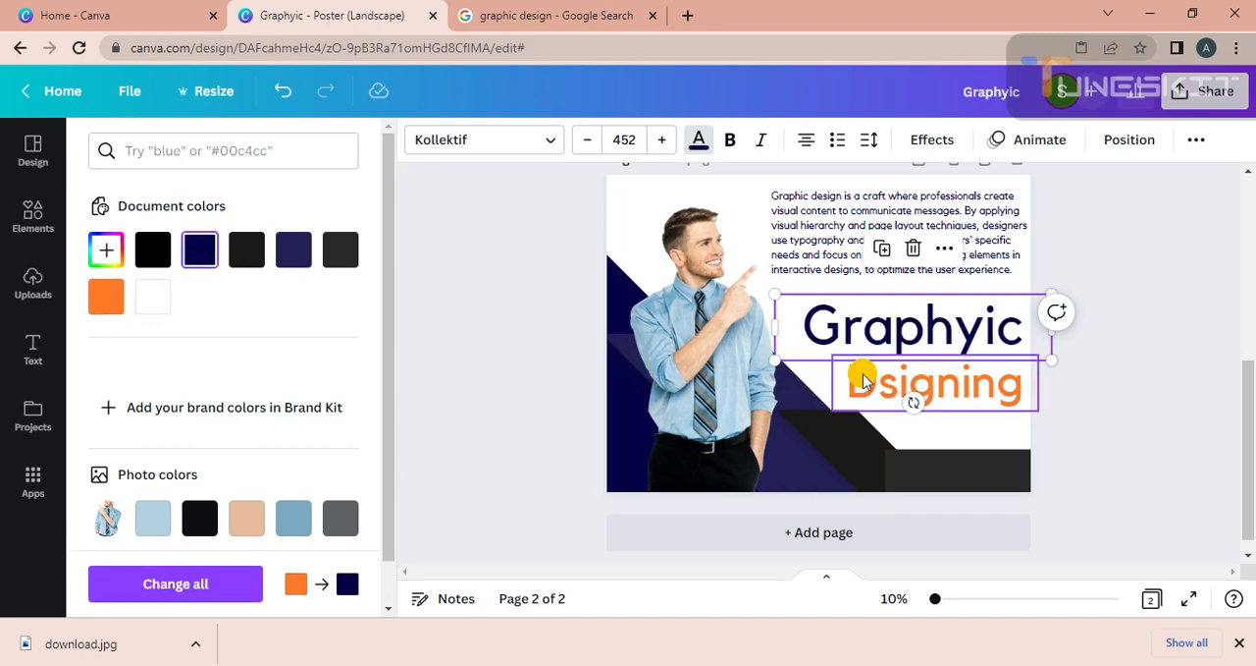
click(866, 378)
click(199, 250)
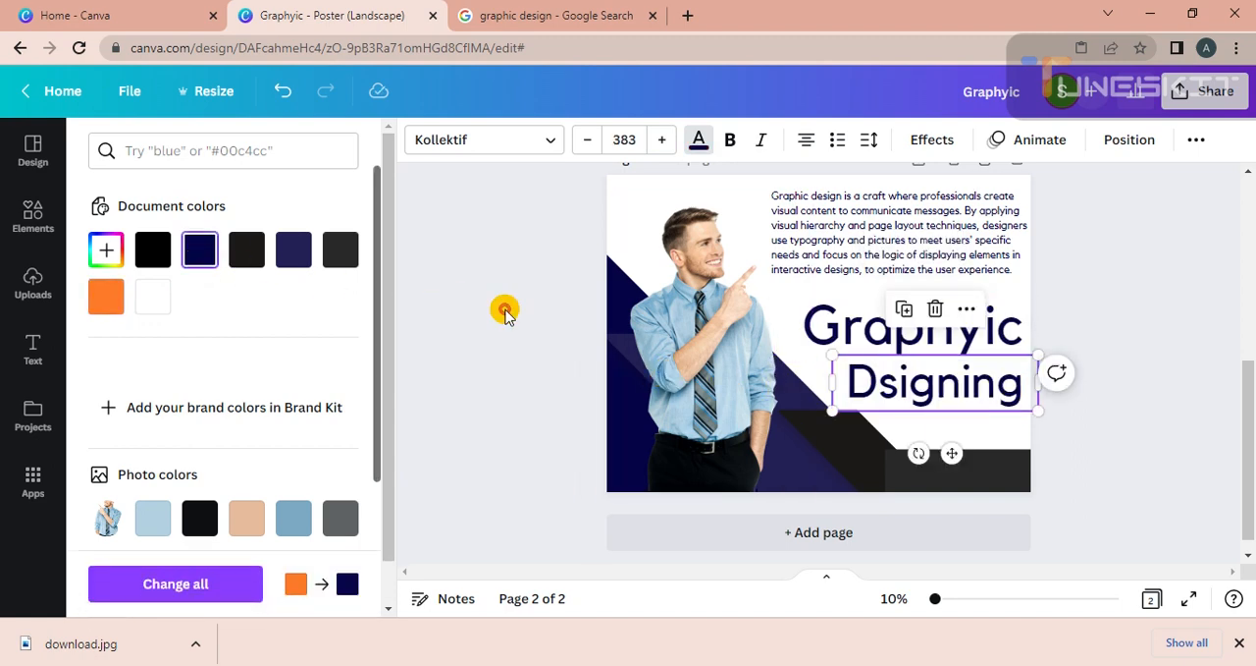
click(521, 320)
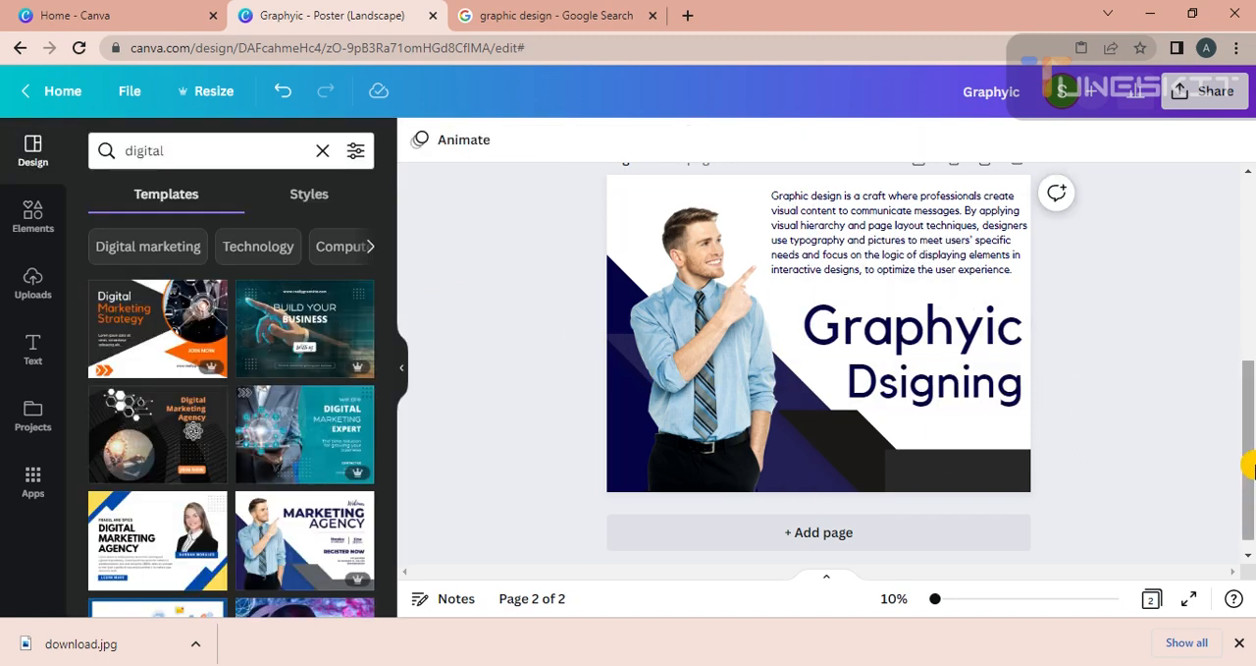
drag(1248, 435, 1249, 475)
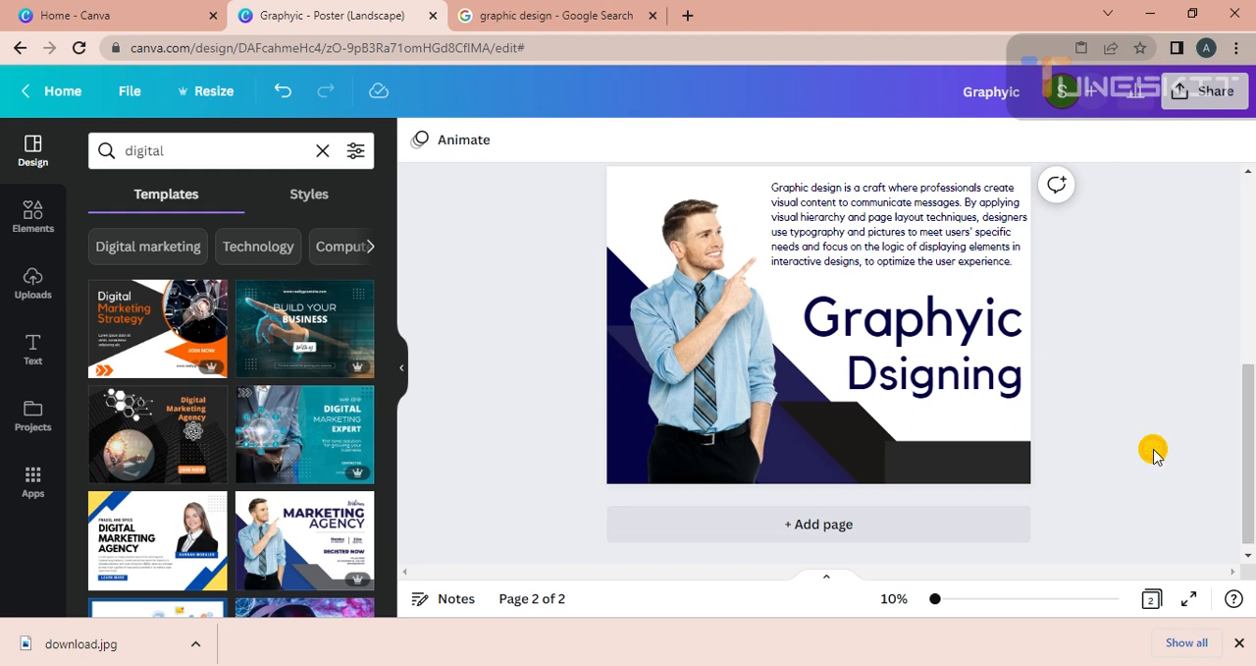
key(ctrl+z)
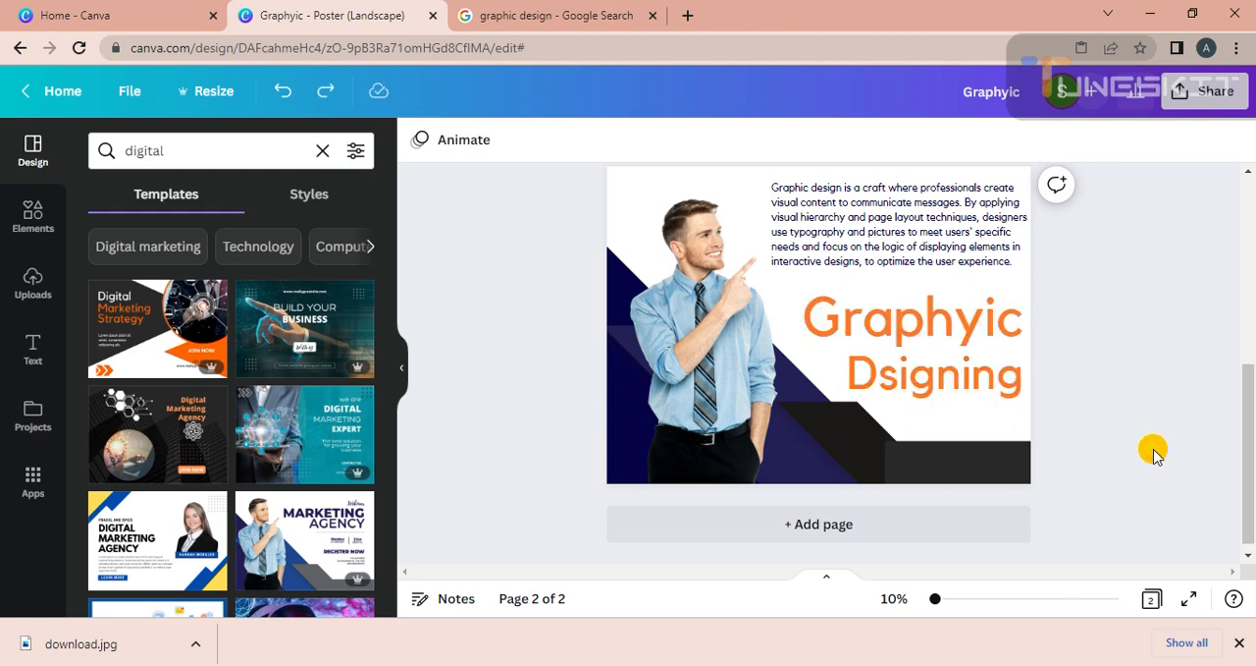
drag(1249, 475, 1249, 494)
click(1026, 664)
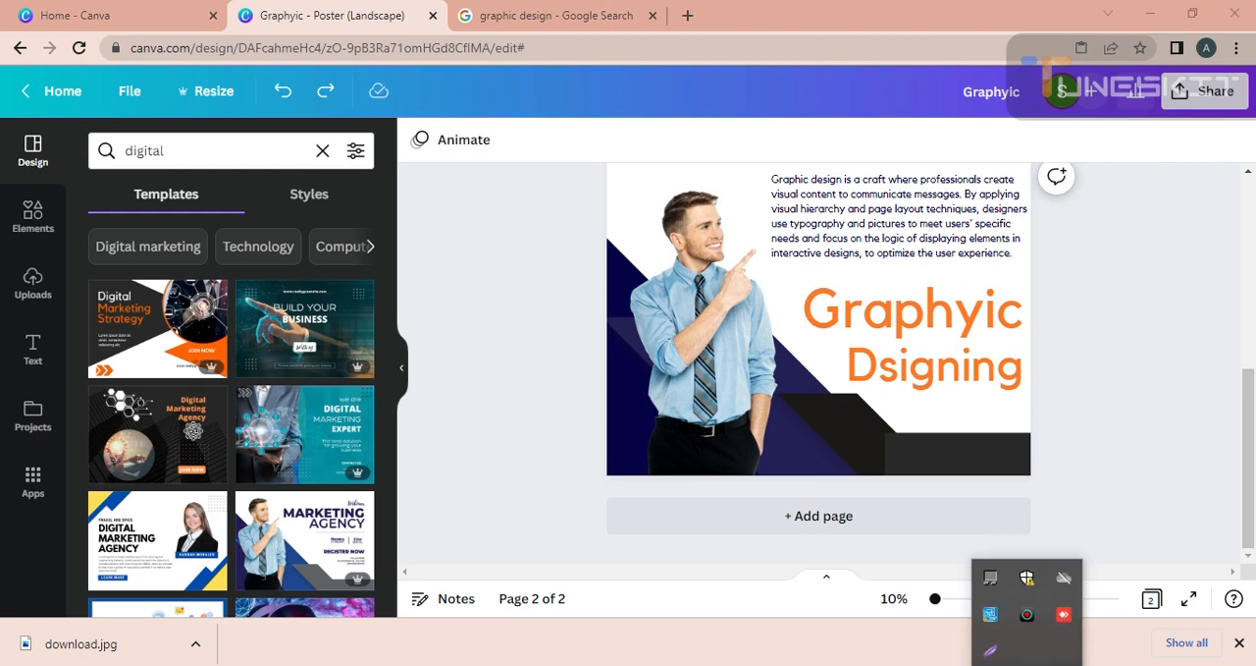
click(1028, 614)
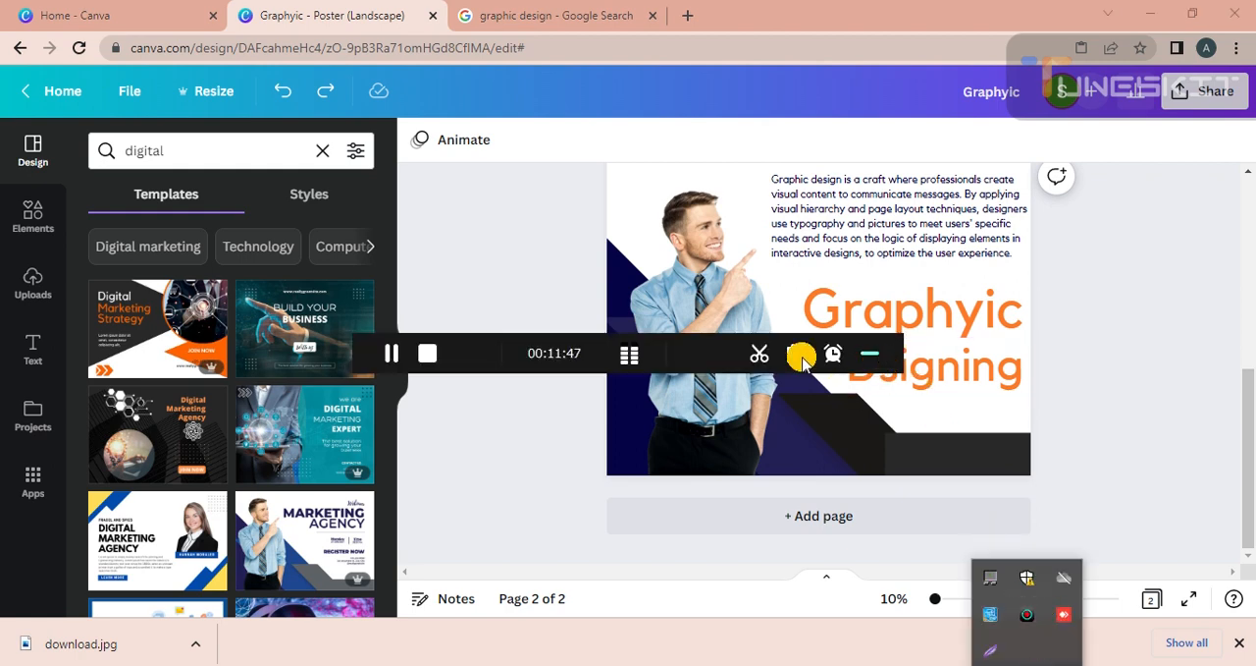